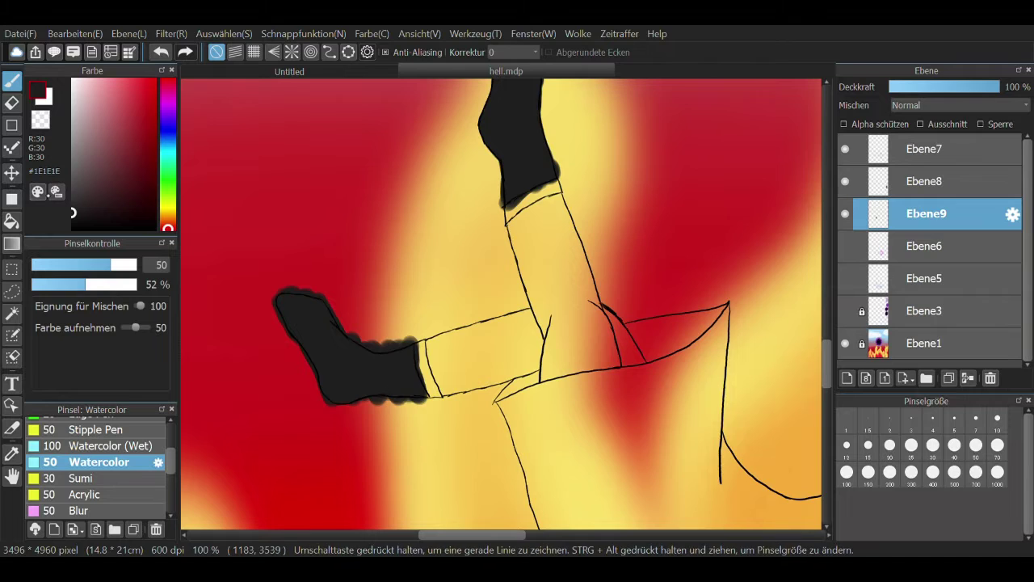
Erase the dark paint spilling past the outline along the toe and upper edge of the lower sock
key("e")
scroll(398, 398, "up", 4)
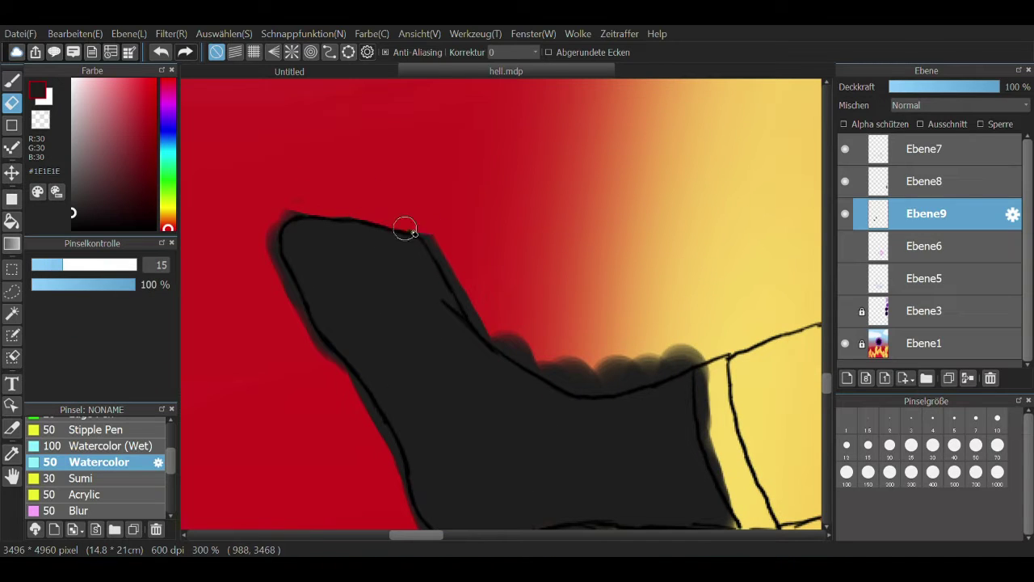
left_click_drag(474, 315, 518, 354)
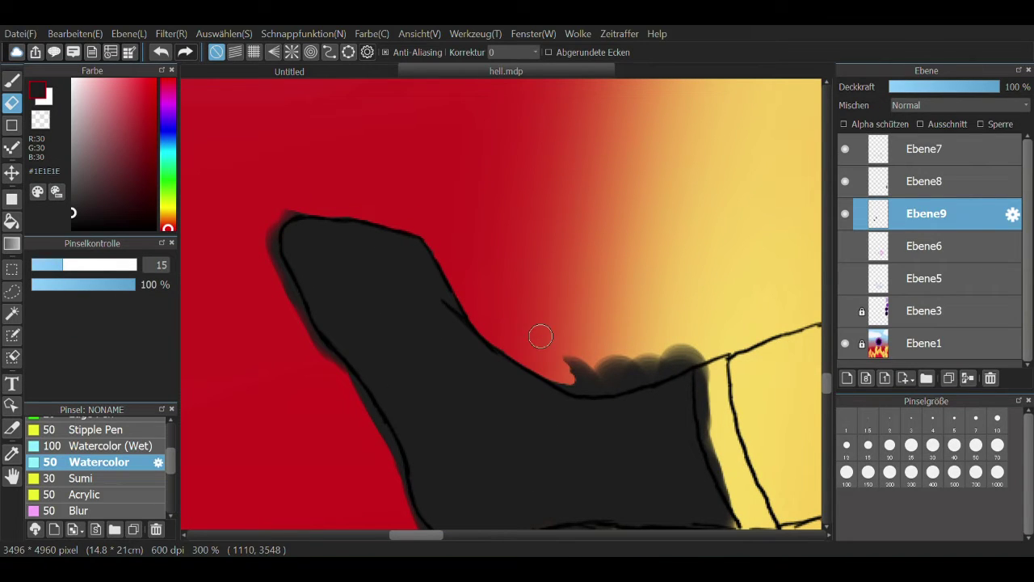
mouse_move(573, 383)
left_mouse_down()
mouse_move(615, 388)
mouse_move(610, 374)
mouse_move(667, 334)
mouse_move(705, 365)
mouse_move(712, 387)
mouse_move(662, 370)
left_mouse_up()
key("ctrl+z")
key("ctrl+z")
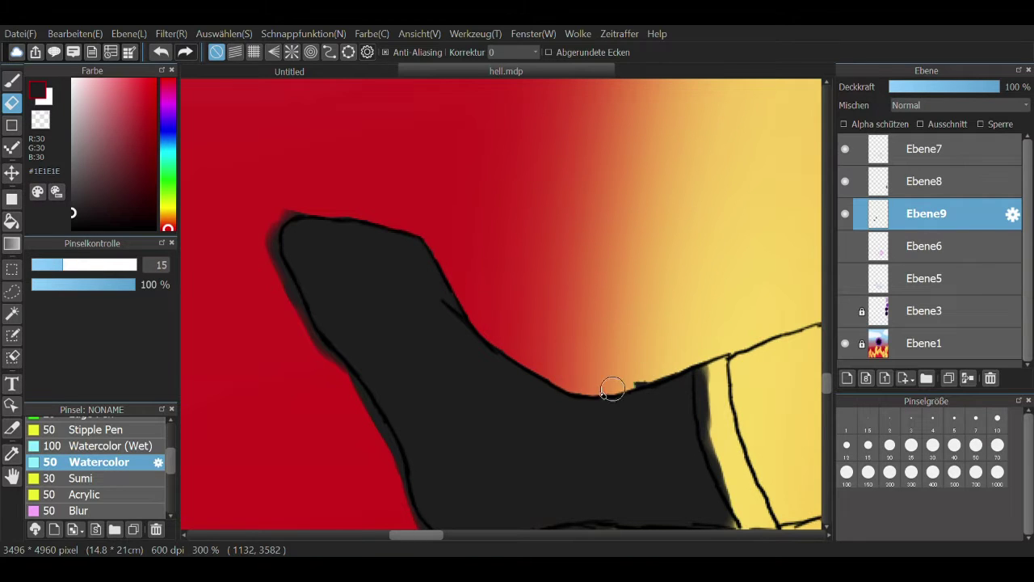
Erase the dark overspill around the lower sock's cuff, sole and heel up to the line art
scroll(612, 390, "down", 2)
mouse_move(436, 453)
left_mouse_down()
mouse_move(573, 447)
mouse_move(644, 458)
left_mouse_up()
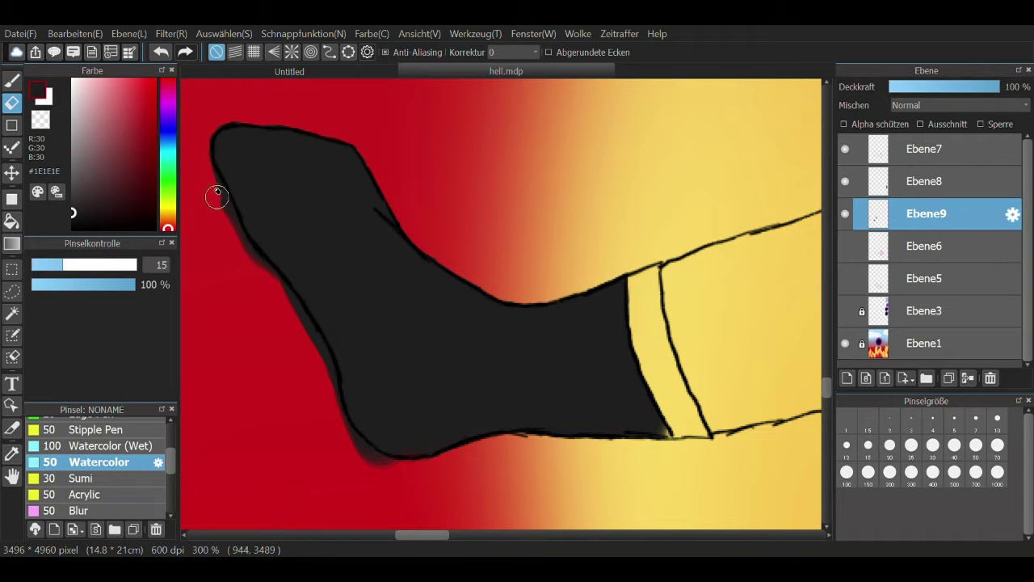
scroll(312, 215, "up", 1)
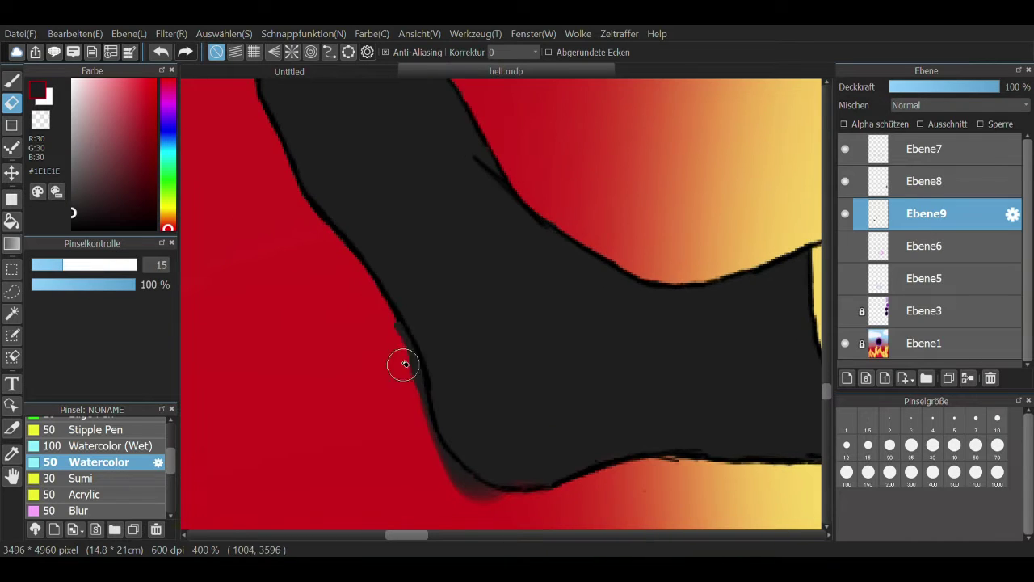
left_click_drag(422, 399, 503, 501)
scroll(504, 501, "down", 3)
scroll(501, 308, "up", 4)
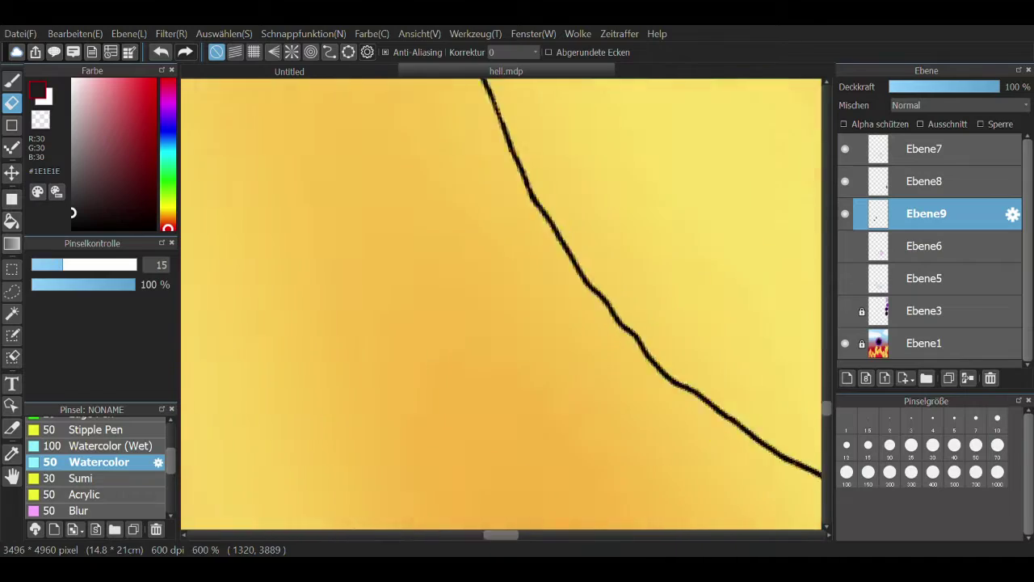
Touch up the lower sock's cuff corner with dark grey watercolor and erase the excess outside the line
key("b")
left_click(368, 220)
key("e")
left_click_drag(355, 234, 393, 212)
scroll(404, 289, "down", 3)
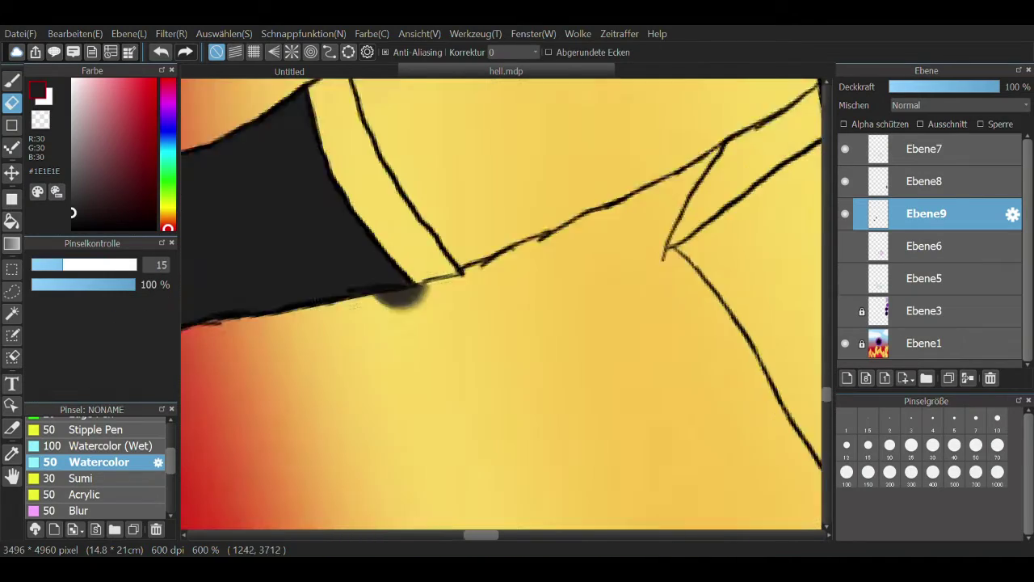
scroll(450, 313, "down", 3)
Erase the dark overspill around the other sock, from its cuff to its toe
scroll(516, 380, "up", 3)
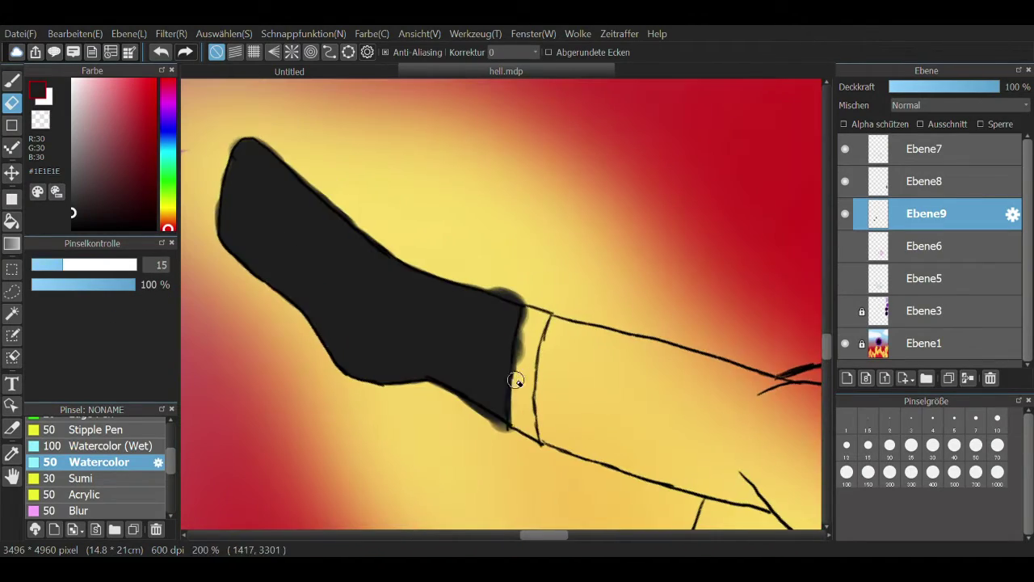
scroll(483, 282, "up", 1)
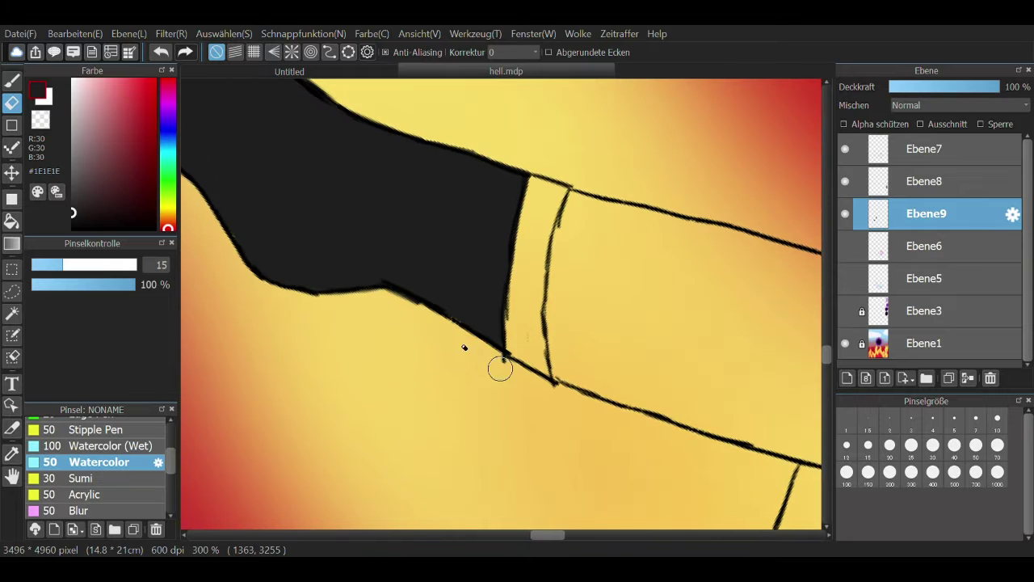
scroll(398, 289, "down", 1)
scroll(308, 202, "up", 1)
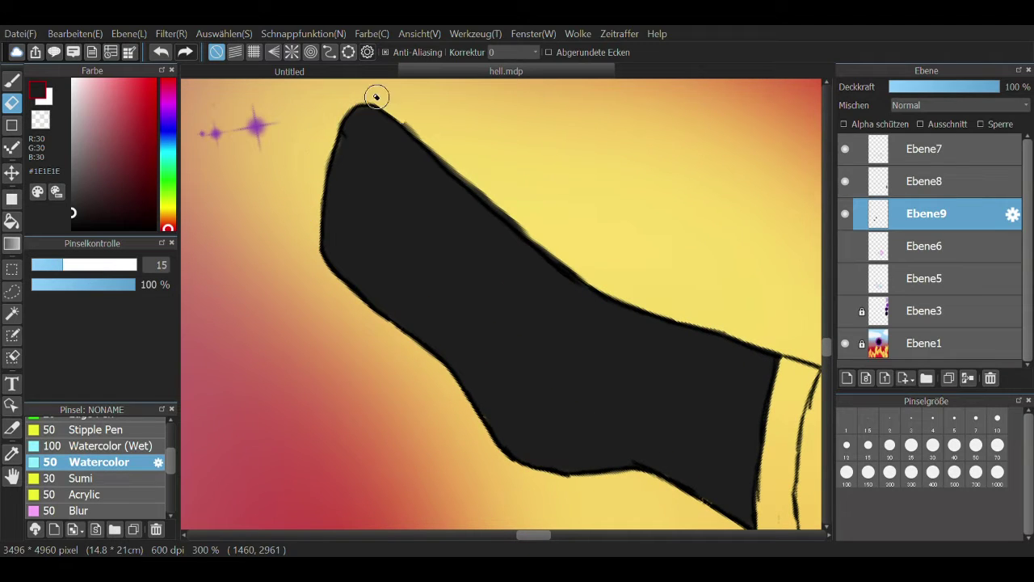
scroll(582, 267, "down", 3)
Paint the figure's shirt and hood dark grey #1E1E1E with the 50 px Watercolor brush on layer Ebene9
scroll(487, 185, "up", 1)
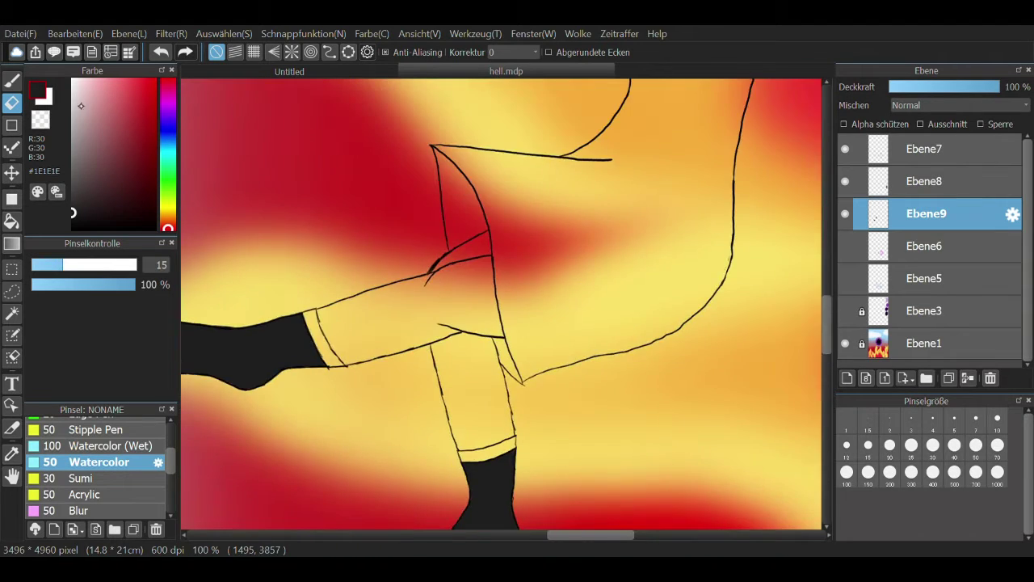
key("b")
mouse_move(441, 149)
left_mouse_down()
mouse_move(487, 185)
mouse_move(542, 351)
mouse_move(670, 335)
mouse_move(517, 294)
mouse_move(511, 330)
mouse_move(522, 159)
mouse_move(637, 111)
mouse_move(715, 210)
mouse_move(556, 215)
mouse_move(702, 234)
mouse_move(648, 383)
left_mouse_up()
mouse_move(485, 93)
left_mouse_down()
mouse_move(521, 121)
mouse_move(521, 100)
mouse_move(579, 105)
mouse_move(541, 186)
mouse_move(527, 170)
mouse_move(576, 144)
mouse_move(610, 224)
mouse_move(661, 189)
mouse_move(701, 184)
left_mouse_up()
scroll(701, 184, "up", 2)
mouse_move(525, 210)
left_mouse_down()
mouse_move(663, 167)
mouse_move(654, 221)
mouse_move(568, 280)
left_mouse_up()
scroll(568, 279, "down", 3)
scroll(450, 233, "up", 2)
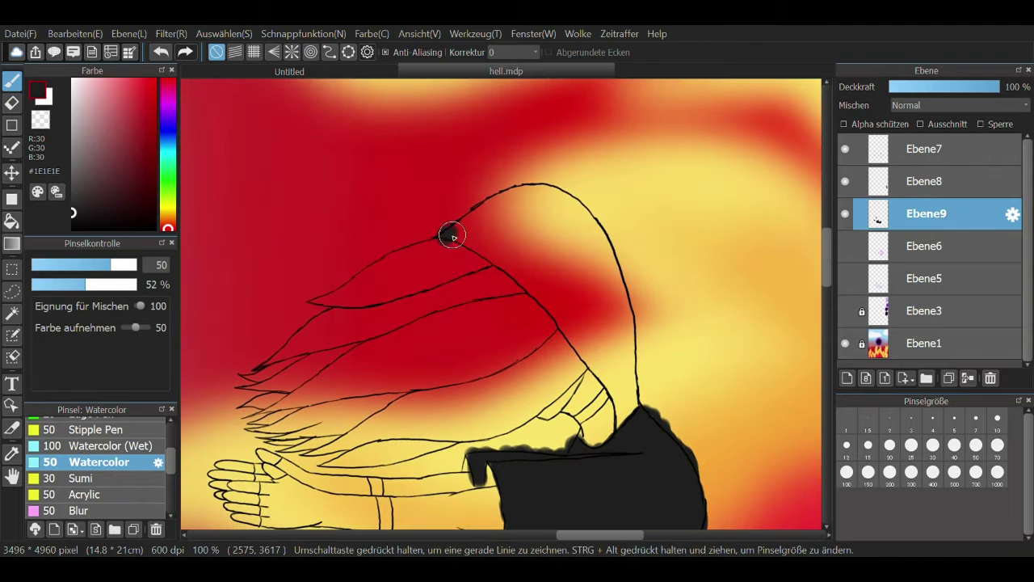
mouse_move(450, 233)
left_mouse_down()
mouse_move(493, 234)
mouse_move(530, 208)
mouse_move(571, 233)
mouse_move(619, 417)
mouse_move(589, 296)
left_mouse_up()
Erase the dark overspill along the outer and inner edges of the hood with the 15 px eraser
key("e")
scroll(348, 353, "up", 2)
left_click_drag(515, 249, 329, 221)
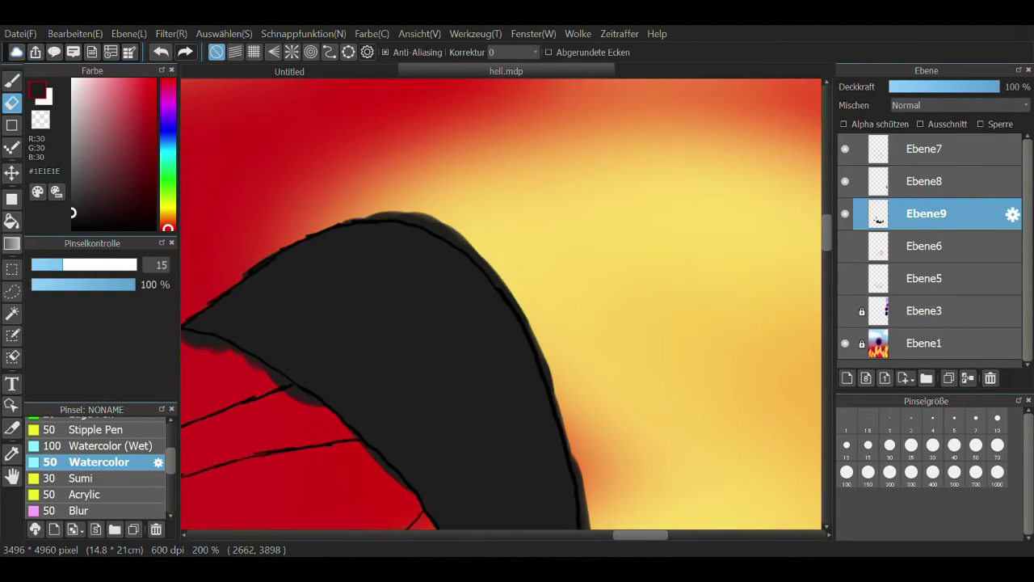
left_click_drag(535, 320, 487, 263)
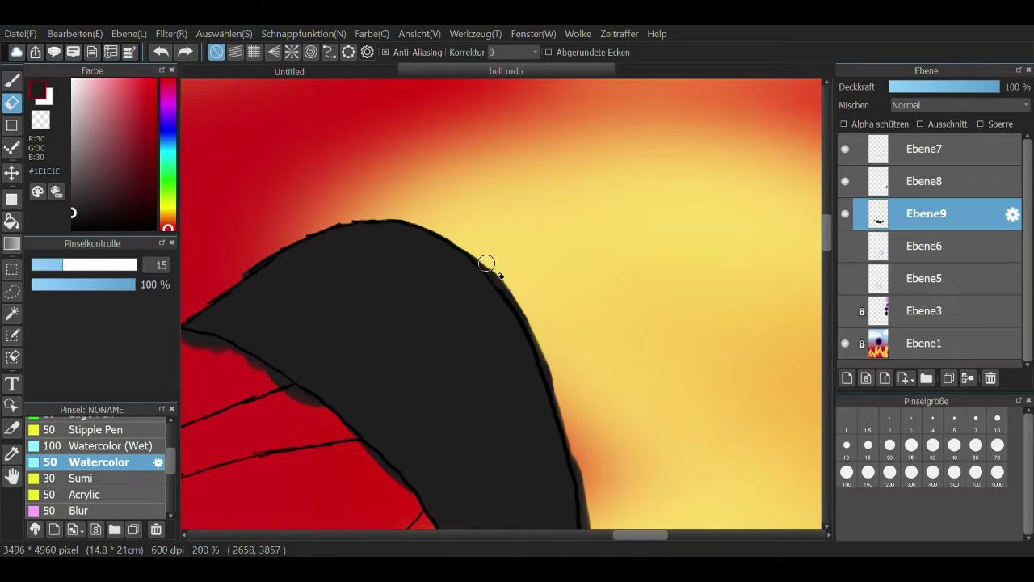
left_click_drag(548, 400, 669, 360)
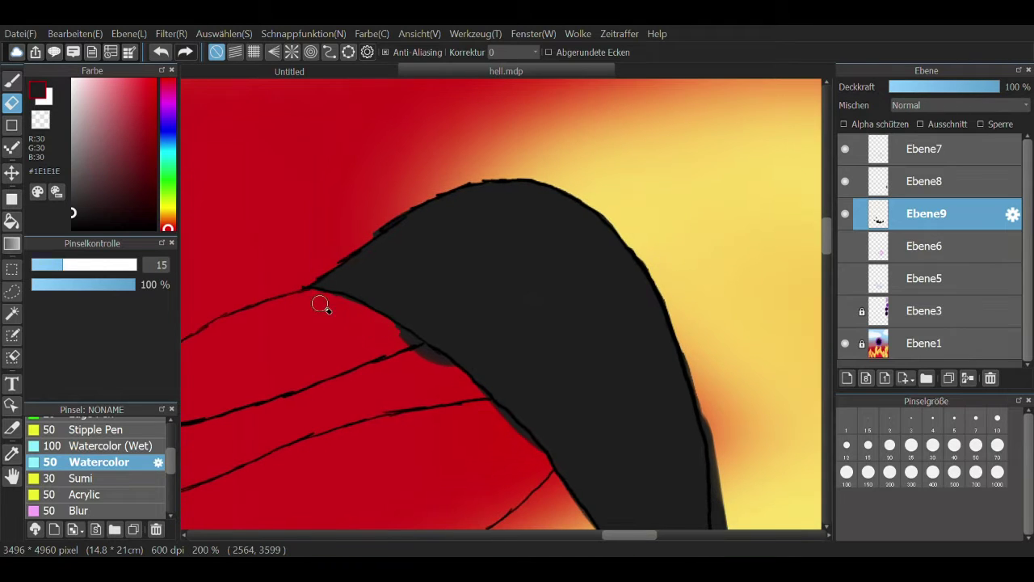
left_click_drag(416, 343, 355, 262)
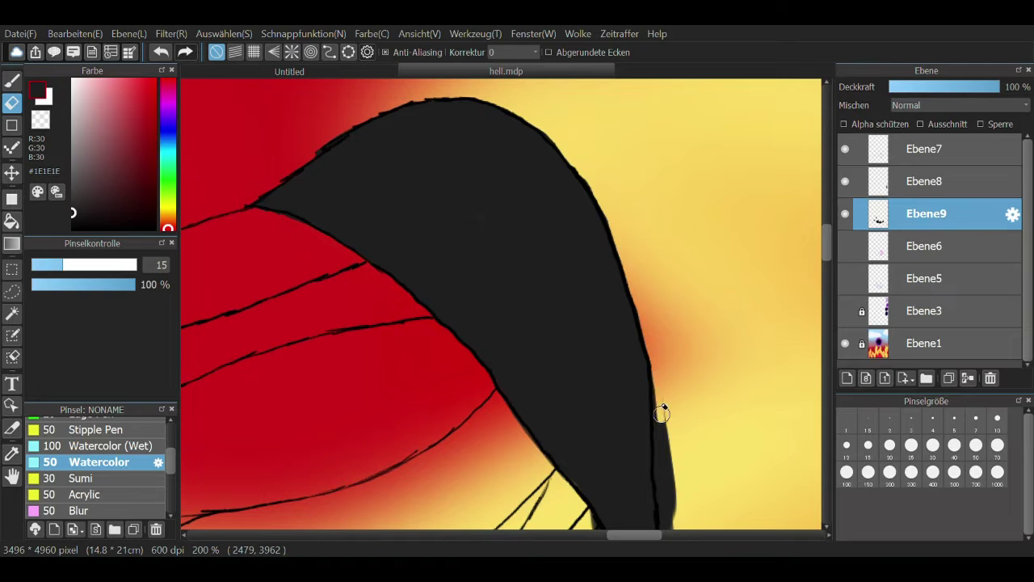
Erase the dark overspill around the base of the hood, the neck and the sleeve
mouse_move(661, 413)
left_mouse_down()
mouse_move(510, 375)
mouse_move(519, 437)
mouse_move(457, 457)
mouse_move(501, 471)
mouse_move(517, 436)
mouse_move(582, 376)
left_mouse_up()
left_click_drag(340, 517, 489, 412)
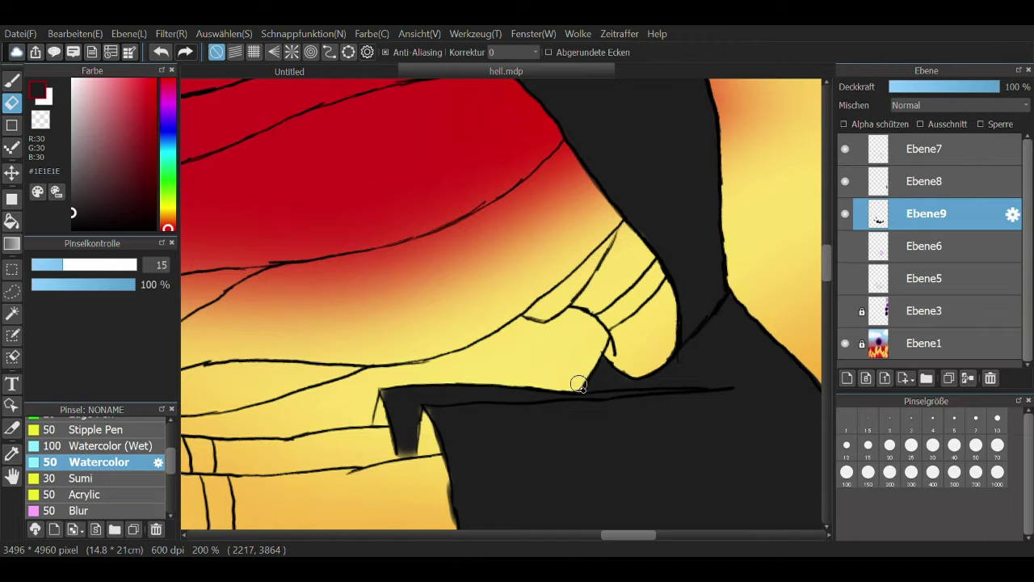
scroll(658, 358, "down", 5)
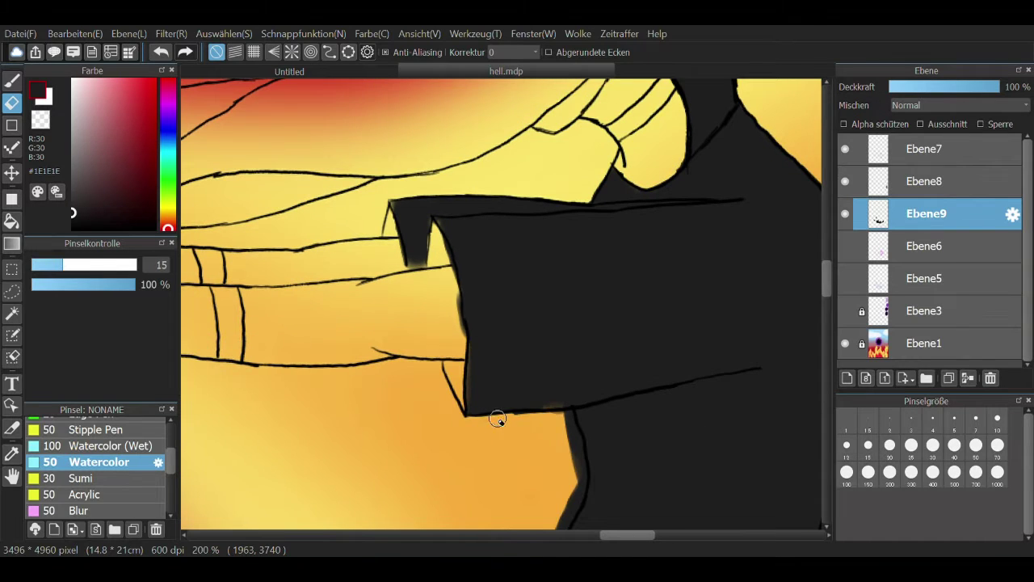
scroll(497, 418, "down", 4)
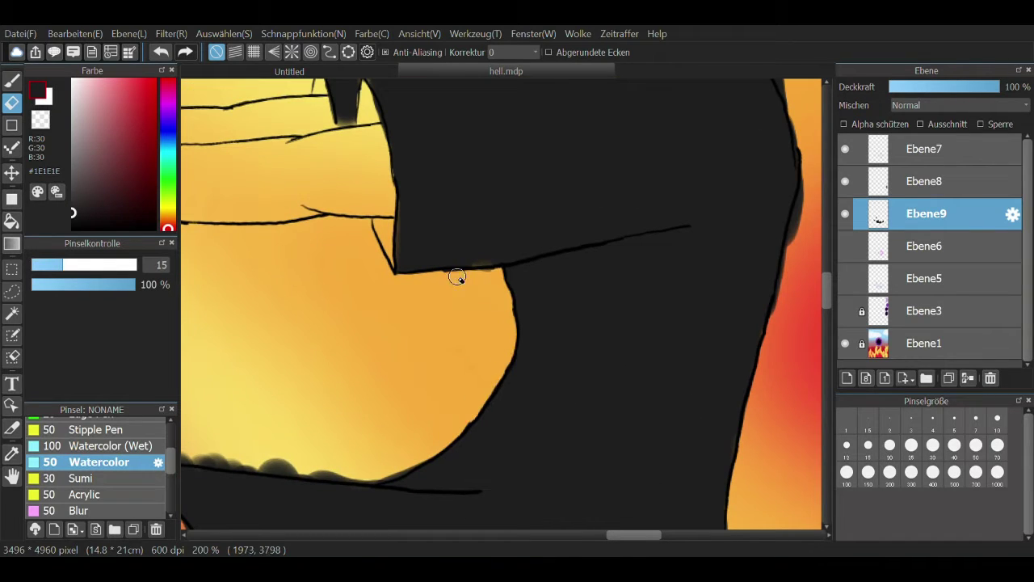
Erase the dark overspill along the shirt's front edge below the sleeve and along its bottom hem
key("b")
key("e")
scroll(485, 273, "left", 5)
scroll(485, 272, "down", 2)
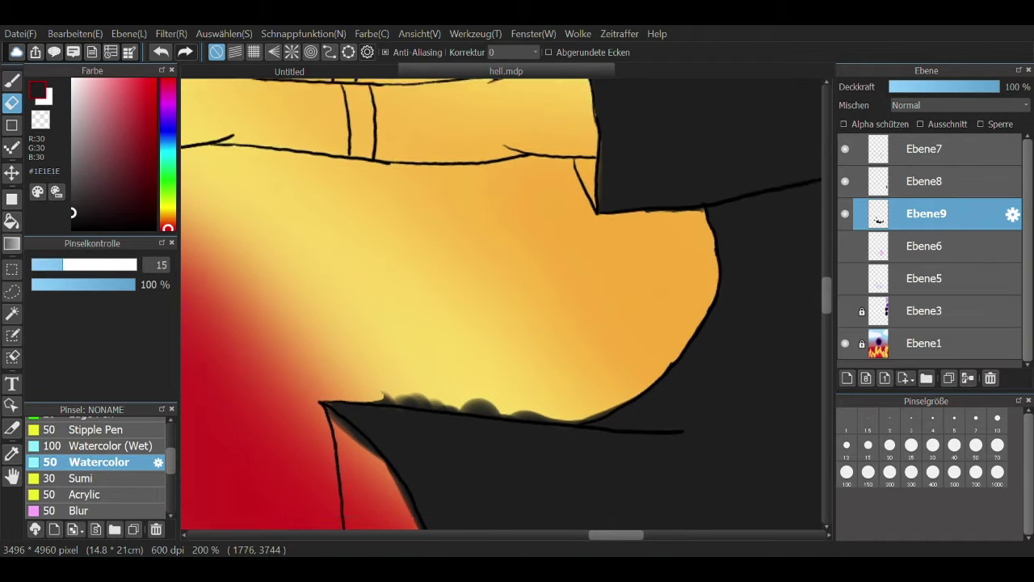
scroll(442, 406, "down", 2)
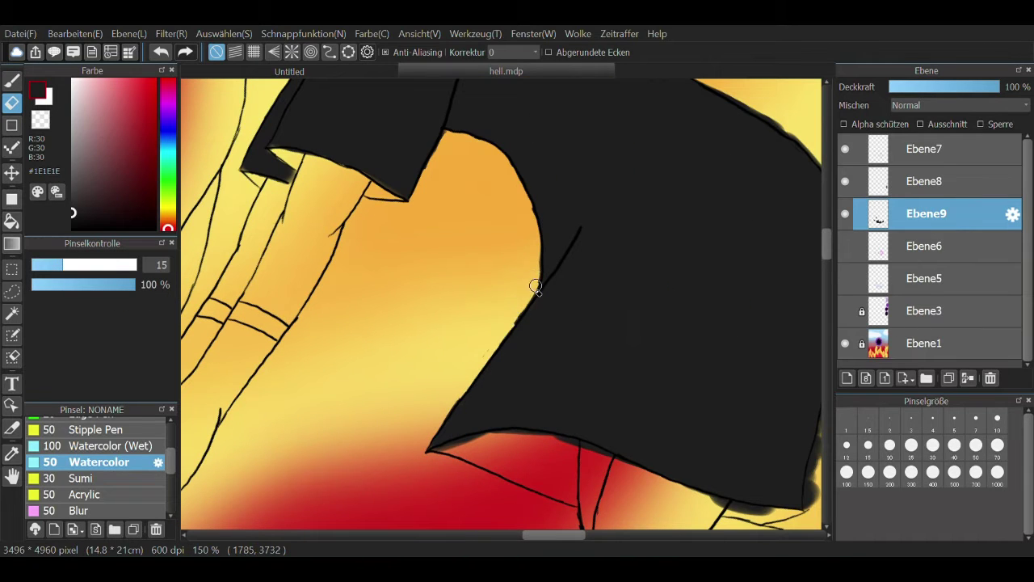
scroll(453, 355, "up", 2)
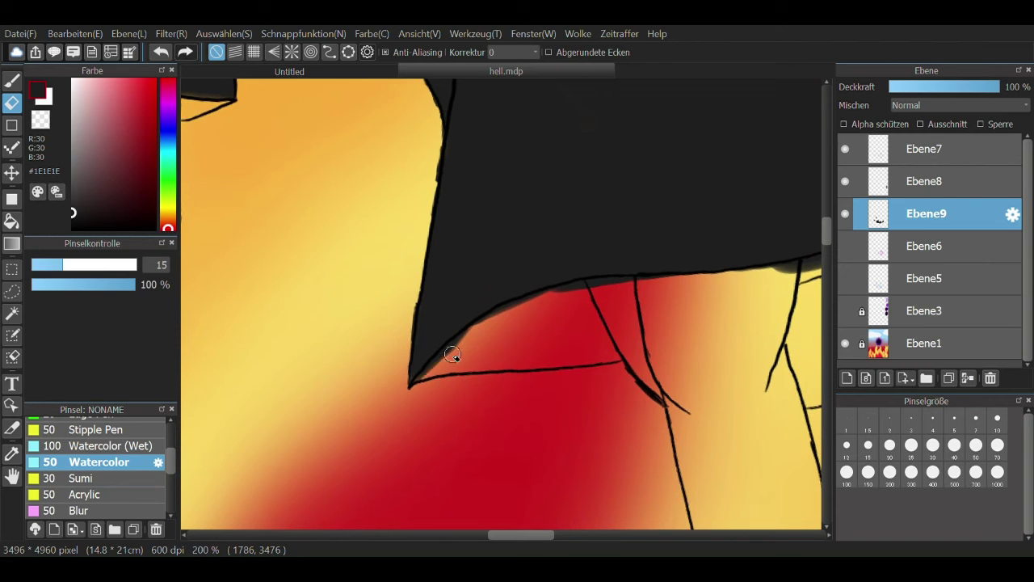
scroll(485, 347, "right", 5)
scroll(543, 317, "up", 2)
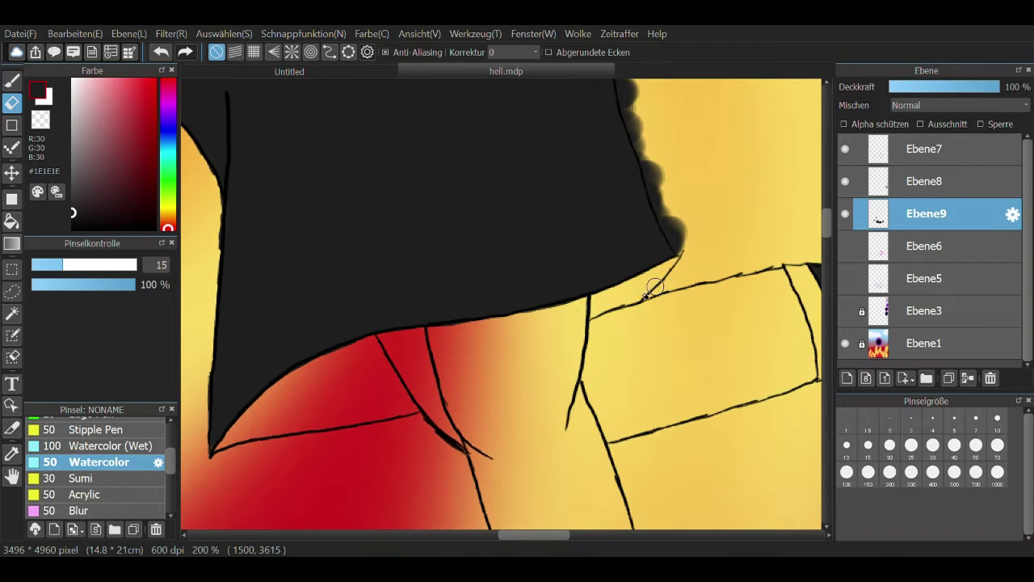
Erase the scalloped dark overspill along the lower back edge of the shirt, starting at the hem corner
left_click_drag(680, 242, 638, 105)
key("ctrl+z")
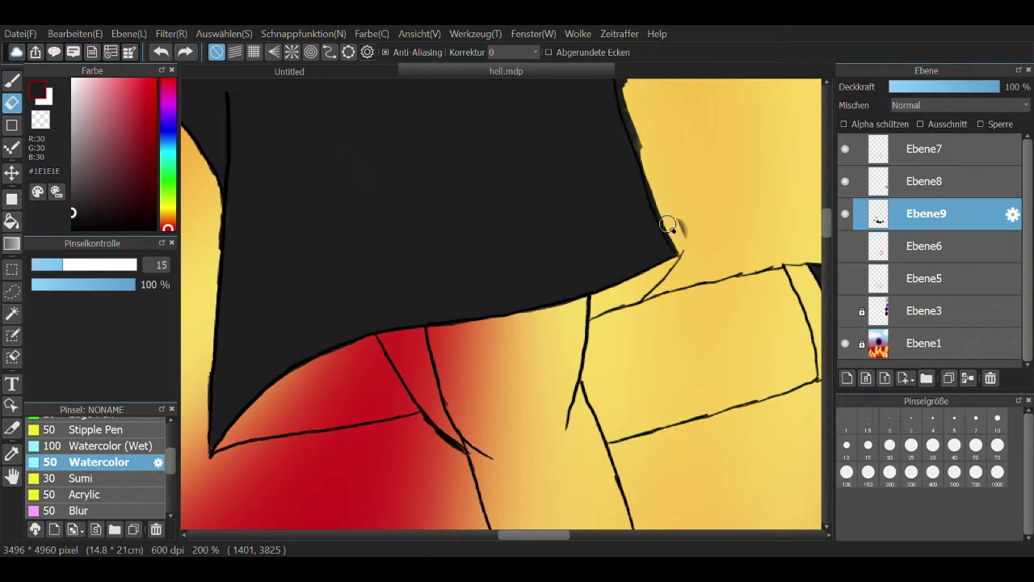
left_click_drag(679, 242, 635, 123)
scroll(635, 162, "up", 4)
scroll(635, 162, "right", 1)
left_click_drag(581, 268, 567, 231)
left_click_drag(585, 286, 564, 215)
key("ctrl+z")
left_click_drag(603, 307, 587, 282)
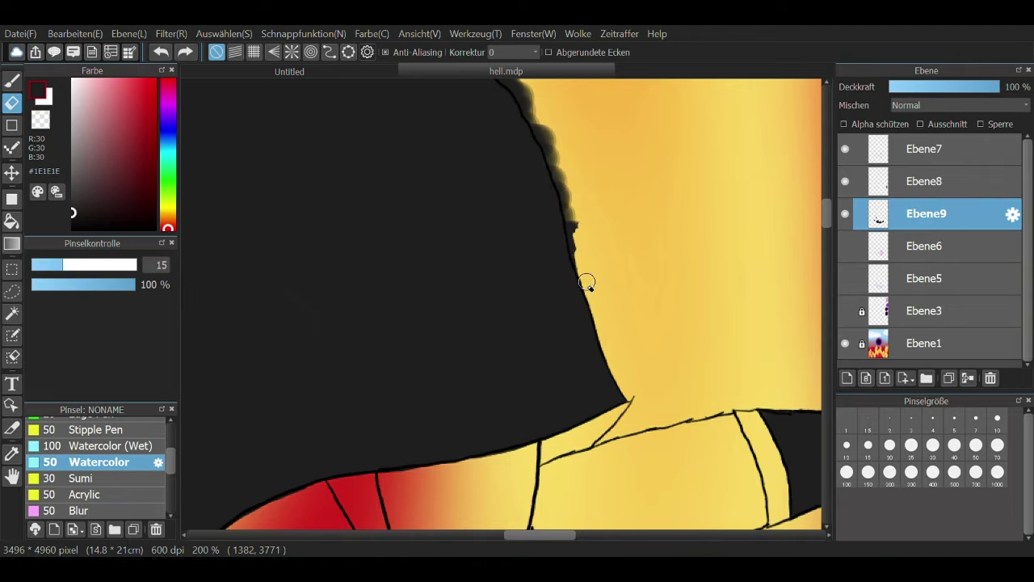
left_click_drag(573, 214, 540, 130)
Erase the remaining dark overspill along the shirt's back up to the shoulder
scroll(558, 162, "up", 4)
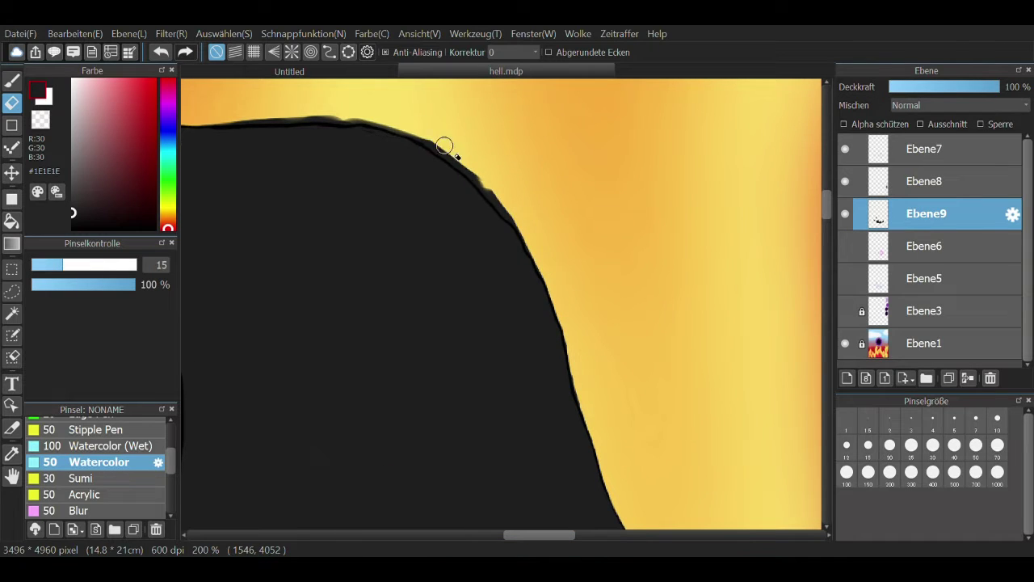
scroll(428, 259, "left", 3)
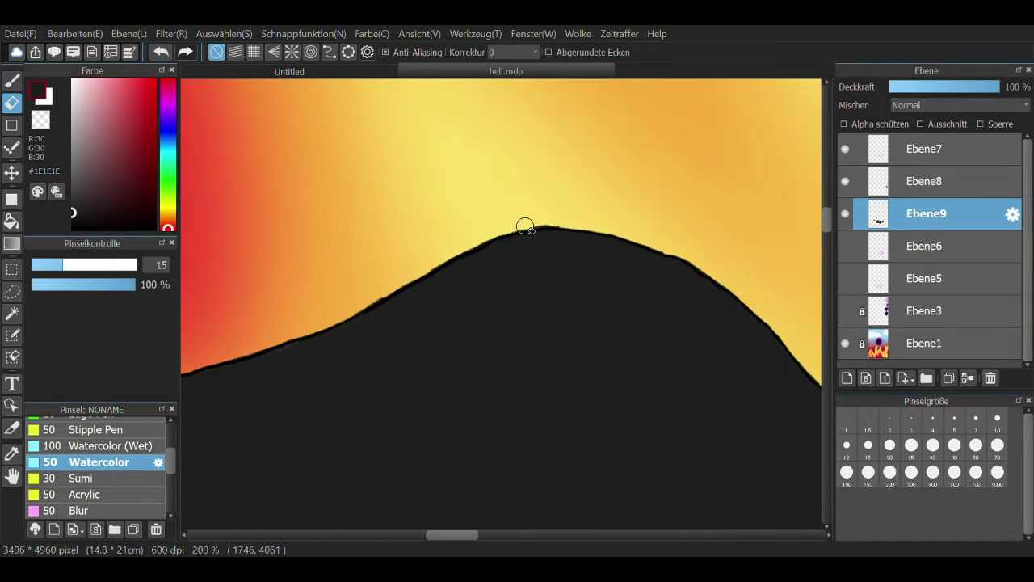
scroll(342, 492, "up", 5)
scroll(342, 492, "left", 2)
mouse_move(342, 492)
left_mouse_down()
mouse_move(378, 431)
mouse_move(487, 345)
mouse_move(657, 296)
left_mouse_up()
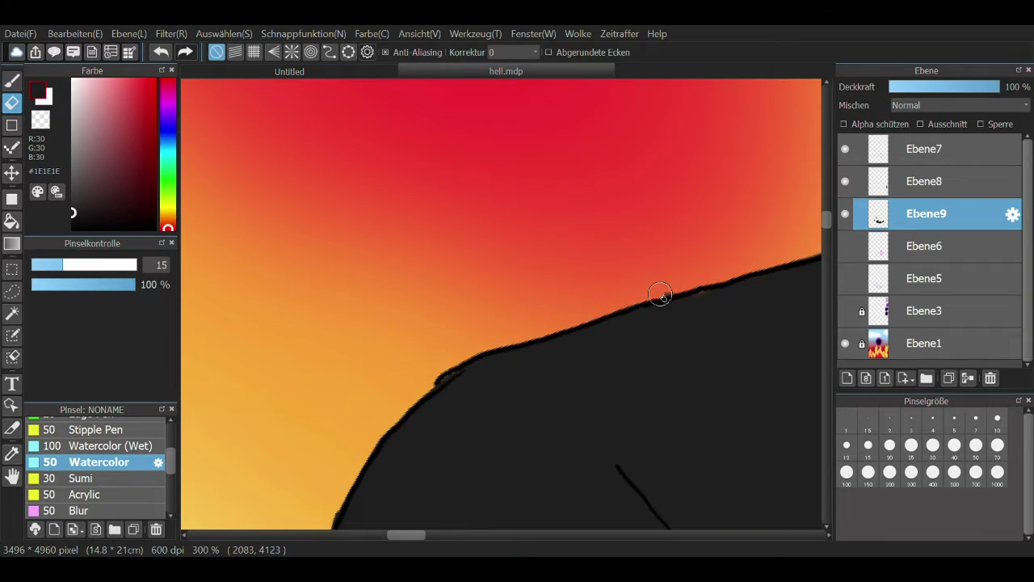
scroll(658, 295, "down", 2)
scroll(494, 270, "down", 4)
Clean up the dark fill in the sleeve's folded cuff so that it follows the line art
scroll(494, 270, "up", 3)
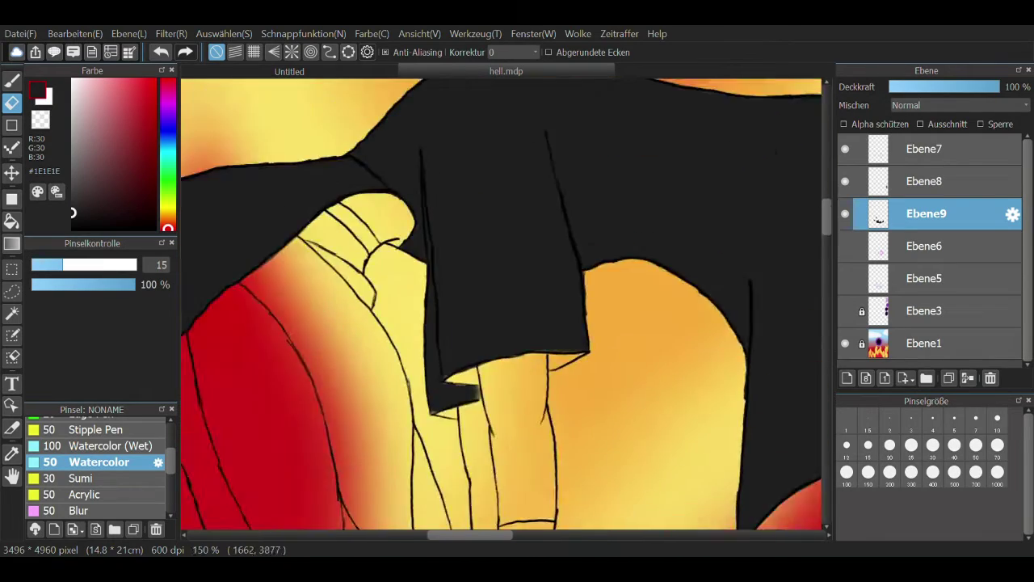
scroll(501, 307, "down", 4)
scroll(501, 307, "up", 6)
left_click_drag(421, 162, 517, 380)
mouse_move(420, 186)
left_mouse_down()
mouse_move(426, 156)
mouse_move(550, 142)
mouse_move(462, 377)
mouse_move(466, 397)
mouse_move(576, 293)
left_mouse_up()
scroll(576, 292, "down", 4)
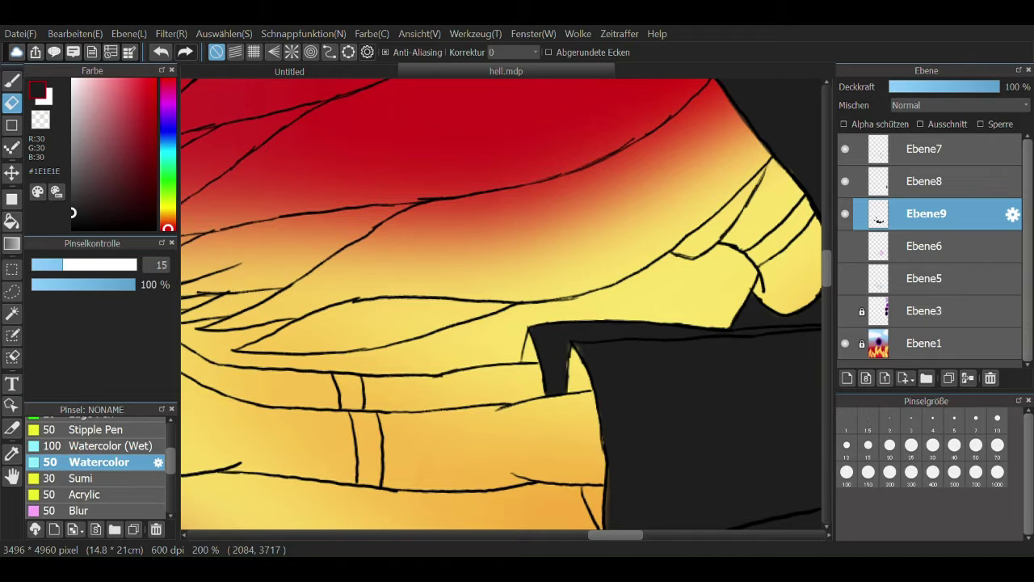
scroll(604, 187, "up", 1)
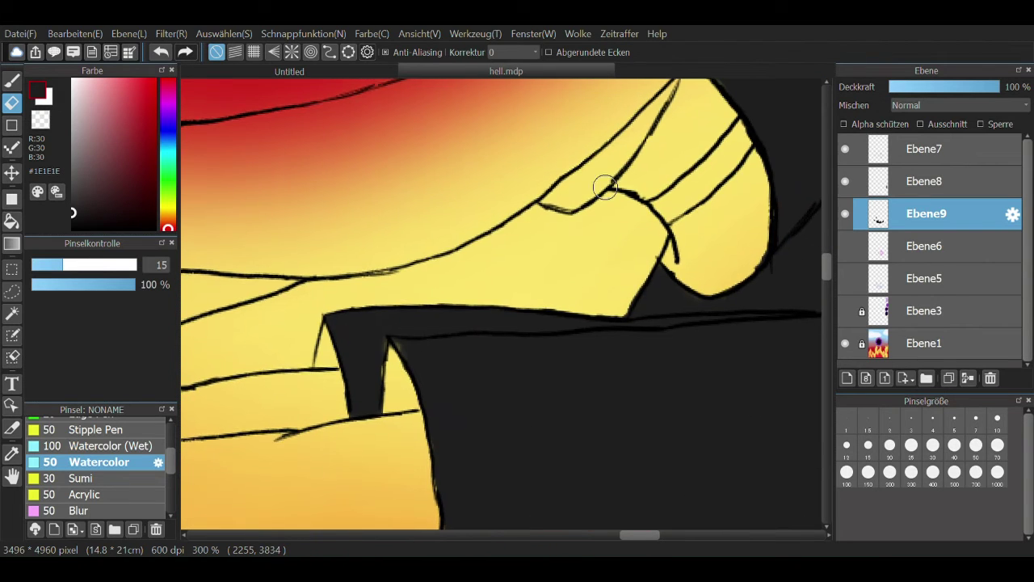
left_click(393, 347)
scroll(393, 346, "up", 1)
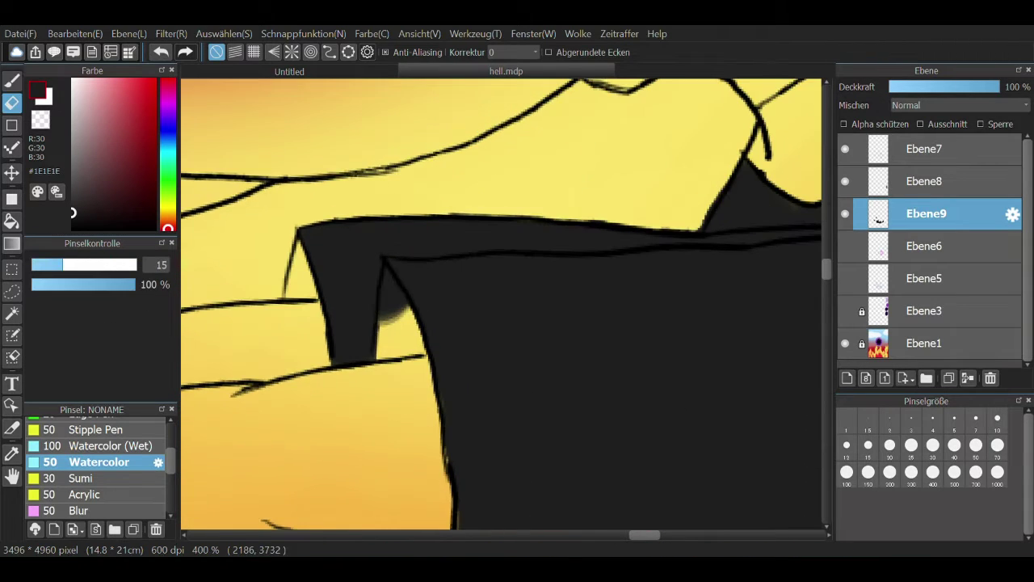
scroll(393, 287, "down", 2)
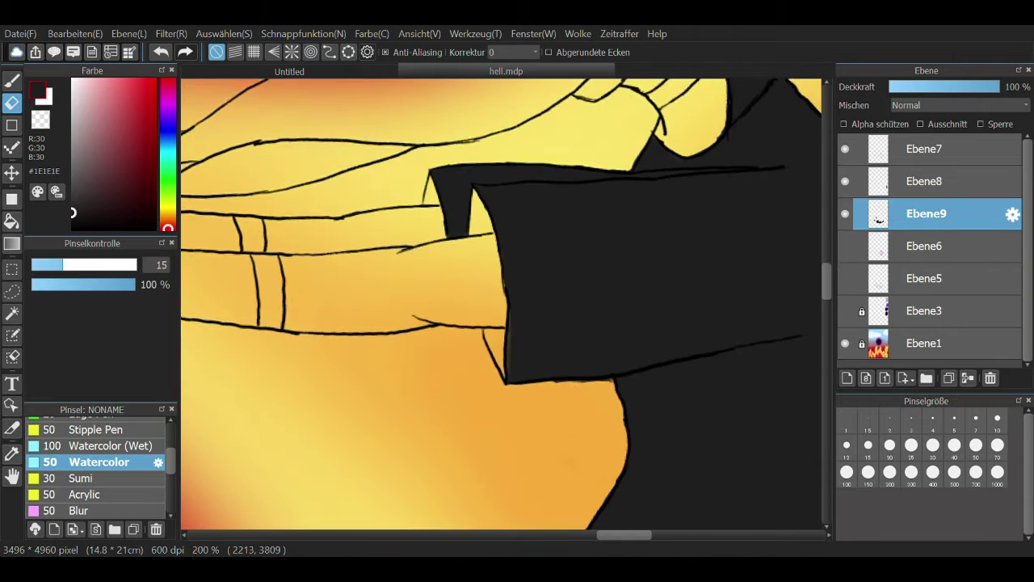
Paint over the gaps along the sleeve's opening in dark grey and erase the excess outside the outline
key("b")
left_click_drag(501, 271, 503, 364)
key("e")
scroll(438, 400, "up", 2)
mouse_move(438, 401)
left_mouse_down()
mouse_move(429, 254)
mouse_move(423, 423)
left_mouse_up()
scroll(422, 423, "down", 3)
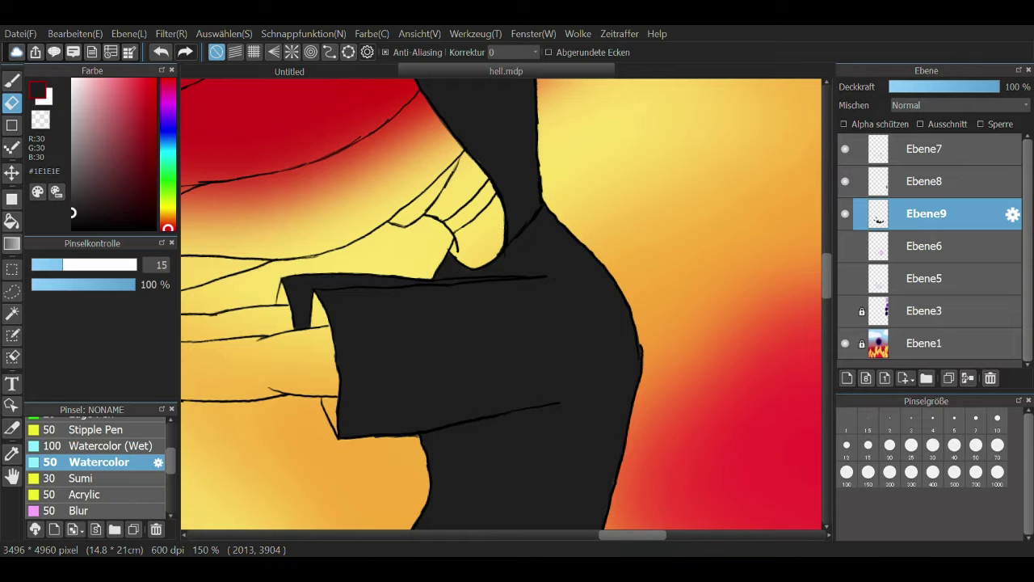
Add a new layer above Ebene9
key("ctrl+shift+n")
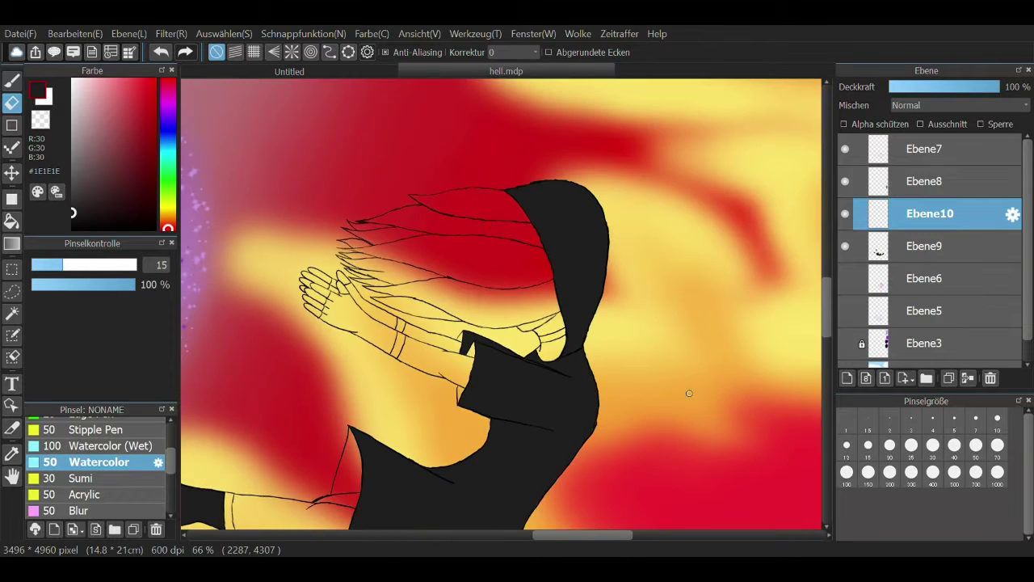
Fill the fingerless glove on the outstretched hand with dark grey (#1E1E1E) on layer Ebene9
left_click(926, 246)
key("b")
mouse_move(404, 420)
left_mouse_down()
mouse_move(440, 340)
mouse_move(554, 457)
mouse_move(437, 414)
left_mouse_up()
Erase the dark overspill along the glove's upper edge and beyond its wrist edge, following the line art
key("e")
scroll(436, 413, "up", 3)
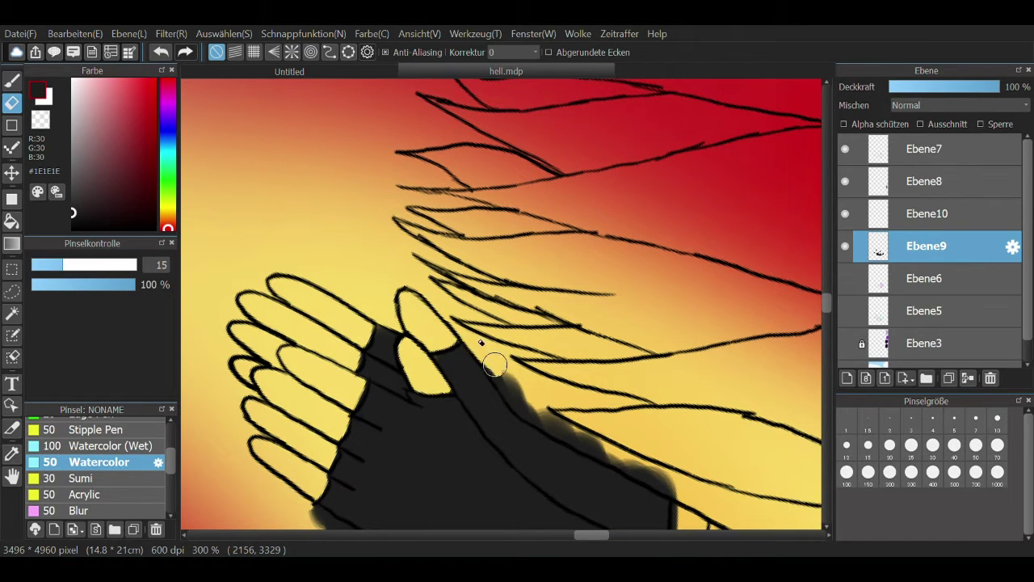
scroll(538, 389, "up", 1)
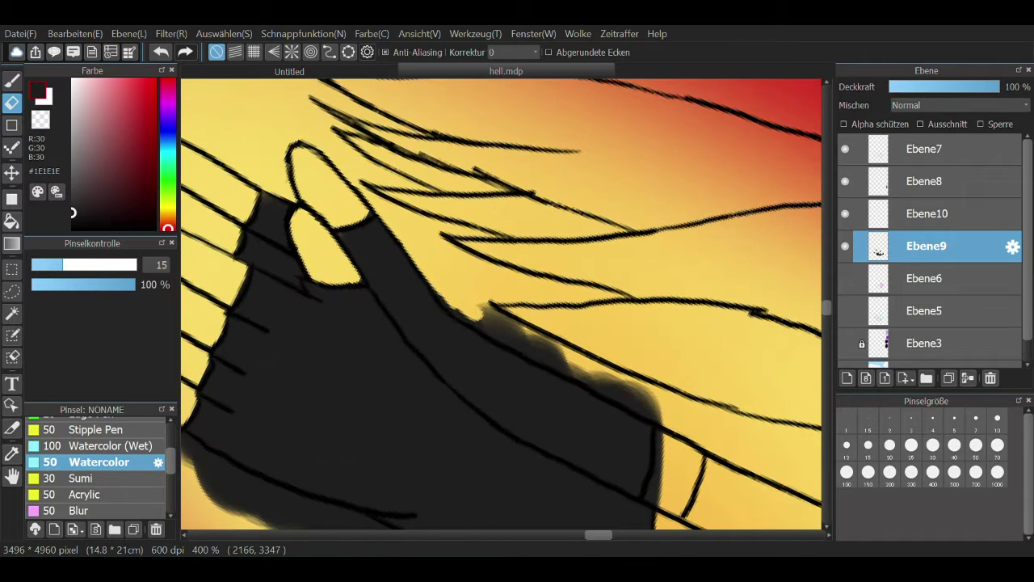
mouse_move(440, 292)
left_mouse_down()
mouse_move(554, 354)
mouse_move(554, 344)
mouse_move(628, 399)
mouse_move(695, 430)
left_mouse_up()
scroll(596, 496, "down", 3)
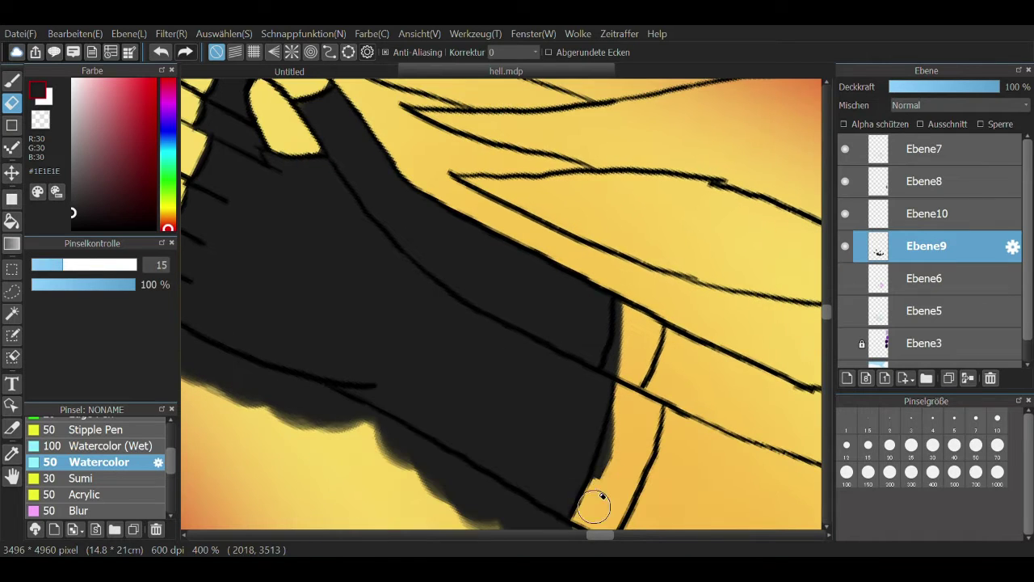
left_click_drag(596, 497, 634, 300)
Erase the dark overspill beneath the glove, from the wrist along the lower outline to the fingers
scroll(561, 463, "down", 1)
mouse_move(561, 464)
left_mouse_down()
mouse_move(430, 373)
mouse_move(558, 449)
left_mouse_up()
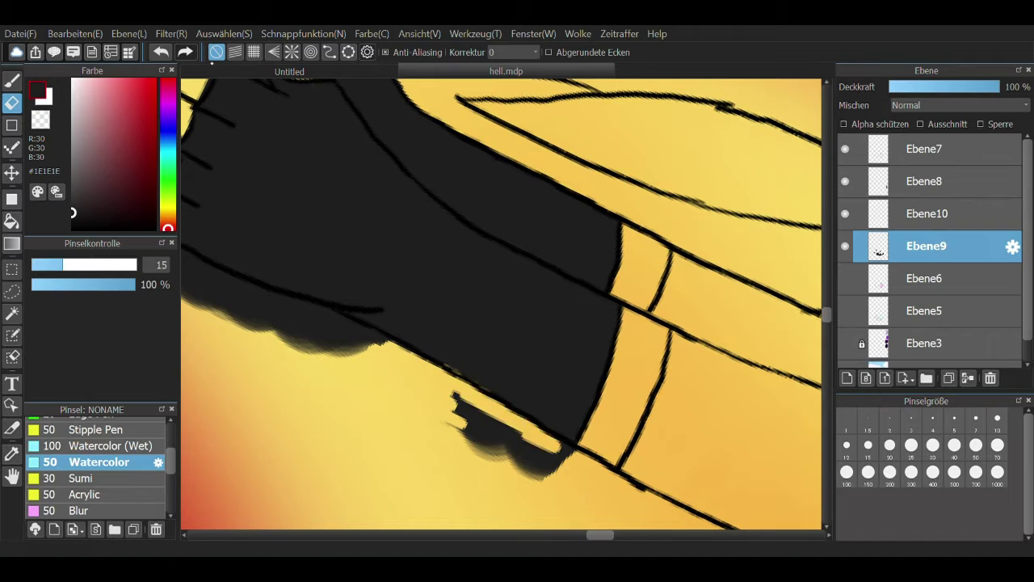
key("ctrl+z")
mouse_move(441, 373)
left_mouse_down()
mouse_move(513, 423)
mouse_move(476, 464)
left_mouse_up()
scroll(476, 463, "left", 2)
mouse_move(285, 272)
left_mouse_down()
mouse_move(392, 346)
mouse_move(458, 361)
mouse_move(431, 328)
mouse_move(501, 367)
mouse_move(420, 377)
mouse_move(492, 363)
left_mouse_up()
scroll(492, 363, "up", 2)
scroll(527, 313, "up", 1)
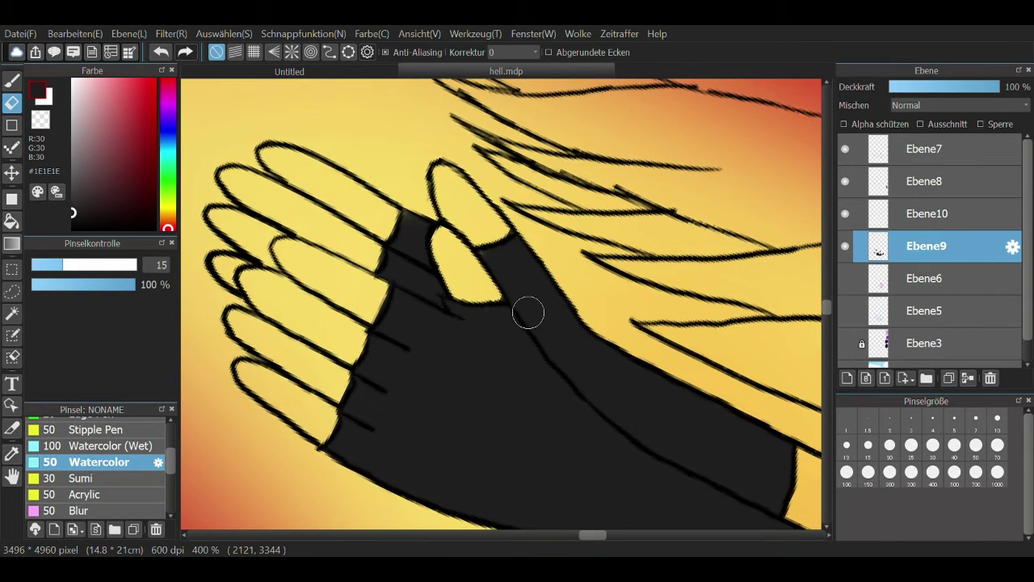
Sample white (#FFFFFF) from the colour swatches and paint the glove's wrist trim with it on layer Ebene10
scroll(535, 180, "down", 3)
left_click(927, 213)
scroll(501, 307, "down", 2)
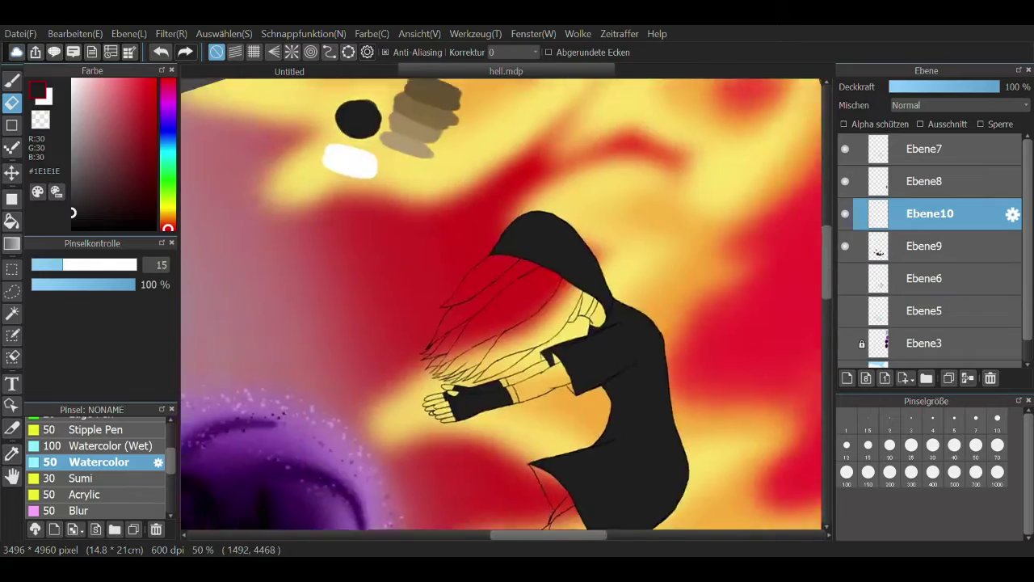
scroll(501, 307, "up", 5)
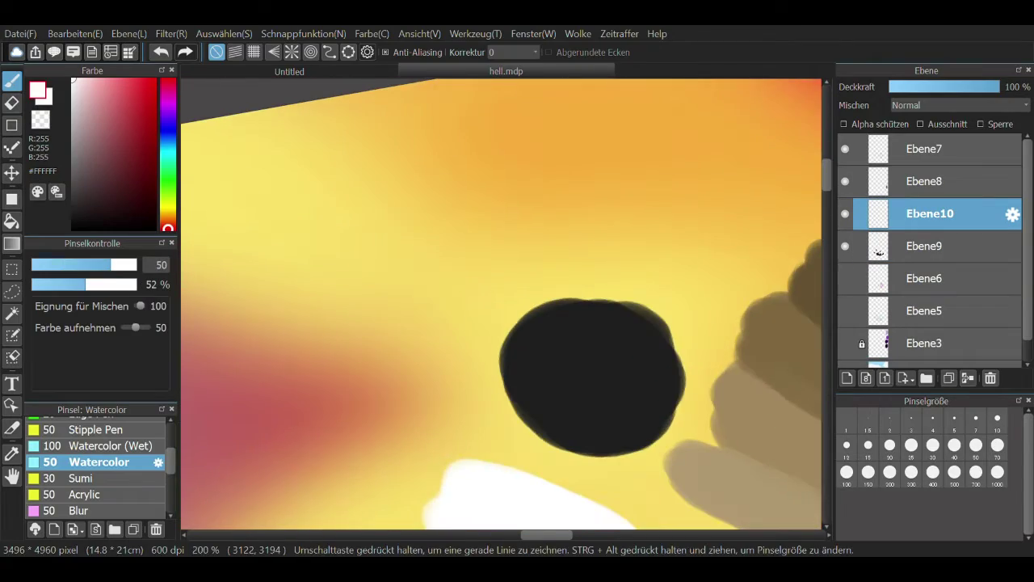
scroll(501, 307, "down", 3)
scroll(393, 272, "up", 5)
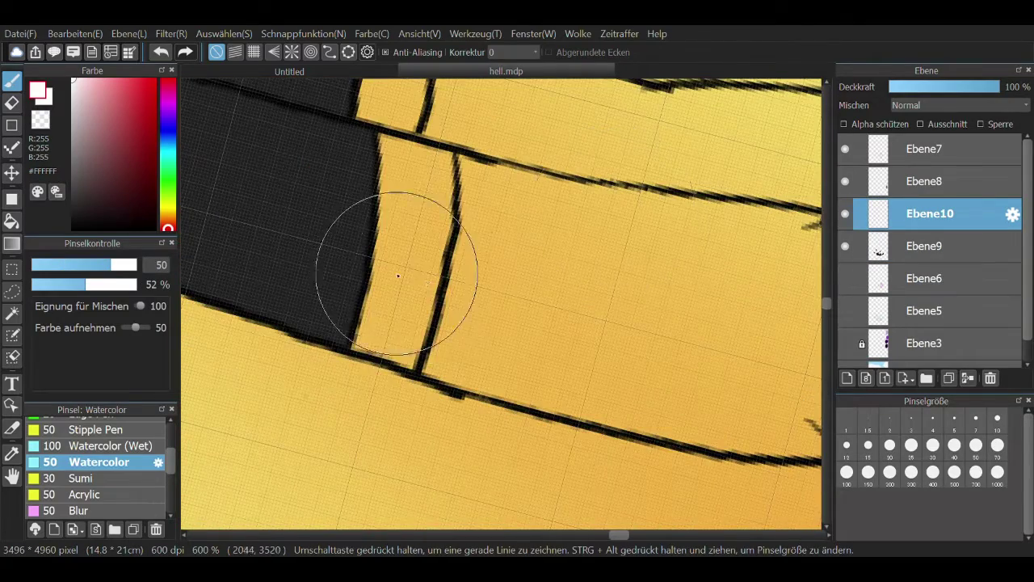
mouse_move(393, 272)
left_mouse_down()
mouse_move(385, 332)
mouse_move(396, 355)
left_mouse_up()
Paint the trims of both socks white and erase the excess around the raised sock's trim
scroll(395, 355, "down", 6)
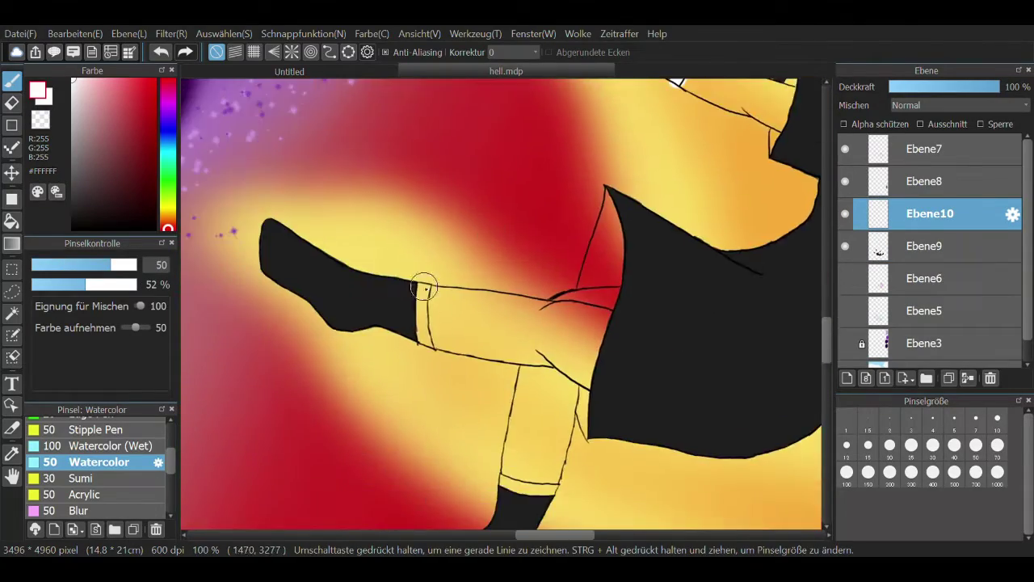
left_click_drag(499, 481, 523, 483)
key("e")
scroll(412, 301, "up", 3)
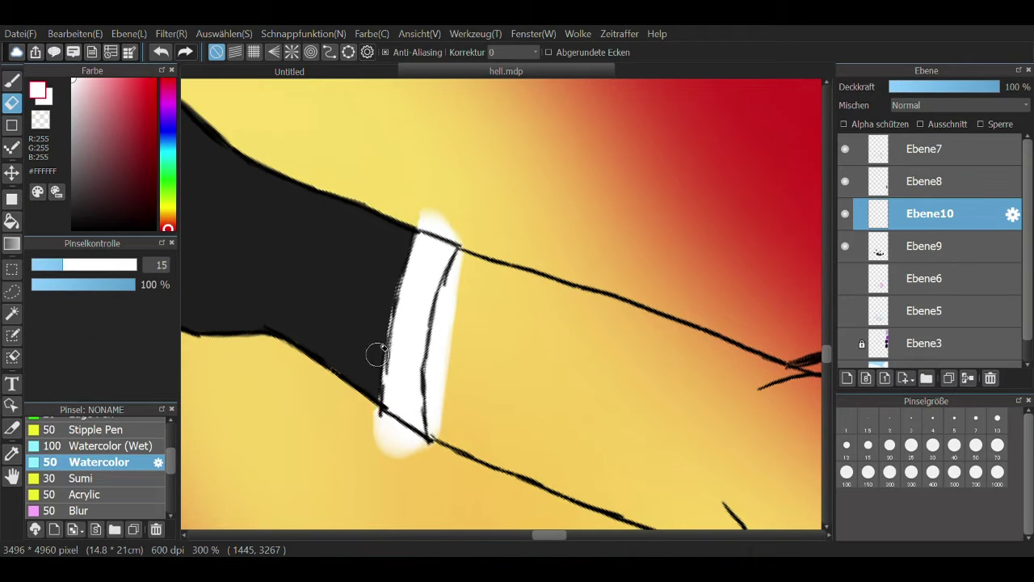
left_click_drag(431, 420, 442, 437)
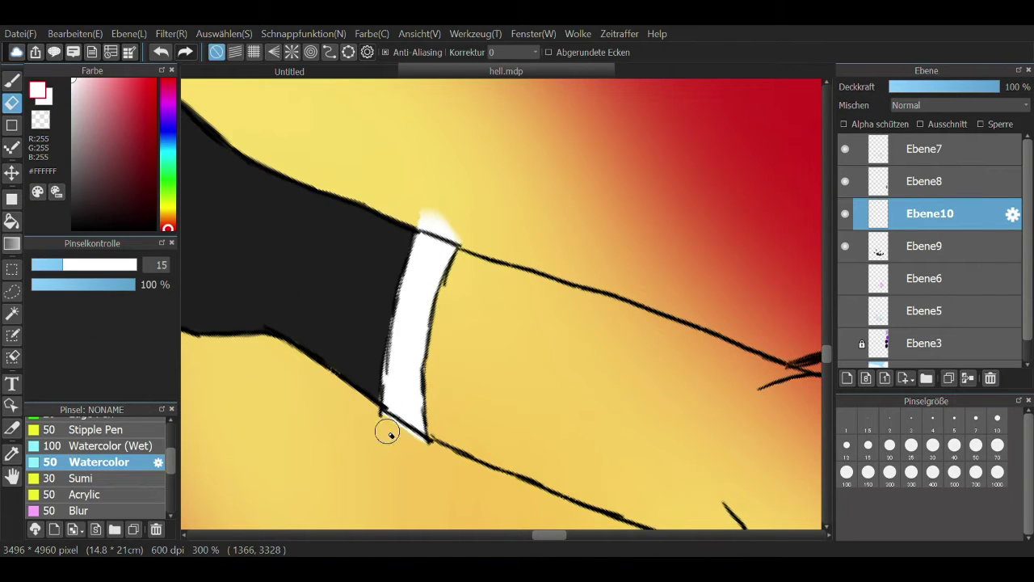
Erase the white excess around the lower sock's trim so that it follows the line art
scroll(436, 232, "up", 1)
left_click(370, 331, "ctrl")
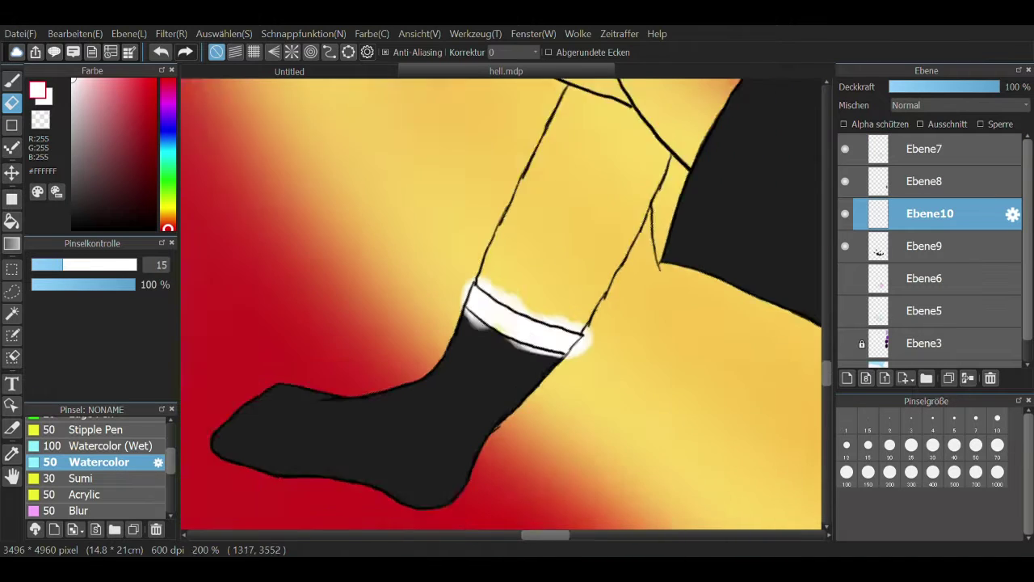
scroll(547, 337, "up", 1)
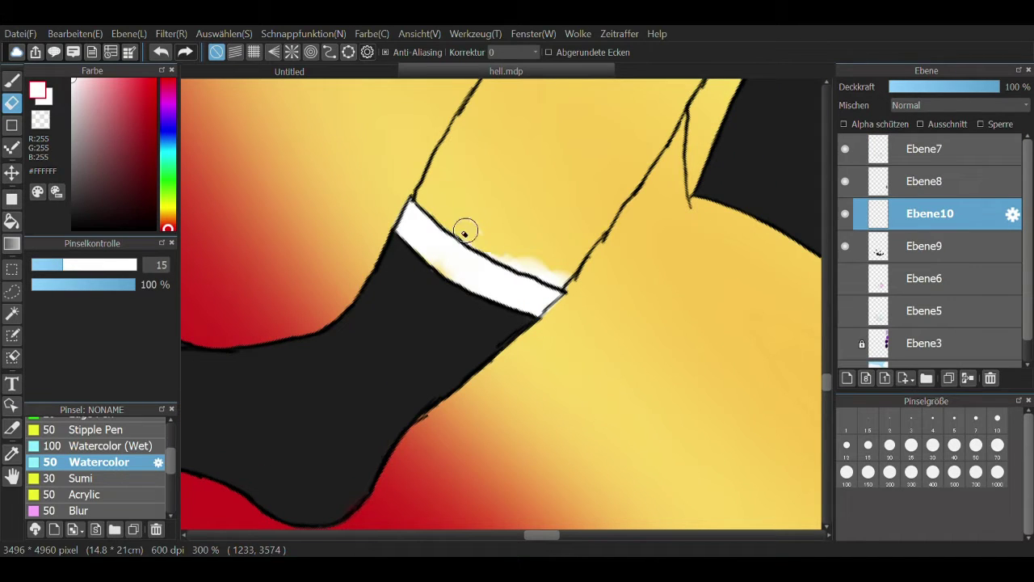
key("ctrl+z")
key("b")
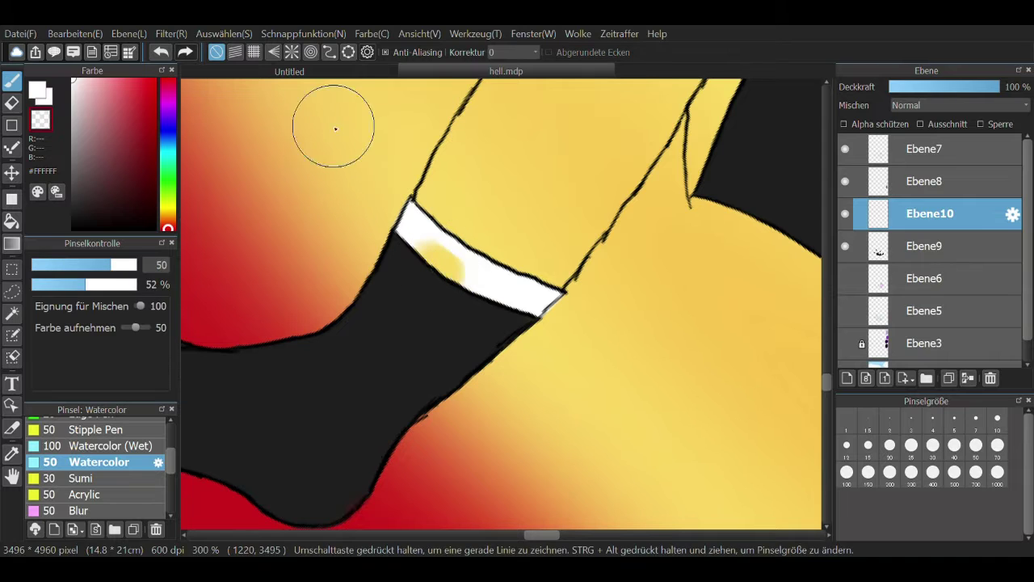
mouse_move(422, 253)
left_mouse_down()
mouse_move(438, 219)
mouse_move(453, 265)
left_mouse_up()
key("ctrl+z")
key("e")
left_click_drag(562, 269, 526, 240)
key("b")
left_click_drag(404, 243, 410, 247)
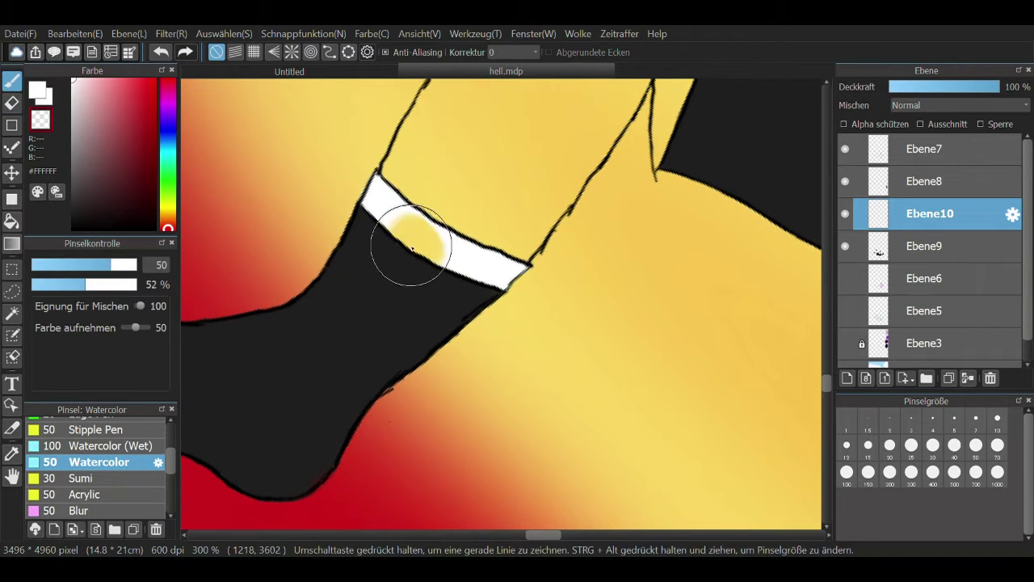
key("ctrl+z")
key("e")
Erase the white overspill around both parts of the glove's wrist trim along the line art
scroll(436, 283, "down", 3)
scroll(467, 320, "up", 5)
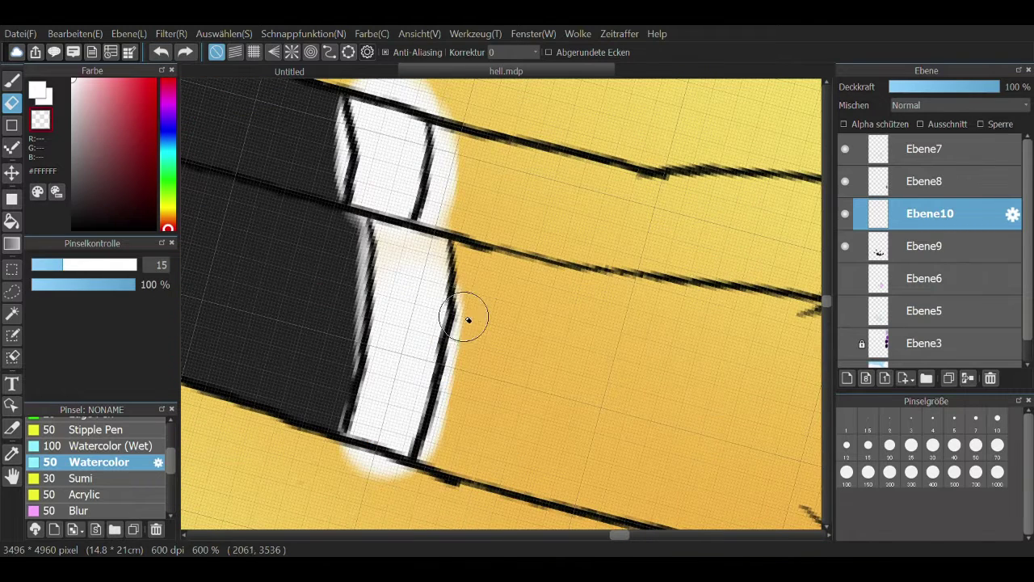
scroll(397, 480, "down", 2)
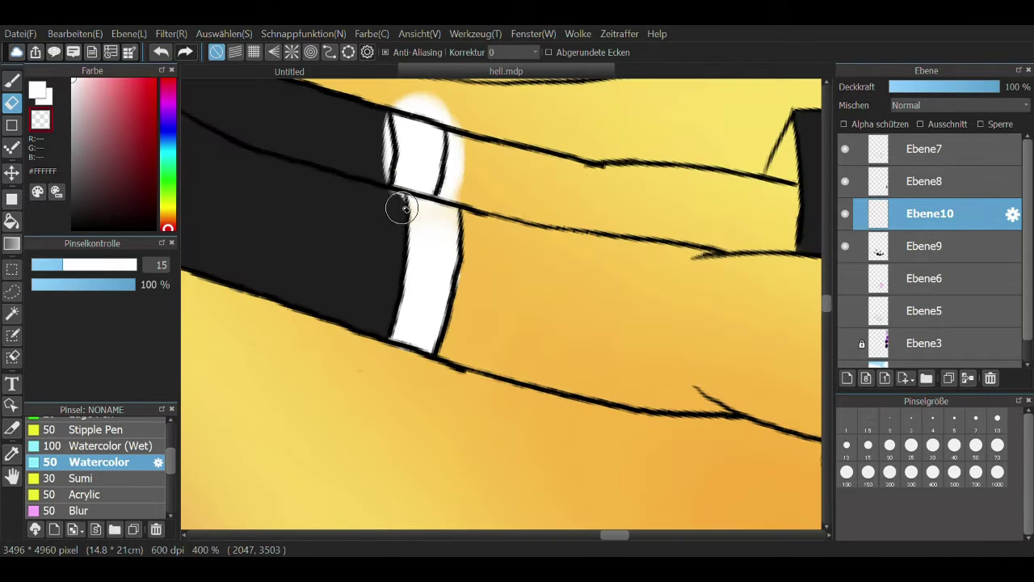
mouse_move(449, 153)
left_mouse_down()
mouse_move(464, 171)
mouse_move(446, 111)
left_mouse_up()
scroll(445, 111, "down", 4)
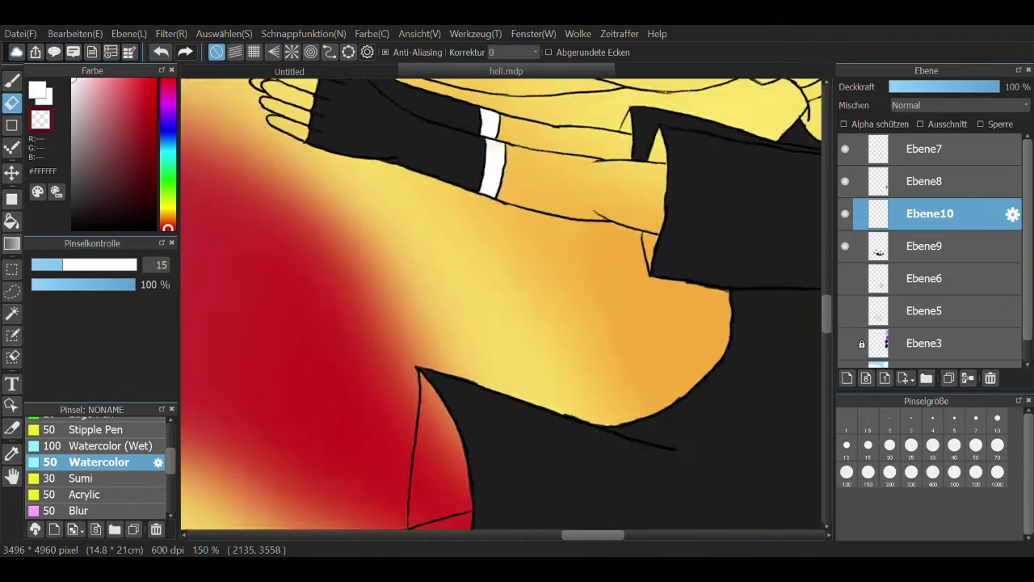
Paint the narrow band beside the hood's lower edge white and erase the excess outside its outline
scroll(437, 321, "up", 6)
scroll(437, 322, "down", 5)
scroll(588, 236, "up", 3)
key("b")
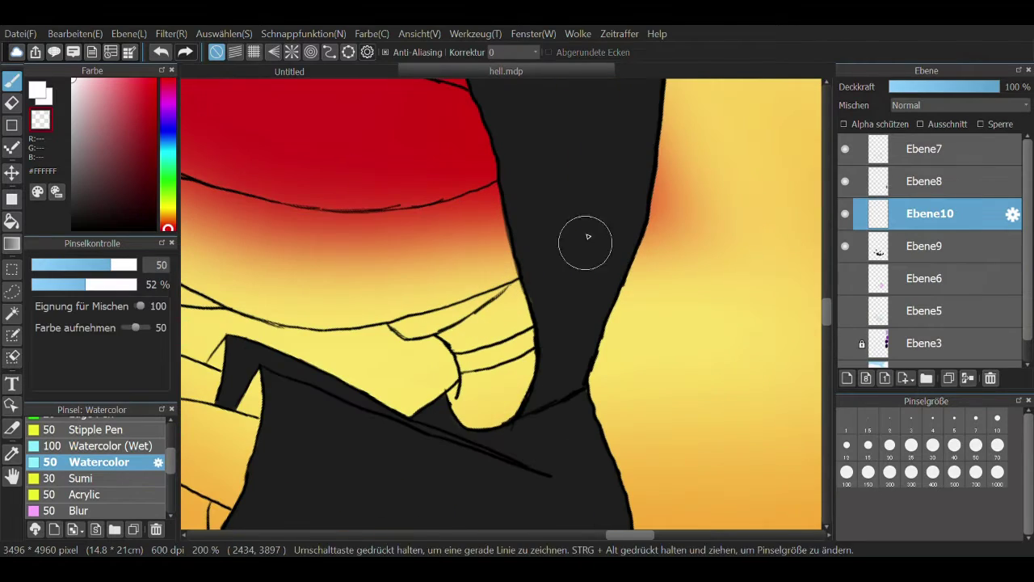
scroll(517, 307, "up", 2)
mouse_move(339, 364)
left_mouse_down()
mouse_move(474, 300)
mouse_move(505, 311)
left_mouse_up()
key("e")
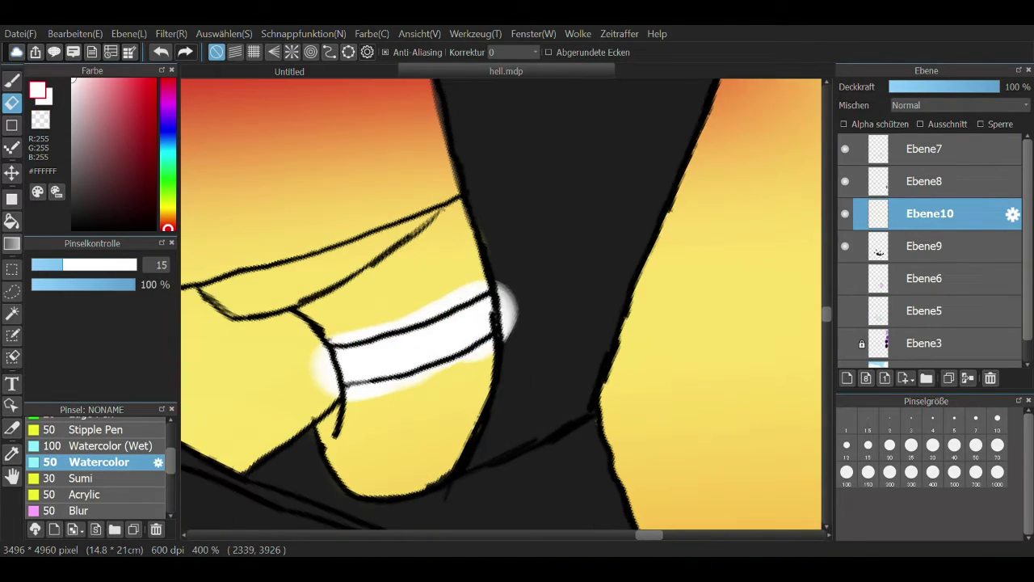
mouse_move(327, 396)
left_mouse_down()
mouse_move(330, 334)
mouse_move(448, 307)
mouse_move(409, 303)
mouse_move(395, 387)
mouse_move(439, 365)
left_mouse_up()
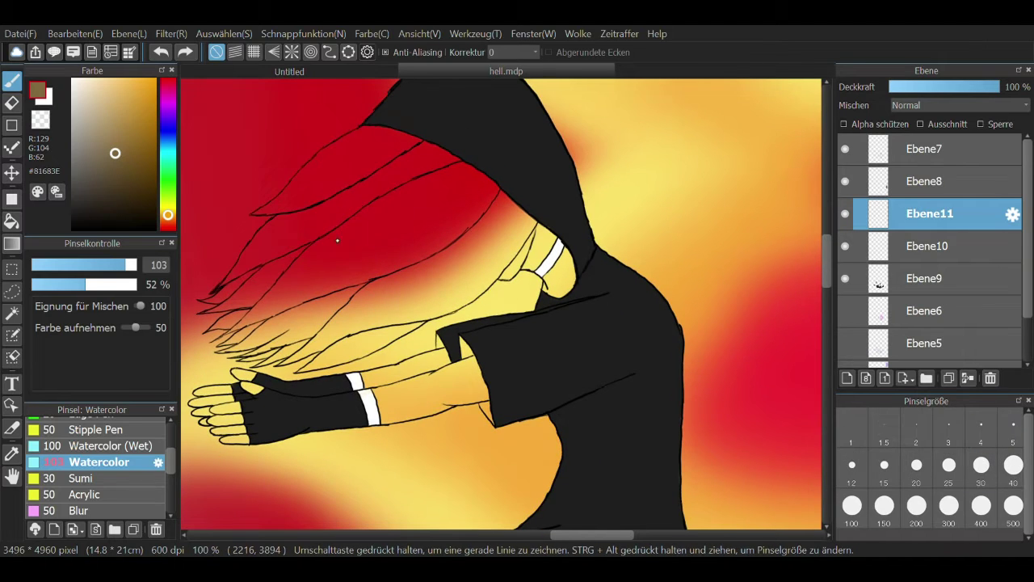
Fill the hair with brown (#81683E) on layer Ebene11 and erase the overspill along the hood's edge
mouse_move(338, 240)
left_mouse_down()
mouse_move(277, 172)
mouse_move(243, 356)
mouse_move(453, 242)
mouse_move(389, 139)
mouse_move(428, 149)
left_mouse_up()
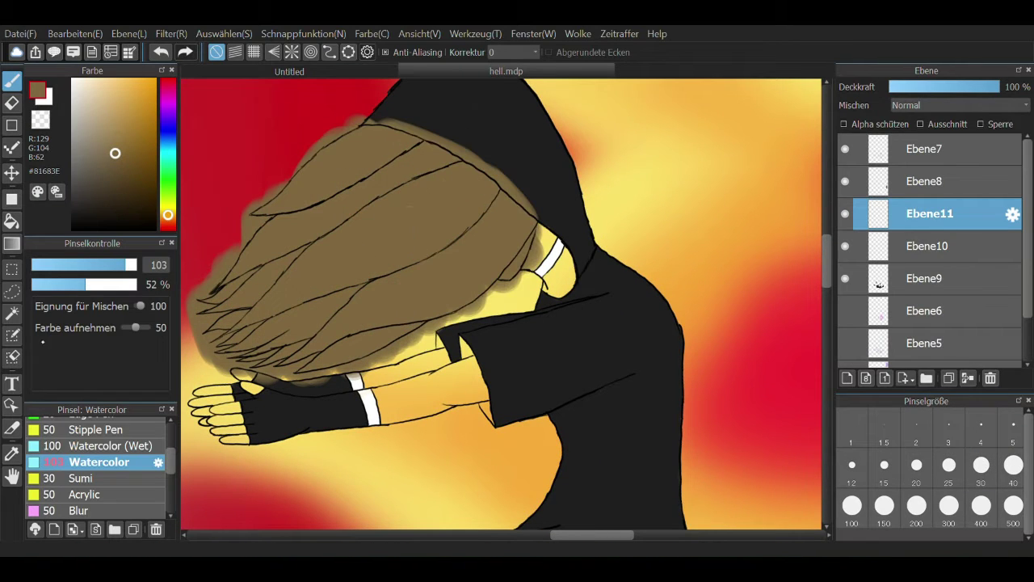
key("e")
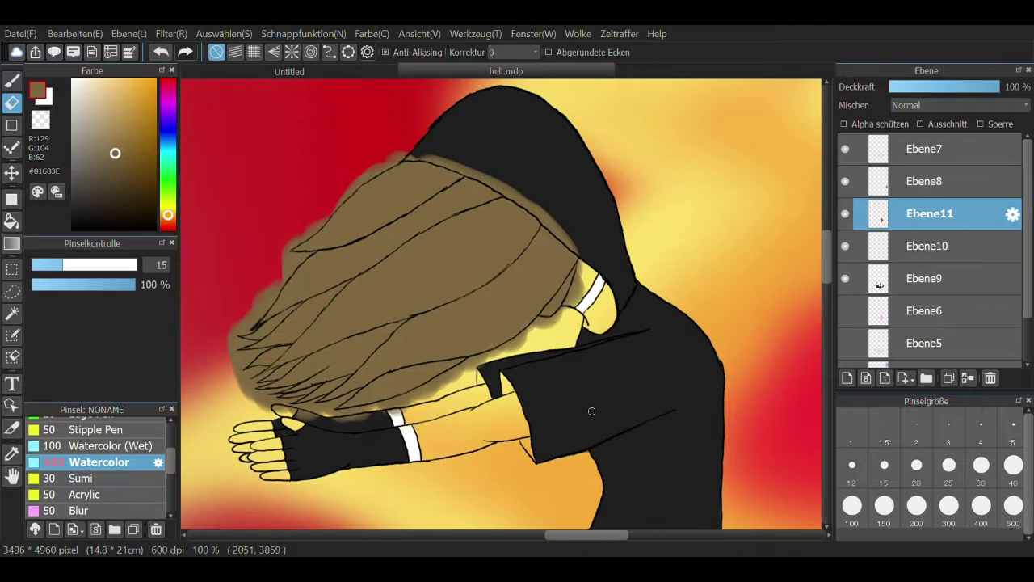
scroll(387, 242, "up", 2)
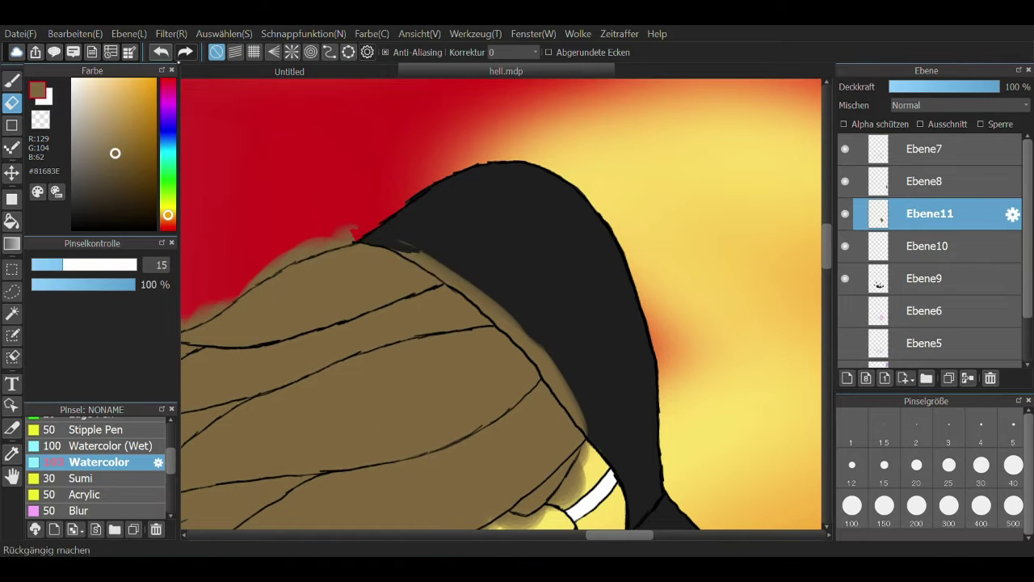
scroll(384, 254, "up", 2)
mouse_move(381, 259)
left_mouse_down()
mouse_move(398, 276)
mouse_move(436, 284)
mouse_move(400, 284)
mouse_move(505, 358)
mouse_move(531, 351)
mouse_move(425, 256)
mouse_move(457, 242)
mouse_move(459, 291)
mouse_move(543, 400)
mouse_move(517, 326)
left_mouse_up()
Erase the brown overspill below the hair, from the white band along the sleeve and forearm
scroll(543, 233, "down", 2)
scroll(480, 307, "down", 1)
mouse_move(457, 404)
left_mouse_down()
mouse_move(574, 319)
mouse_move(474, 423)
left_mouse_up()
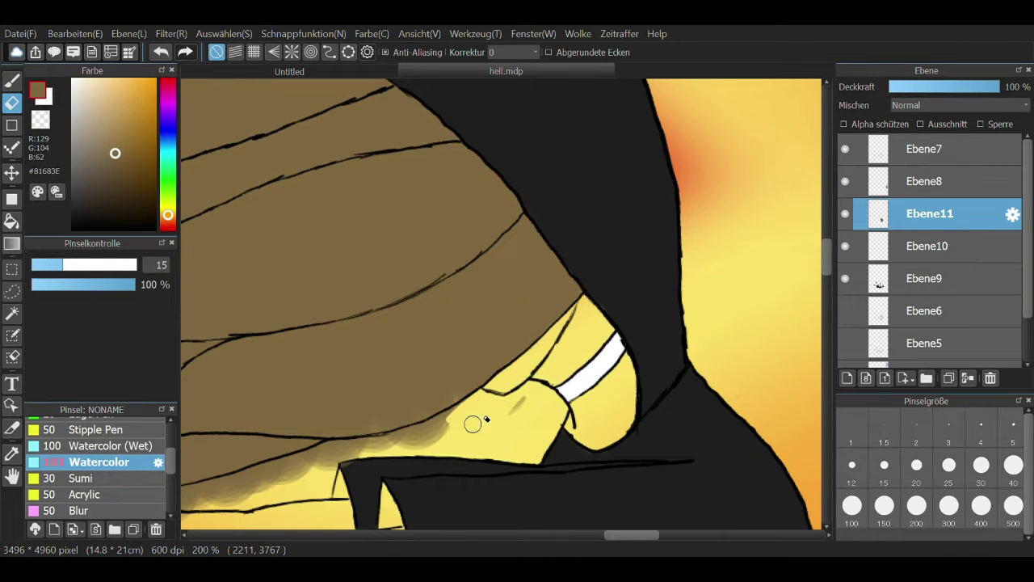
scroll(474, 423, "up", 1)
mouse_move(554, 260)
left_mouse_down()
mouse_move(468, 296)
mouse_move(475, 267)
mouse_move(686, 215)
mouse_move(788, 154)
left_mouse_up()
scroll(518, 308, "left", 3)
mouse_move(518, 308)
left_mouse_down()
mouse_move(635, 307)
mouse_move(564, 275)
mouse_move(599, 279)
left_mouse_up()
mouse_move(344, 292)
left_mouse_down()
mouse_move(307, 259)
mouse_move(528, 289)
left_mouse_up()
Erase the brown between the lower hair strands and the glove, including around the thumb
scroll(528, 289, "left", 3)
scroll(517, 308, "up", 2)
left_click_drag(776, 251, 639, 315)
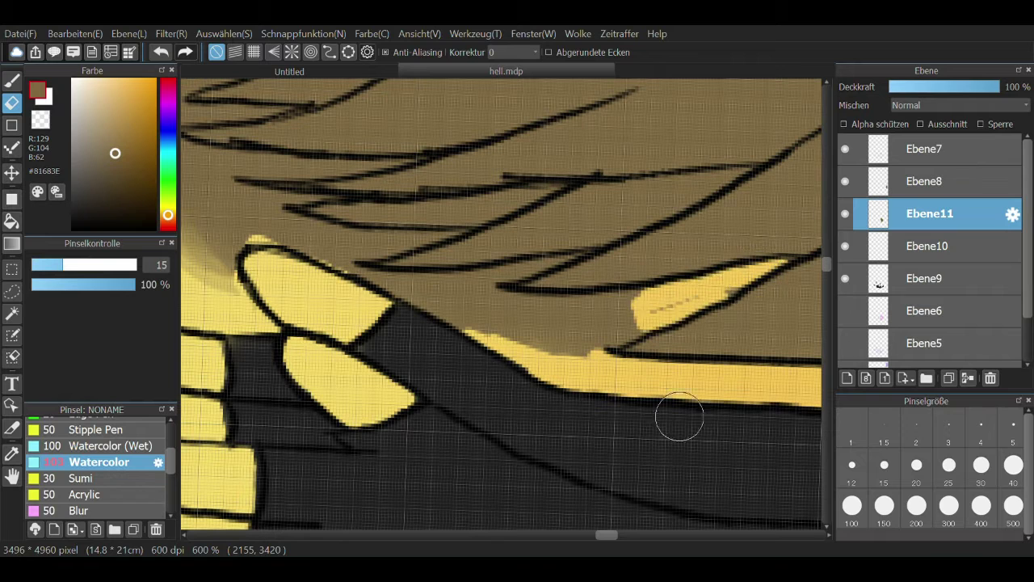
scroll(677, 415, "left", 3)
mouse_move(683, 343)
left_mouse_down()
mouse_move(550, 362)
mouse_move(595, 316)
left_mouse_up()
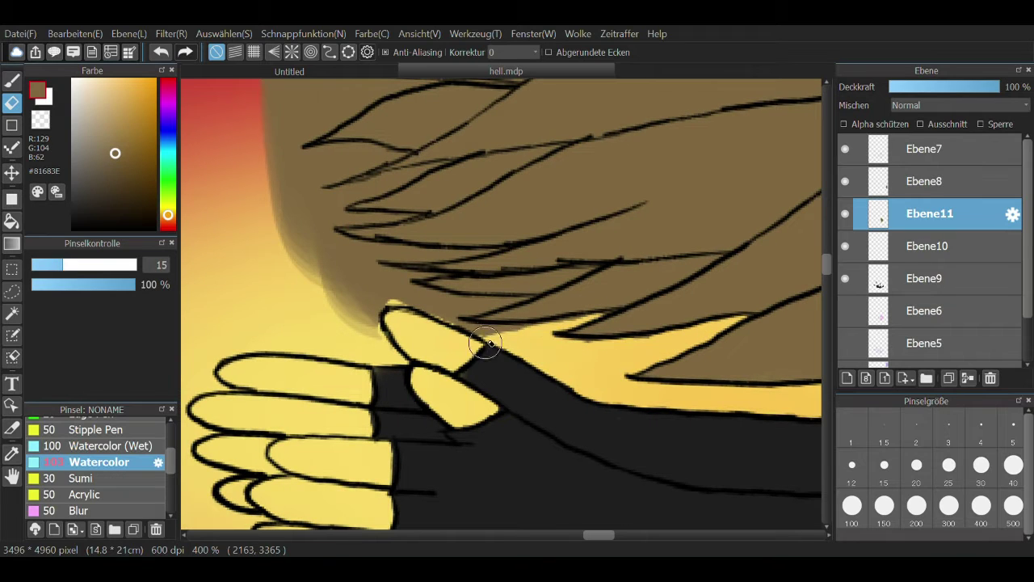
mouse_move(488, 344)
left_mouse_down()
mouse_move(355, 283)
mouse_move(369, 300)
mouse_move(381, 272)
left_mouse_up()
Erase the brown from the gaps between the pointed hair tips beside the fingers
scroll(501, 327, "up", 3)
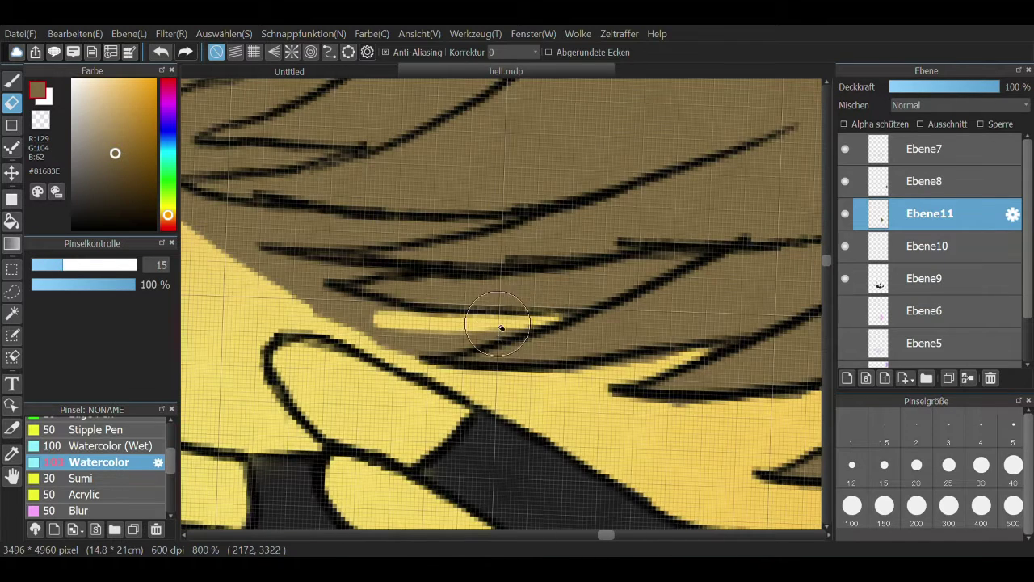
left_click_drag(501, 327, 380, 320)
scroll(485, 323, "down", 3)
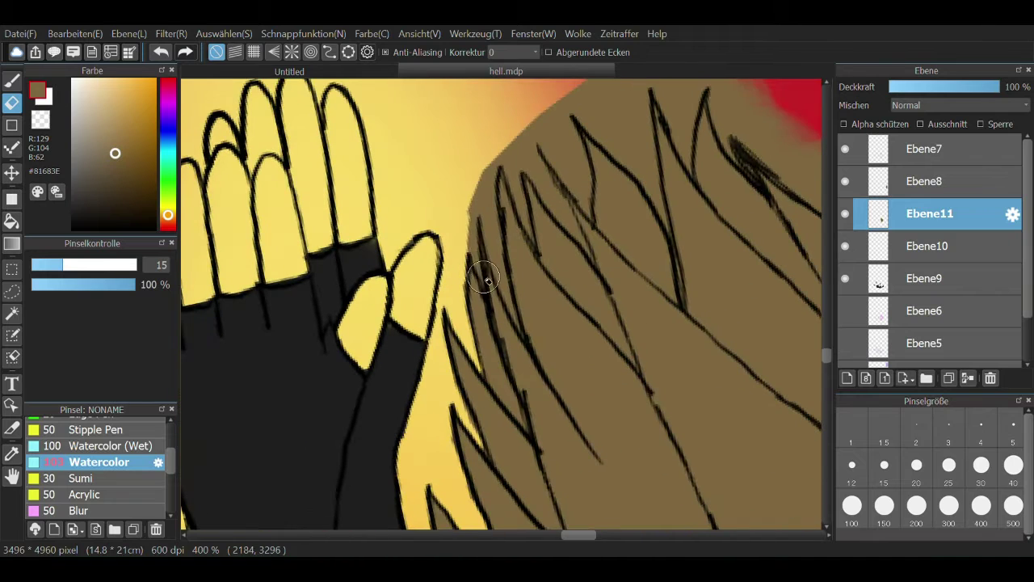
mouse_move(493, 280)
left_mouse_down()
mouse_move(485, 203)
mouse_move(515, 172)
left_mouse_up()
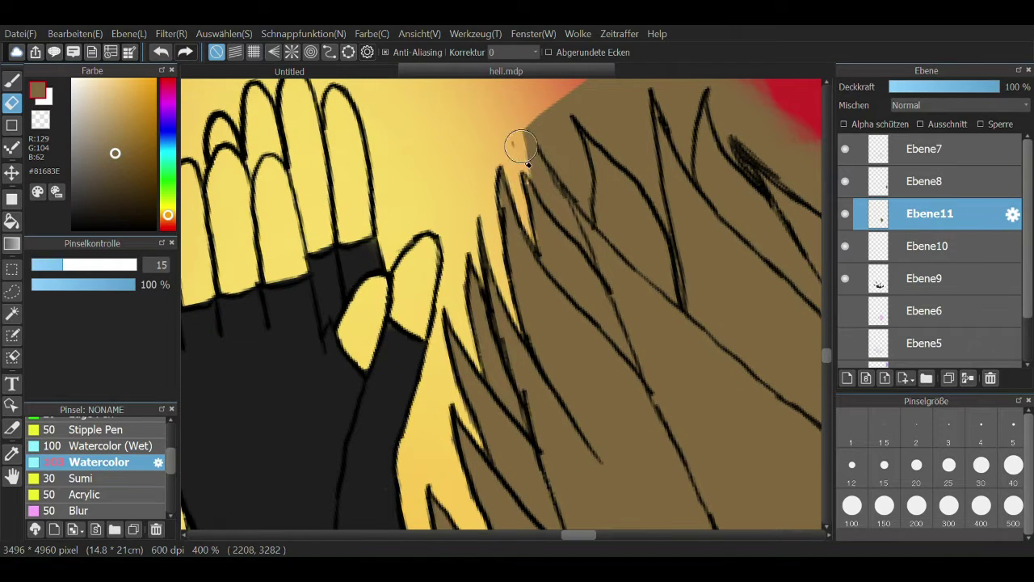
left_click_drag(517, 282, 495, 240)
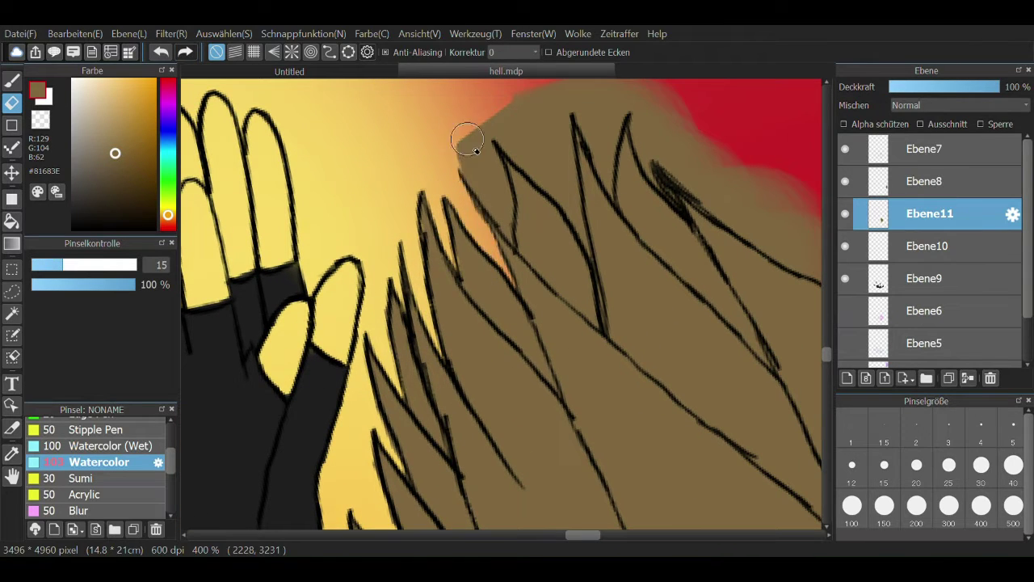
left_click_drag(477, 151, 501, 218)
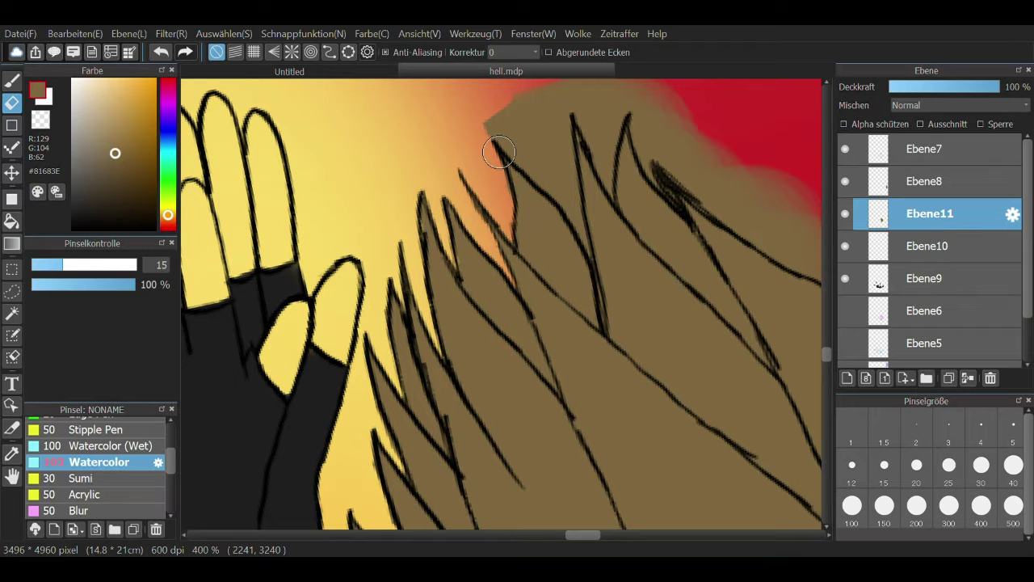
Erase the brown overspill above the hair, from the upper pointed tips along the outline to the hood
scroll(499, 152, "down", 1)
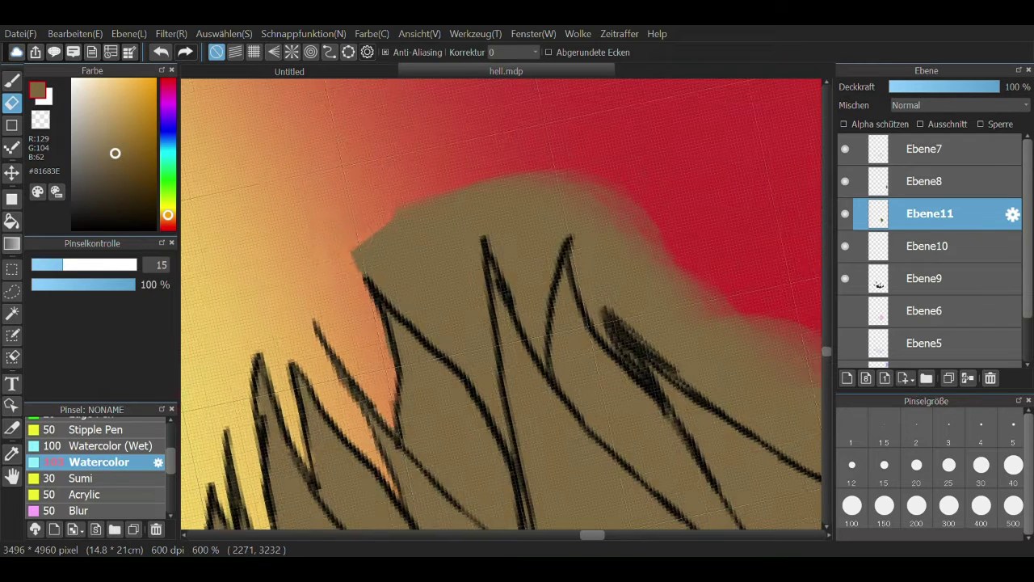
mouse_move(348, 242)
left_mouse_down()
mouse_move(369, 277)
mouse_move(416, 213)
left_mouse_up()
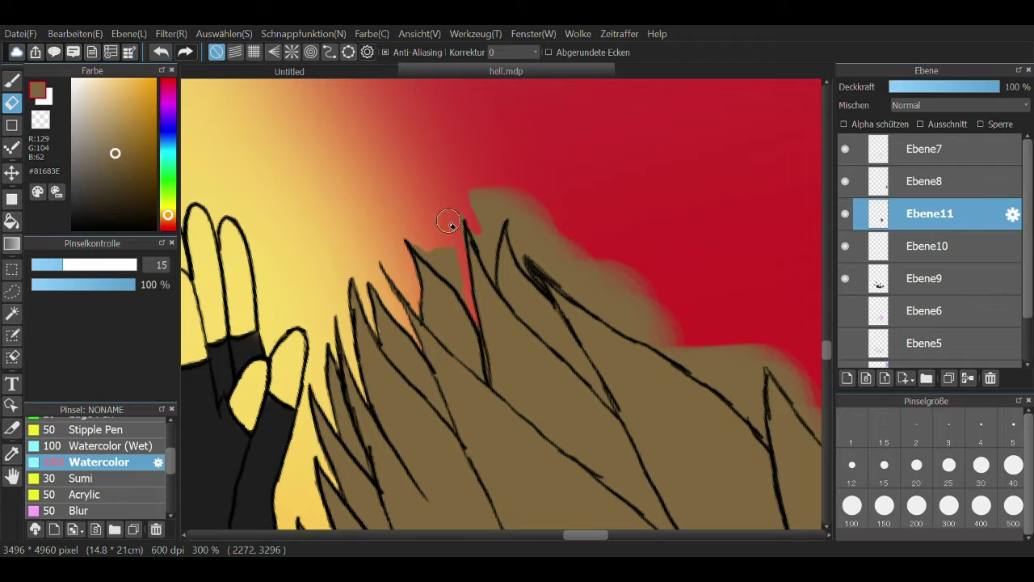
mouse_move(447, 248)
left_mouse_down()
mouse_move(421, 293)
mouse_move(508, 258)
mouse_move(526, 318)
mouse_move(499, 282)
mouse_move(391, 238)
left_mouse_up()
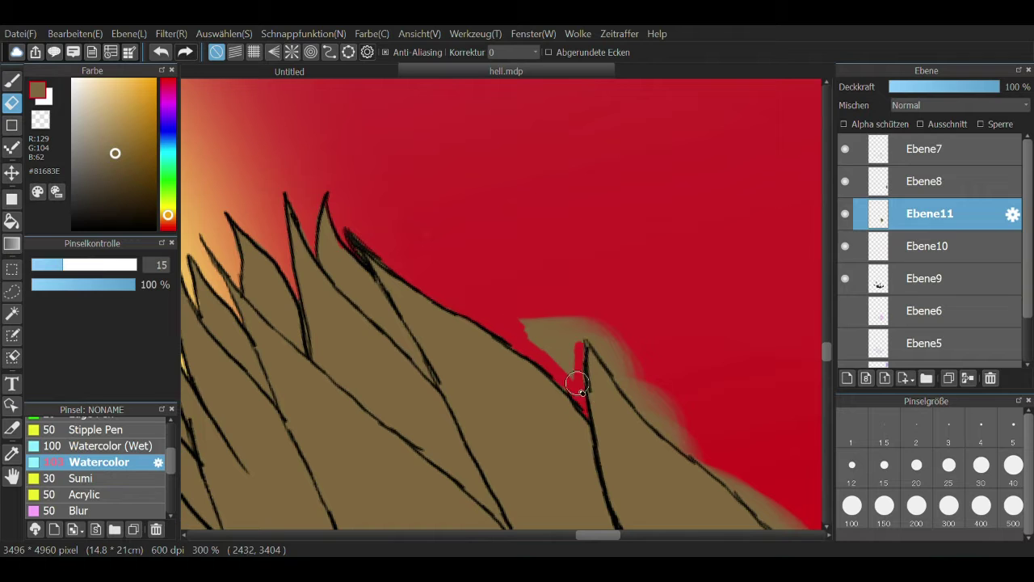
mouse_move(577, 383)
left_mouse_down()
mouse_move(606, 343)
mouse_move(629, 349)
left_mouse_up()
scroll(673, 401, "down", 2)
mouse_move(505, 311)
left_mouse_down()
mouse_move(598, 383)
mouse_move(715, 501)
left_mouse_up()
scroll(576, 317, "down", 3)
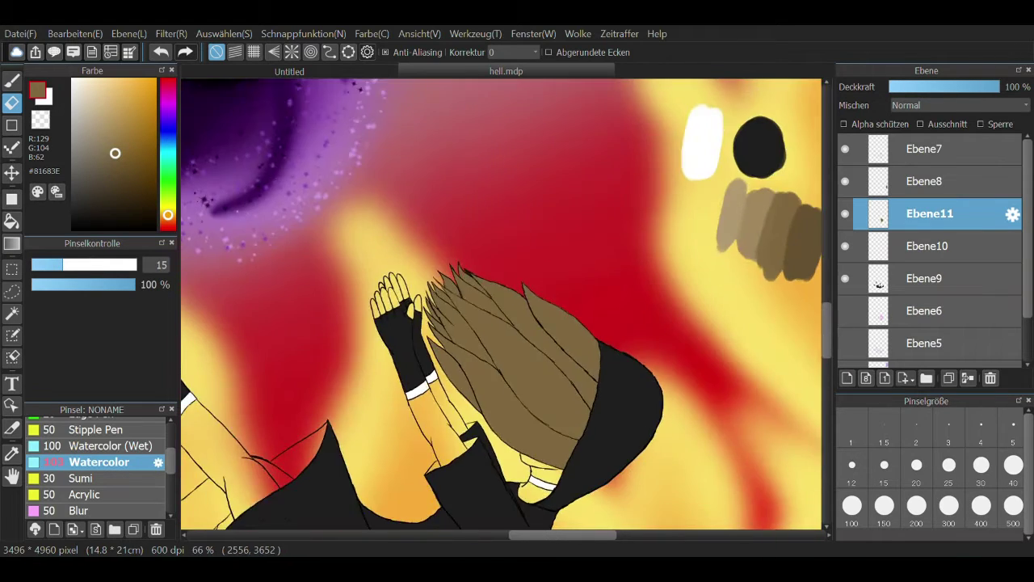
Select the brown hair area by colour and add a new layer above Ebene11 for its shading
left_click(13, 312)
left_click(492, 408)
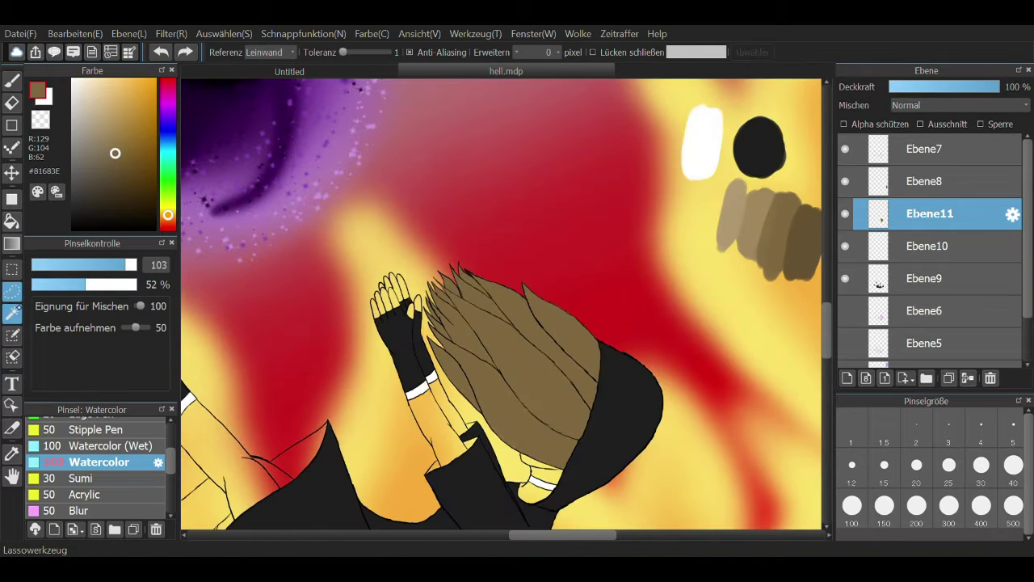
scroll(501, 304, "up", 2)
left_click(847, 378)
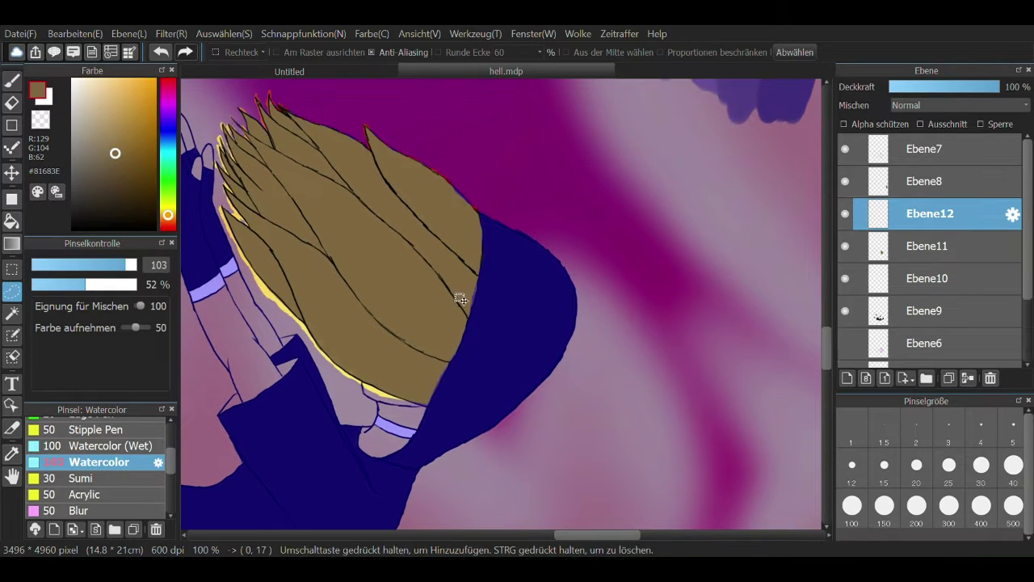
Airbrush dark brown (#675230) shading onto the hair's tips and the area beside the hood, at size 100 and 16 % opacity
scroll(501, 304, "down", 2)
key("i")
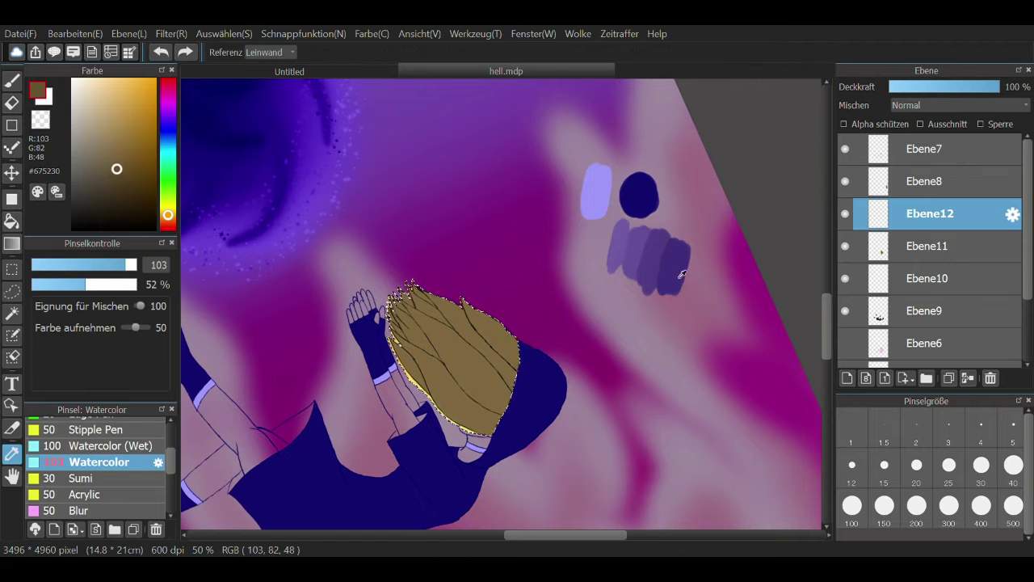
scroll(501, 304, "up", 1)
scroll(97, 468, "down", 2)
left_click(81, 428)
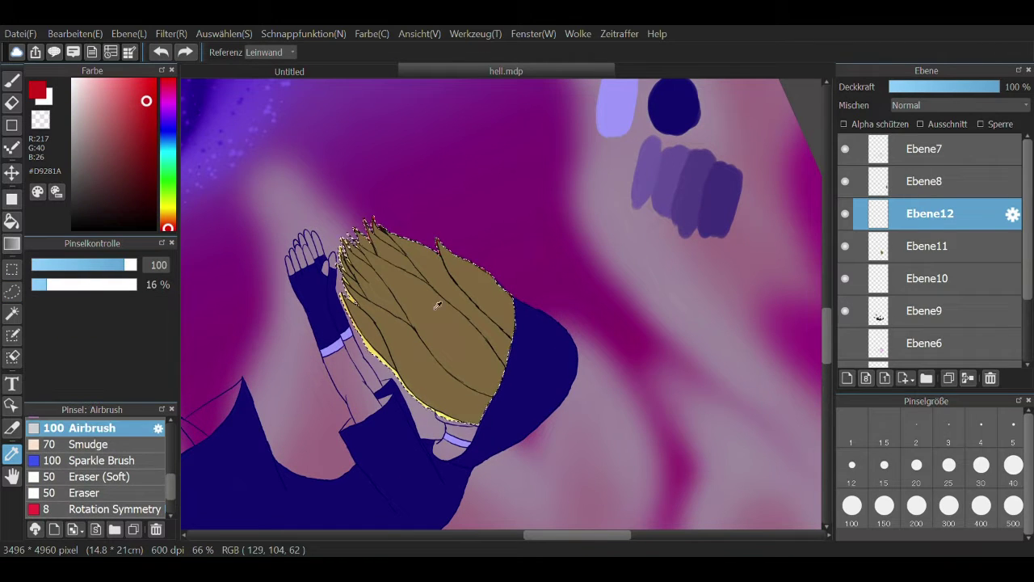
key("b")
left_click(434, 300, "alt")
key("b")
left_click_drag(676, 198, 655, 179)
mouse_move(473, 367)
left_mouse_down()
mouse_move(485, 296)
mouse_move(496, 293)
left_mouse_up()
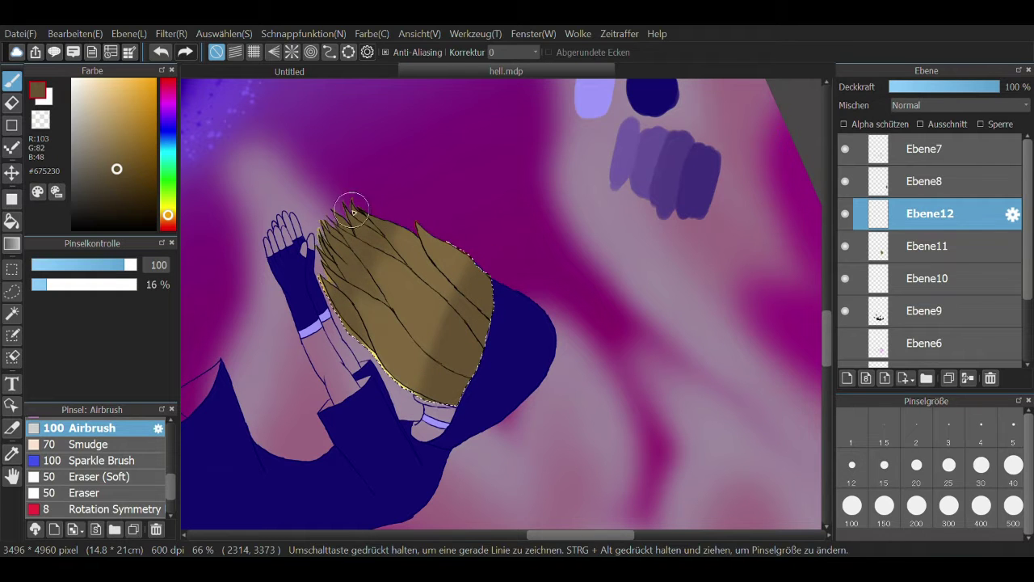
Airbrush light brown (#A3885D) highlights across the middle of the hair
left_click(441, 319, "alt")
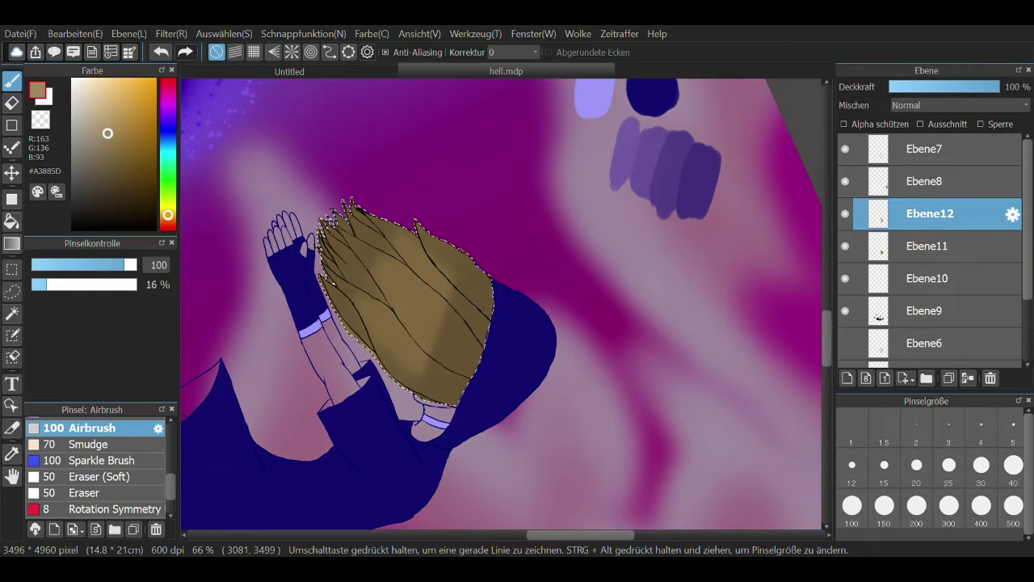
left_click_drag(400, 331, 446, 266)
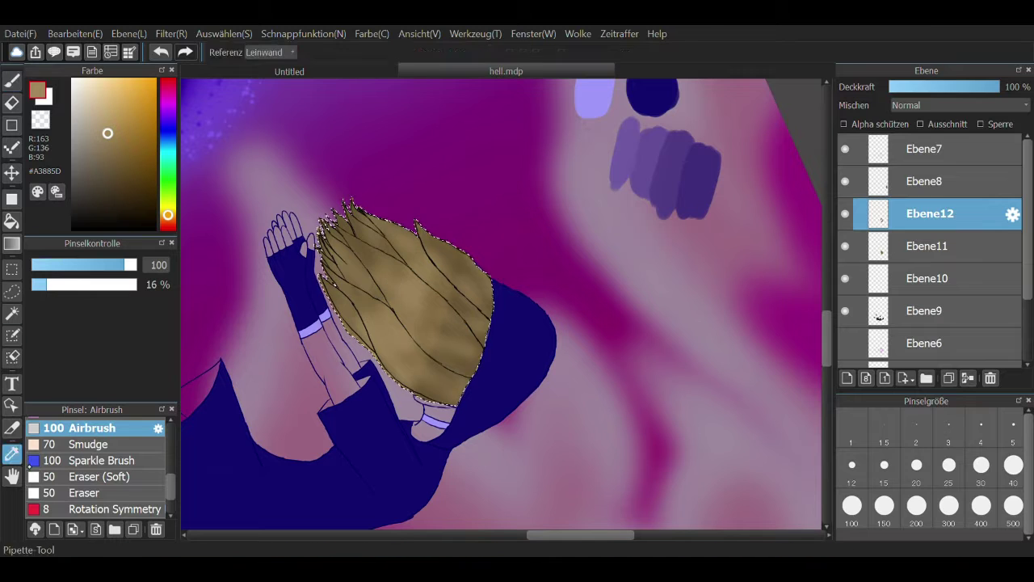
left_click(451, 313, "alt")
Darken the pointed hair tips beside the hand with airbrushed dark brown (#675230)
left_click(350, 231, "alt")
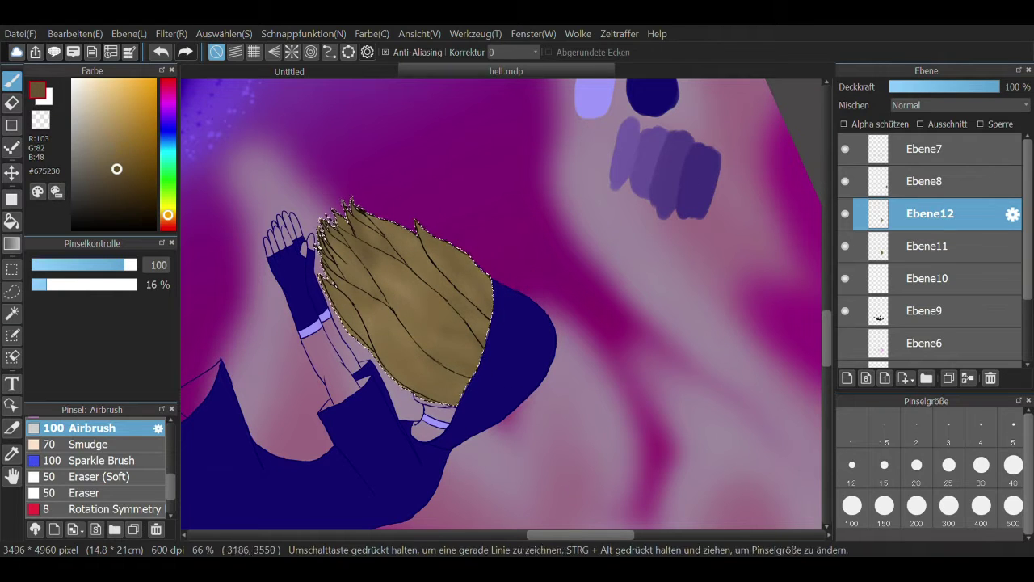
scroll(350, 224, "up", 3)
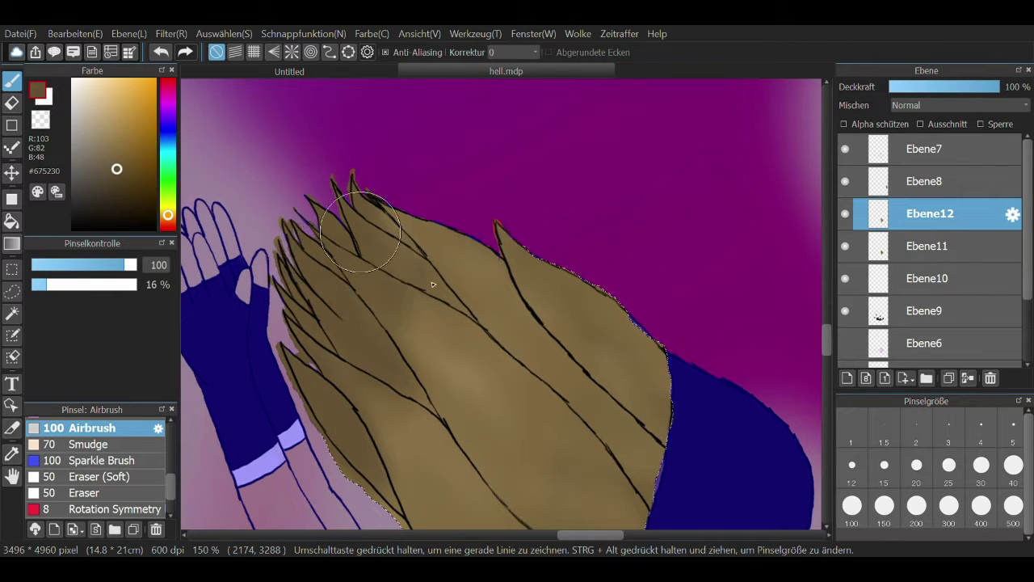
left_click(323, 379, "alt")
mouse_move(672, 500)
left_mouse_down()
mouse_move(568, 401)
mouse_move(554, 416)
mouse_move(347, 219)
mouse_move(388, 143)
mouse_move(355, 114)
left_mouse_up()
Blend the hair strands beside the hood with sampled browns (#7E6741 and #675230)
left_click(569, 402, "alt")
scroll(554, 415, "down", 2)
left_click(467, 435, "alt")
left_click_drag(638, 423, 530, 396)
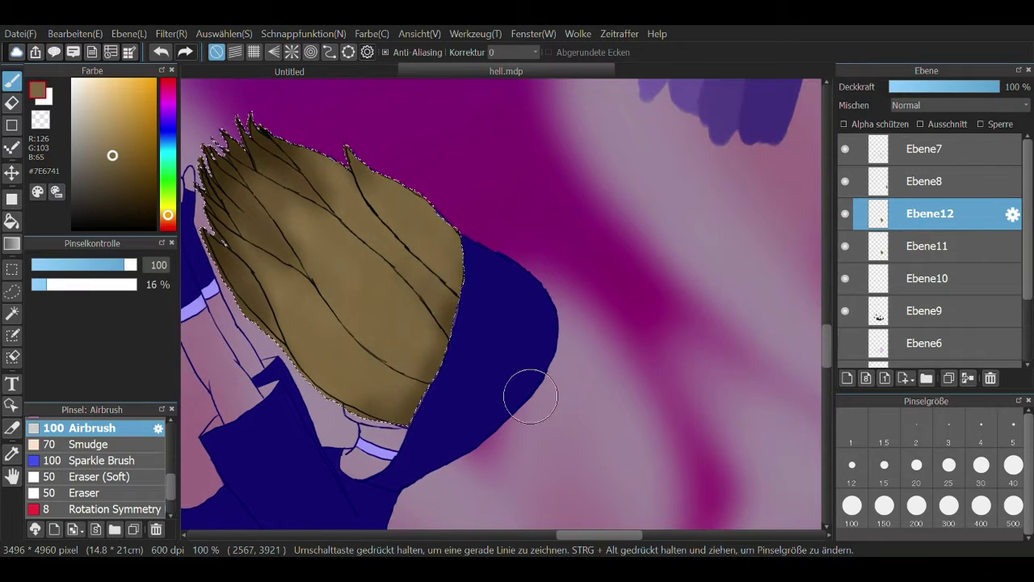
scroll(530, 396, "down", 1)
left_click(424, 267, "alt")
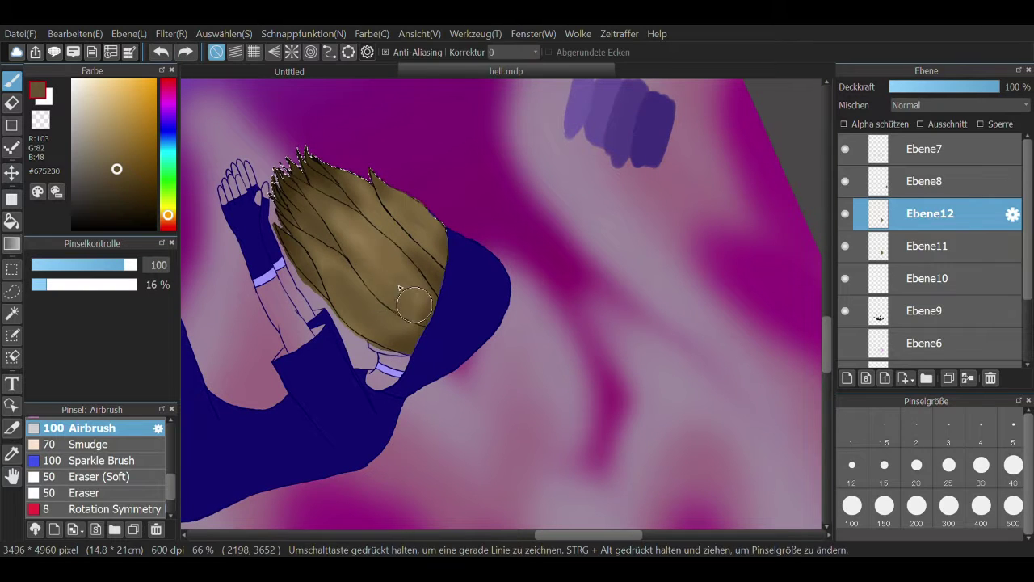
Smooth the hair shading with the Blur brush at size 380
scroll(97, 469, "up", 2)
left_click(80, 488)
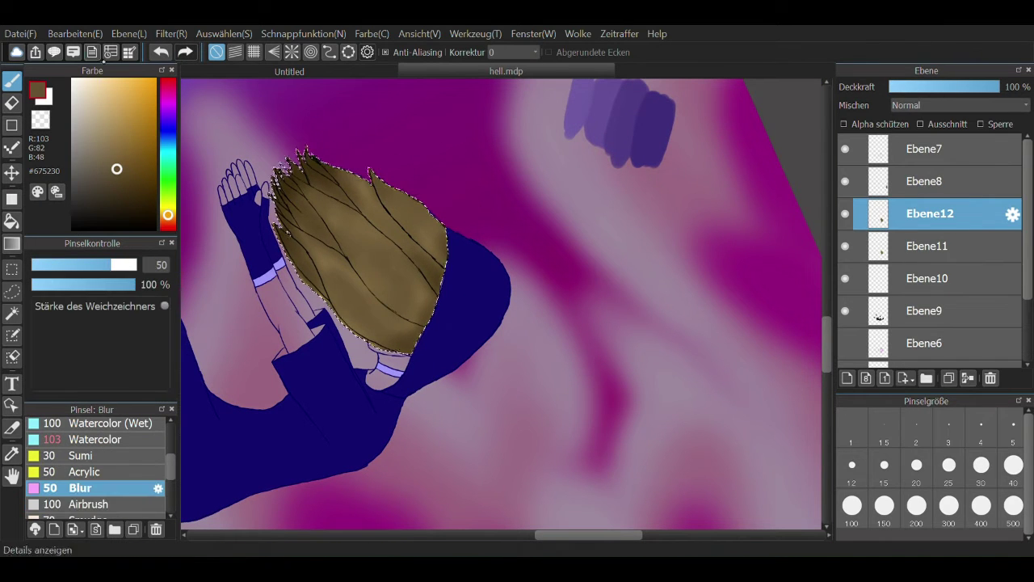
key("ctrl+d")
left_click_drag(415, 255, 442, 253)
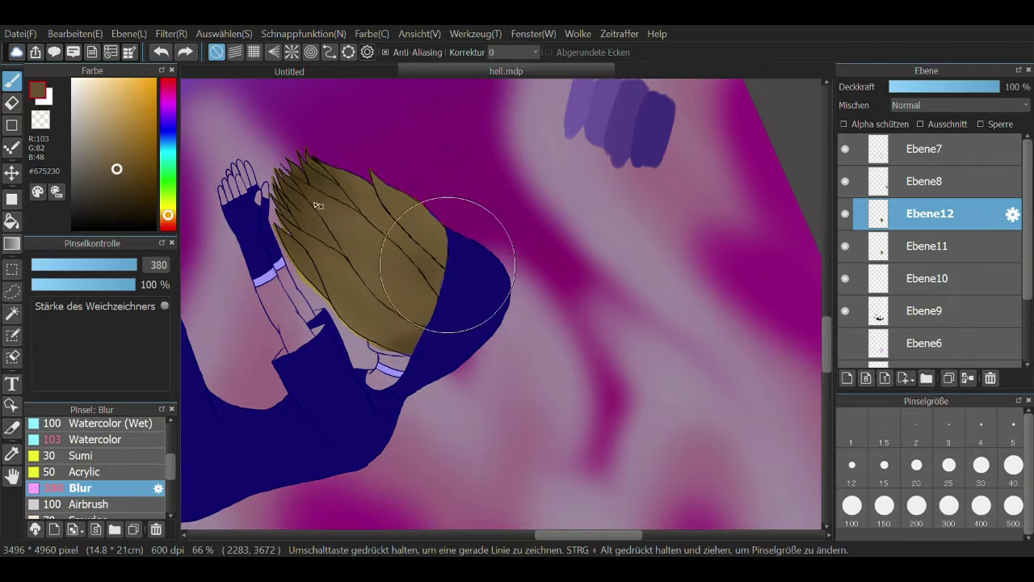
scroll(447, 356, "up", 2)
Paint light brown (#B3996E) Watercolor highlights through the middle of the hair and soften them with the Blur brush
left_click(94, 439)
key("ctrl+z")
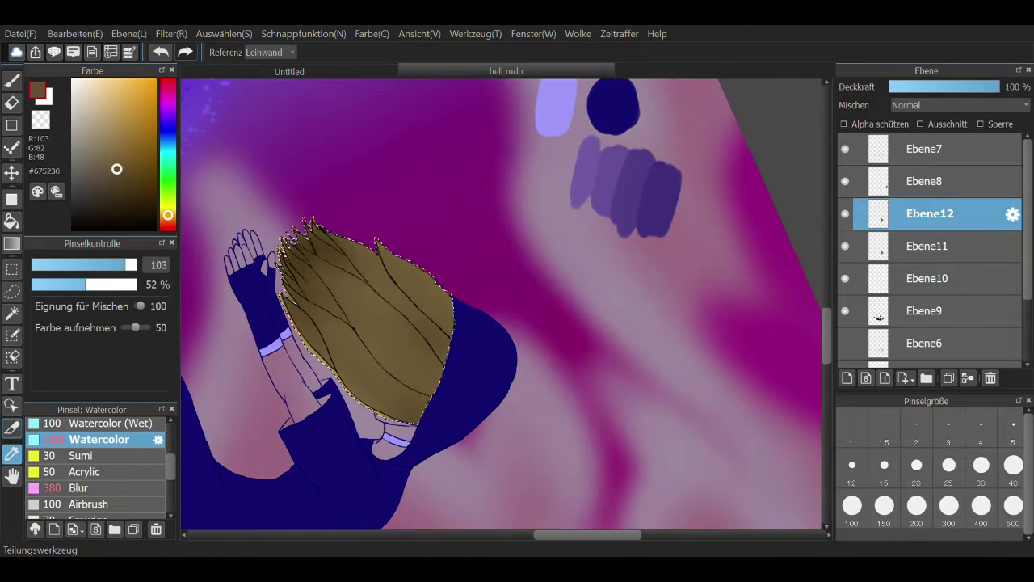
mouse_move(421, 361)
left_mouse_down()
mouse_move(348, 291)
mouse_move(418, 269)
mouse_move(420, 301)
mouse_move(388, 324)
mouse_move(428, 347)
mouse_move(341, 380)
left_mouse_up()
left_click(80, 487)
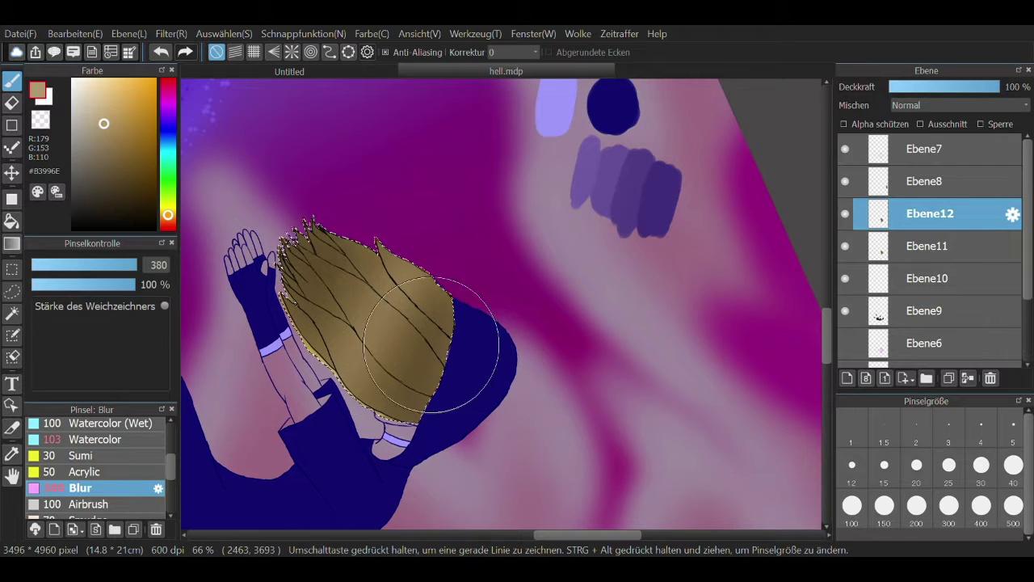
Shade the hair tips and the edge along the hood in very dark brown (#2C1F0B) with the Watercolor brush
left_click(94, 439)
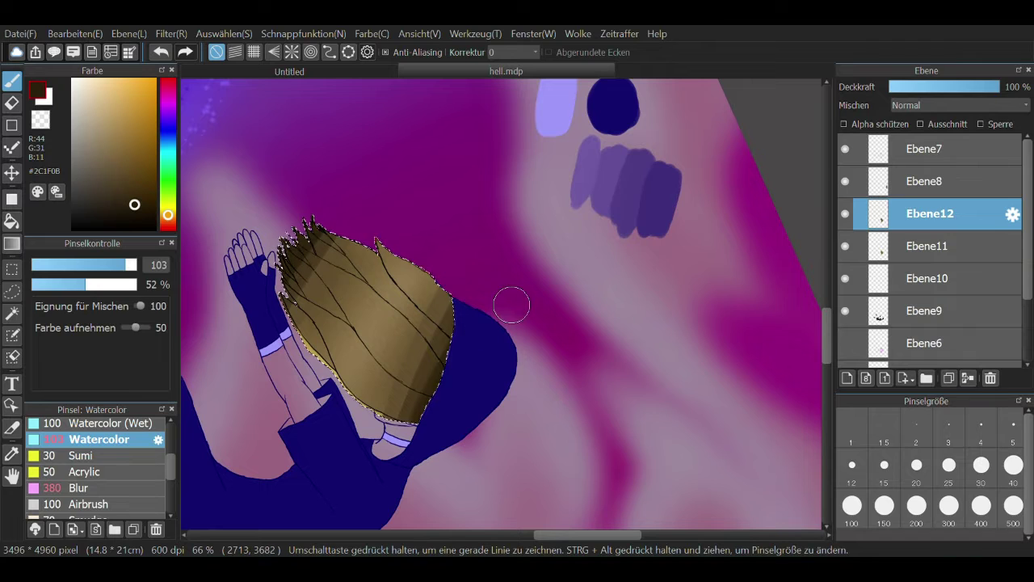
key("b")
key("b")
scroll(421, 177, "up", 4)
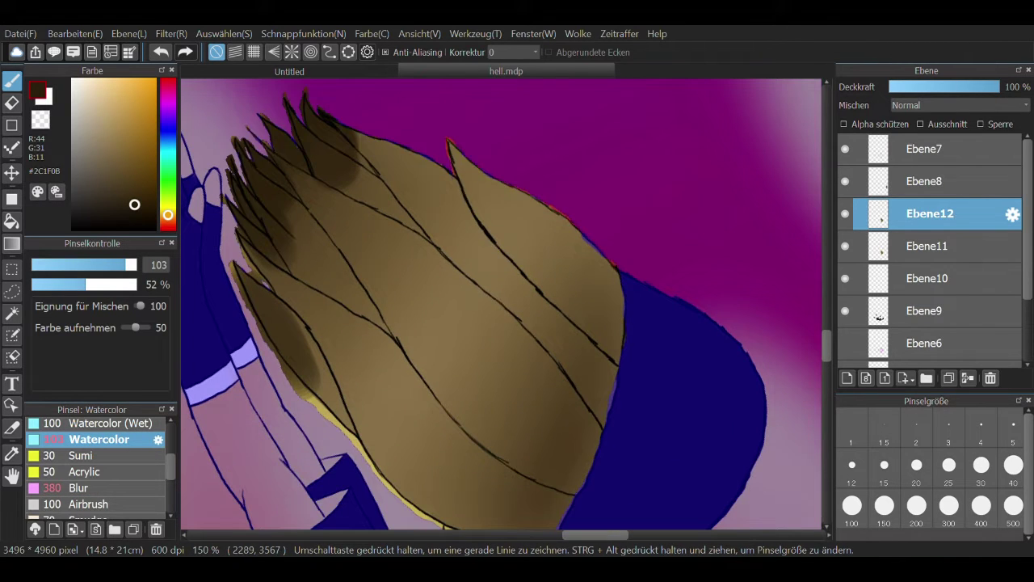
mouse_move(557, 186)
left_mouse_down()
mouse_move(493, 226)
mouse_move(339, 161)
mouse_move(242, 162)
mouse_move(315, 219)
mouse_move(555, 219)
mouse_move(450, 347)
mouse_move(501, 242)
mouse_move(462, 415)
mouse_move(462, 346)
mouse_move(511, 457)
mouse_move(416, 207)
mouse_move(373, 385)
left_mouse_up()
Darken the hair's lower edge with #2E220D and paint mid brown (#81683E) over the central strands
left_click(450, 346, "alt")
scroll(501, 242, "down", 4)
key("b")
key("b")
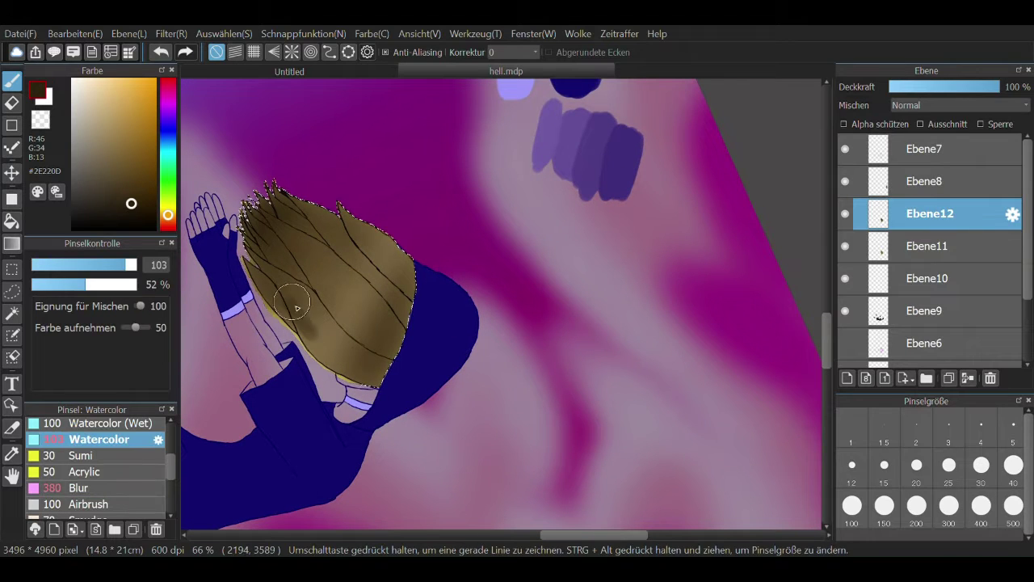
left_click(348, 266, "alt")
mouse_move(348, 267)
left_mouse_down()
mouse_move(404, 213)
mouse_move(340, 339)
left_mouse_up()
key("ctrl+d")
left_click(345, 234, "alt")
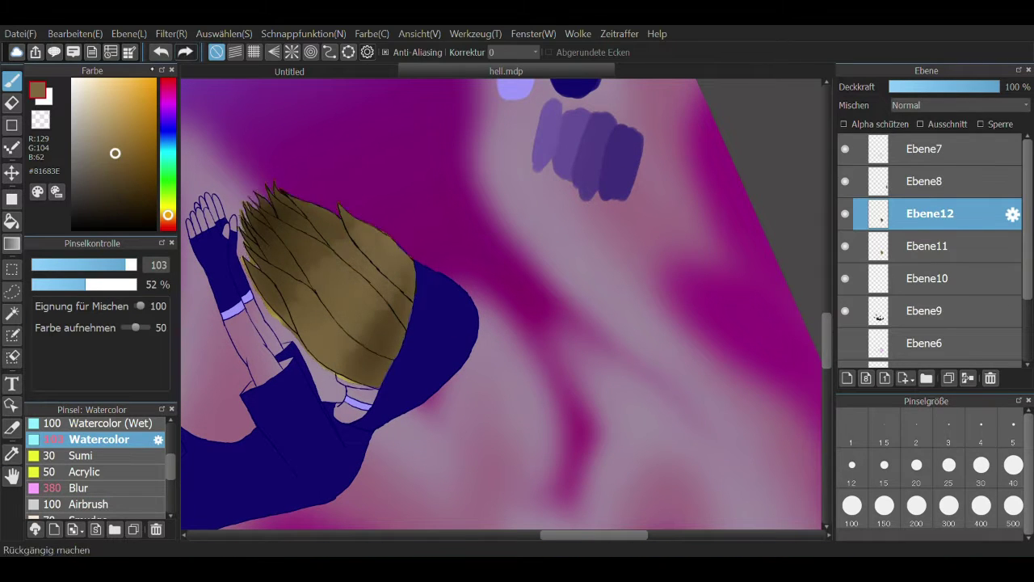
Cover the hair with dark brown (#675230) and smooth it with the Blur brush at size 380
key("w")
left_click(346, 235)
key("b")
left_click(105, 488)
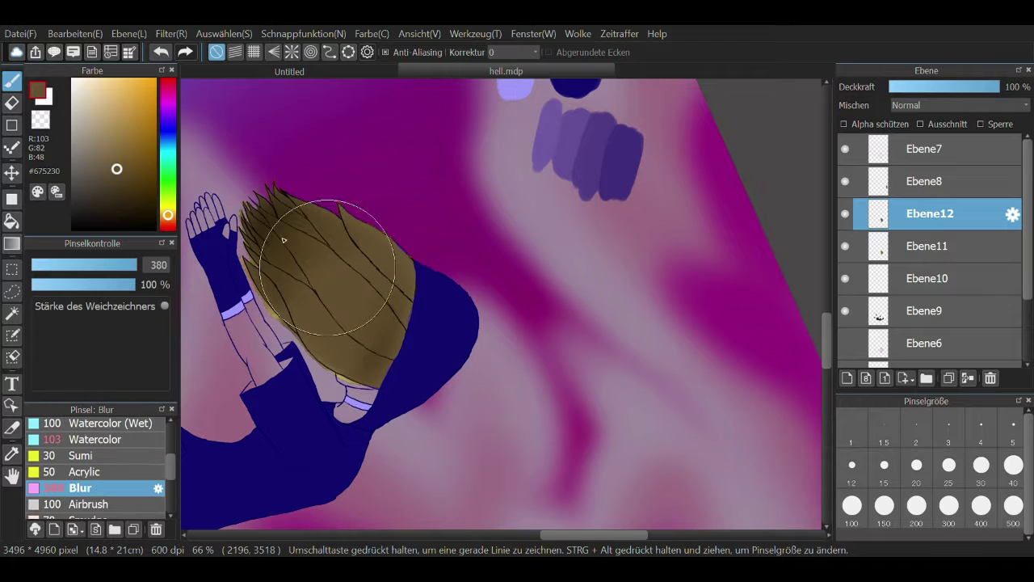
Compare the hair shading through undo and redo, keep the smoothed version, and clear the hair selection
left_click(12, 356)
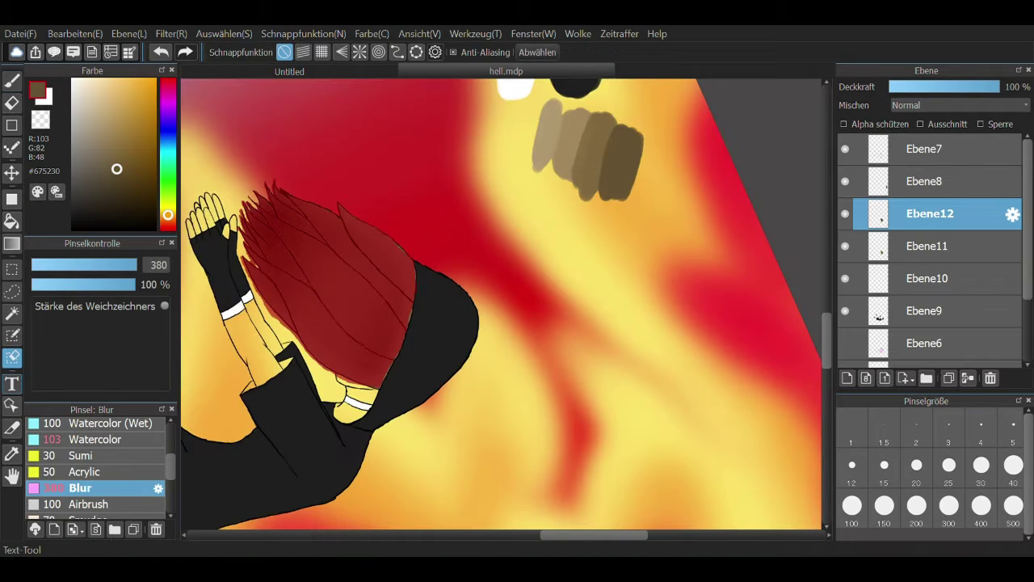
left_click_drag(372, 275, 283, 198)
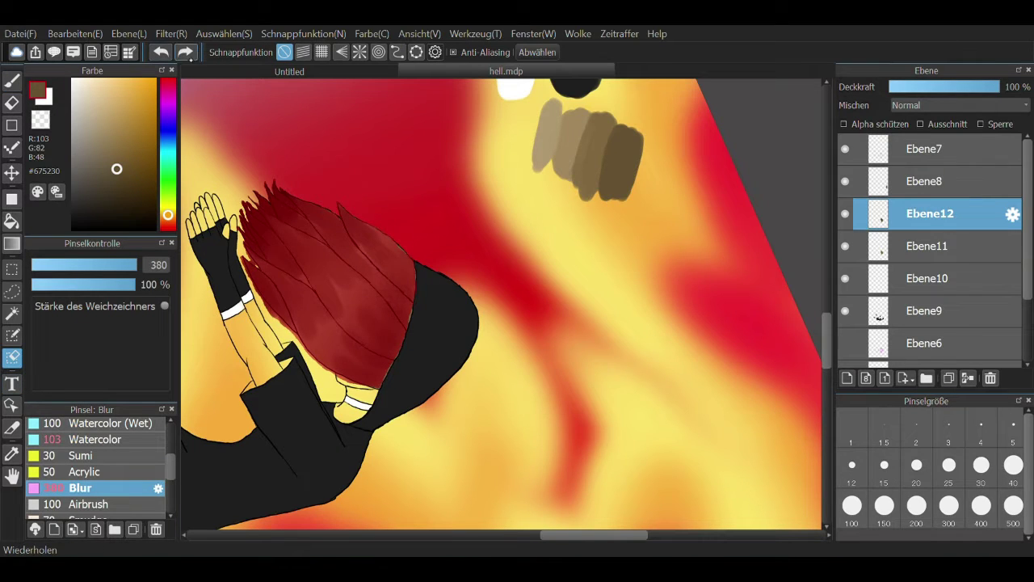
left_click(184, 52)
scroll(456, 261, "up", 2)
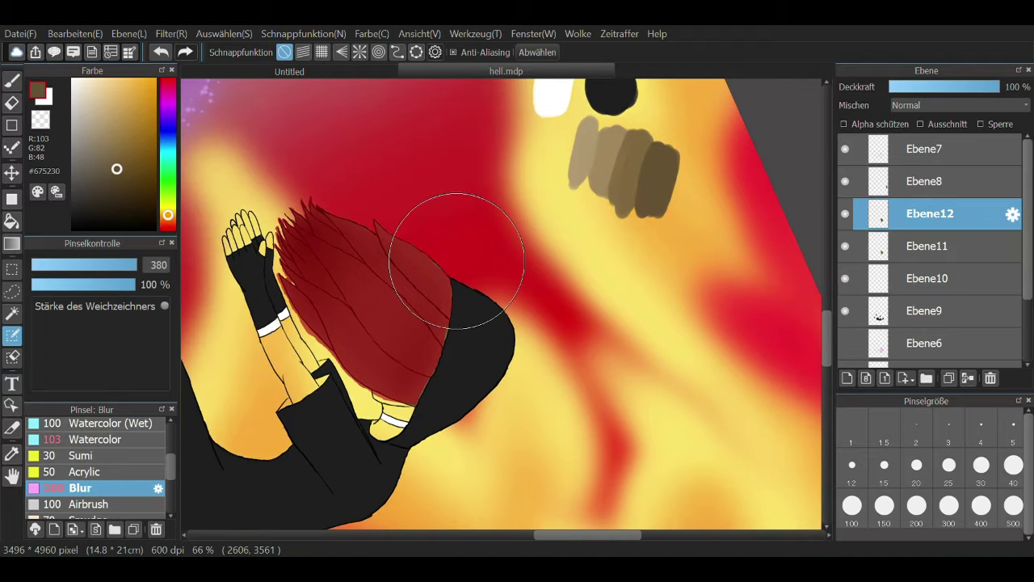
scroll(457, 260, "down", 1)
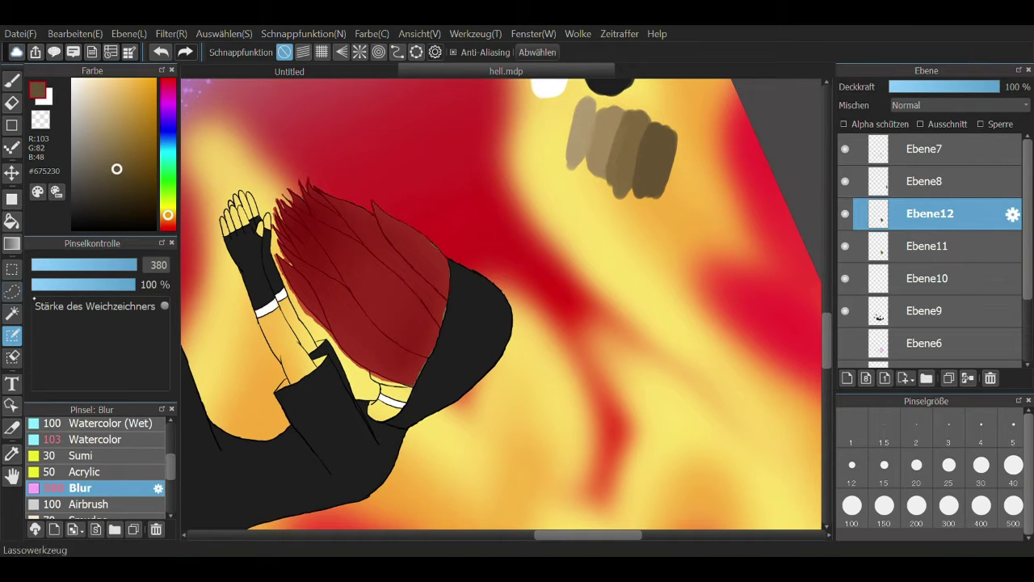
left_click(11, 356)
scroll(485, 331, "up", 2)
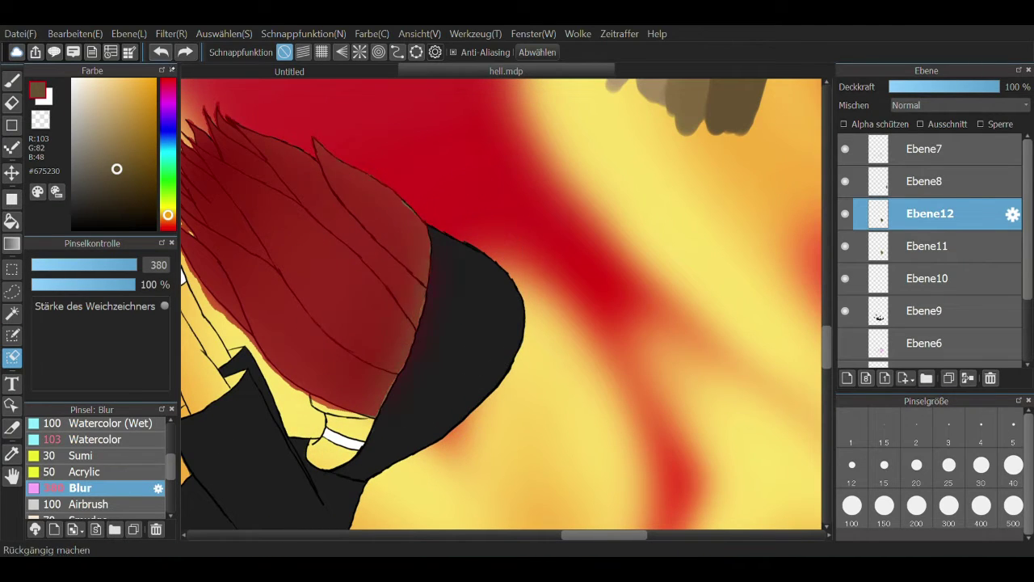
left_click(185, 52)
left_click(161, 52)
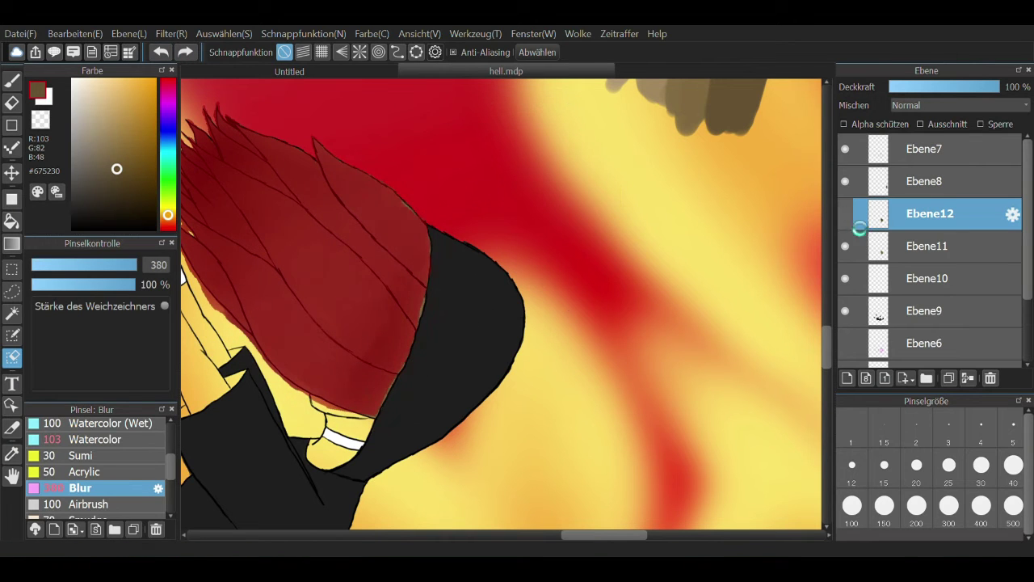
scroll(501, 303, "down", 2)
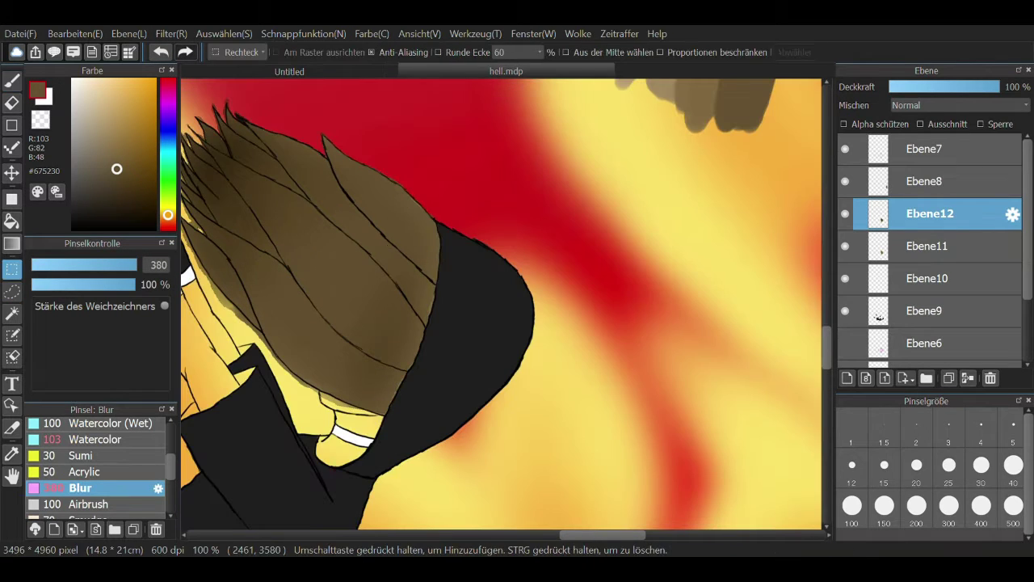
Erase the brown shading that spills past the outlines of the hair tips with a size 15 eraser
scroll(501, 303, "up", 2)
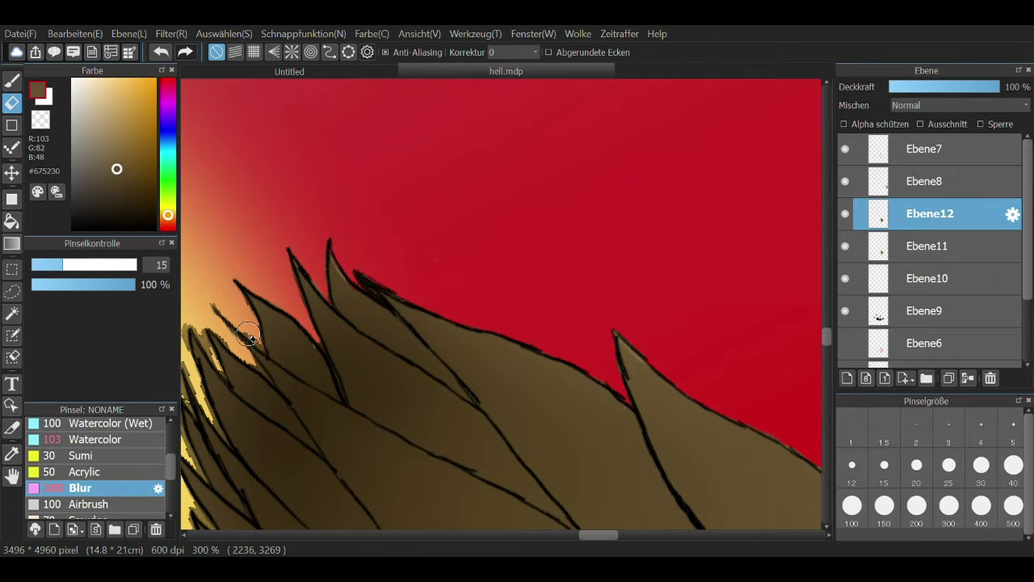
scroll(248, 338, "down", 1)
scroll(248, 338, "left", 2)
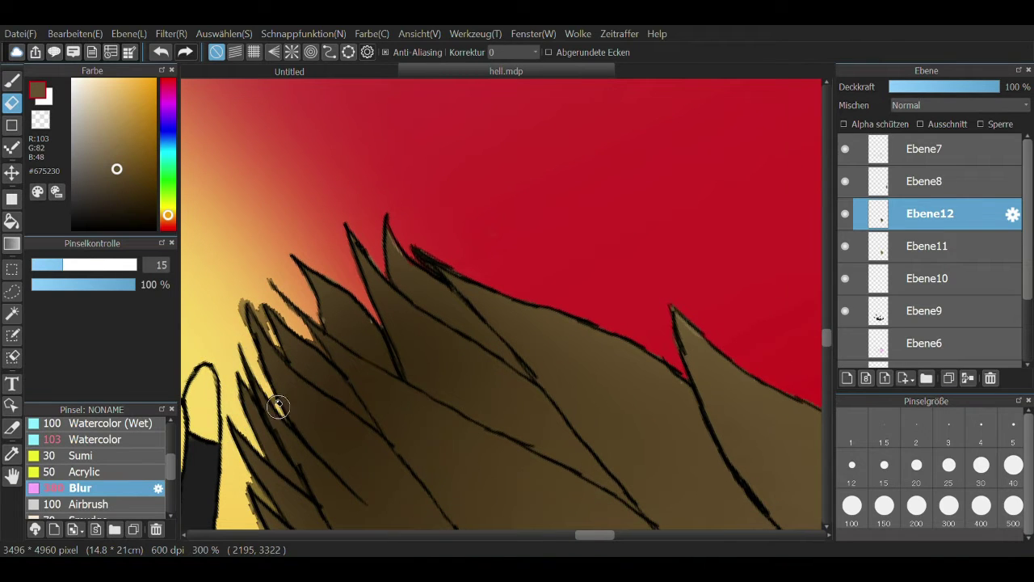
scroll(245, 245, "down", 2)
scroll(244, 245, "left", 1)
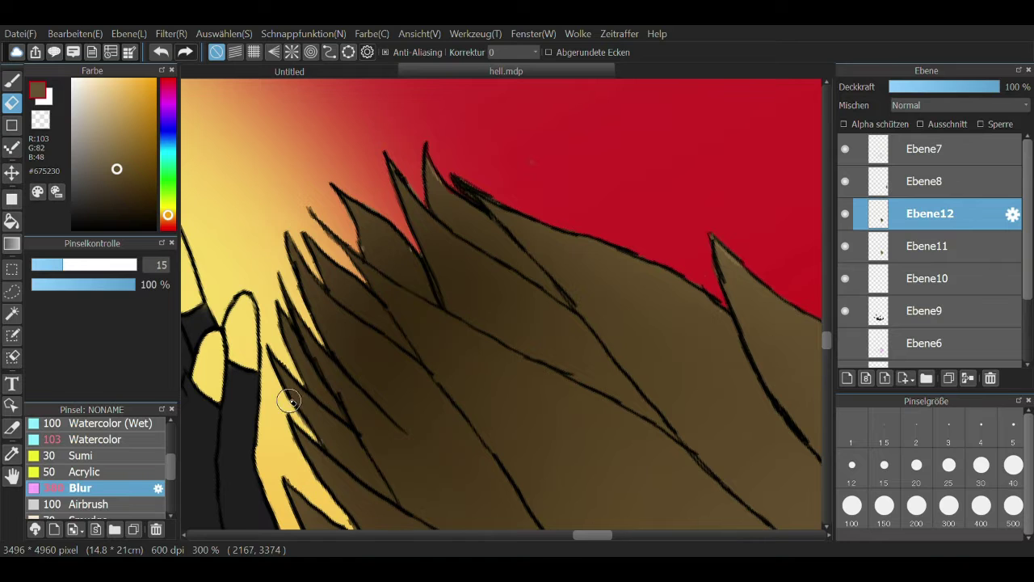
scroll(289, 401, "down", 2)
scroll(635, 505, "up", 4)
scroll(326, 236, "right", 2)
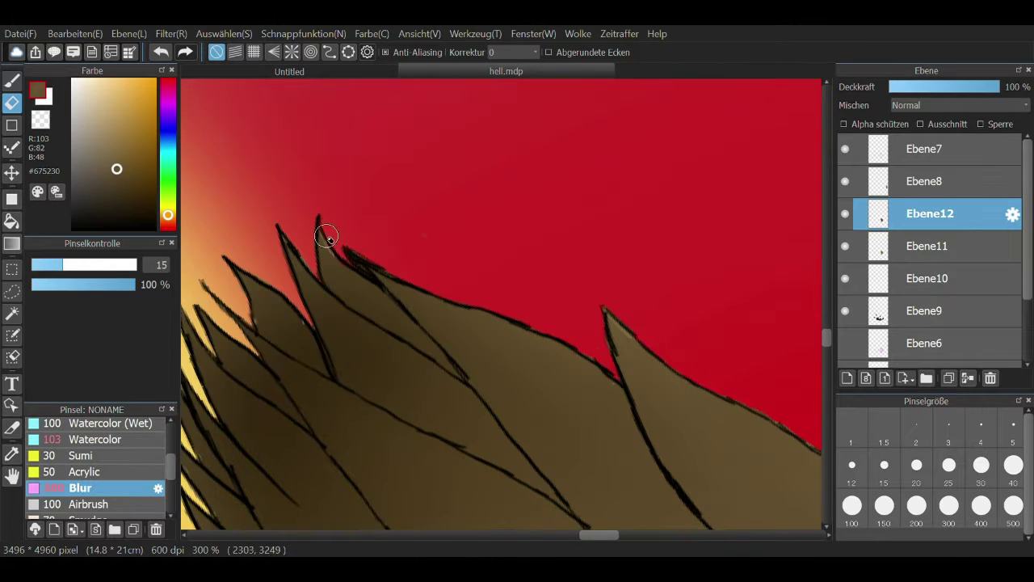
Add a new layer between Ebene10 and Ebene9 and set the Watercolor brush to near-black #0C0C0C
key("b")
scroll(467, 109, "down", 5)
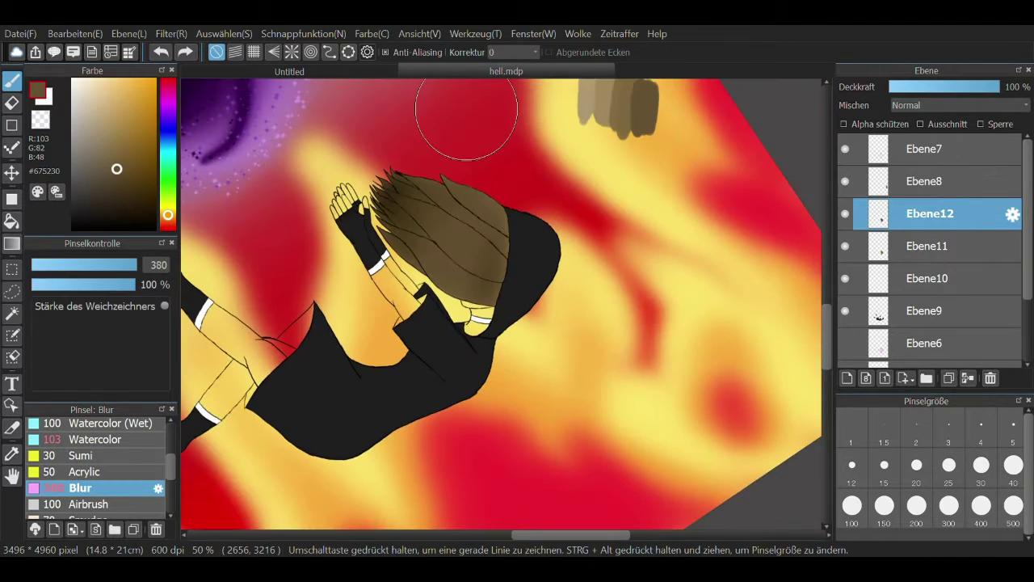
left_click(847, 377)
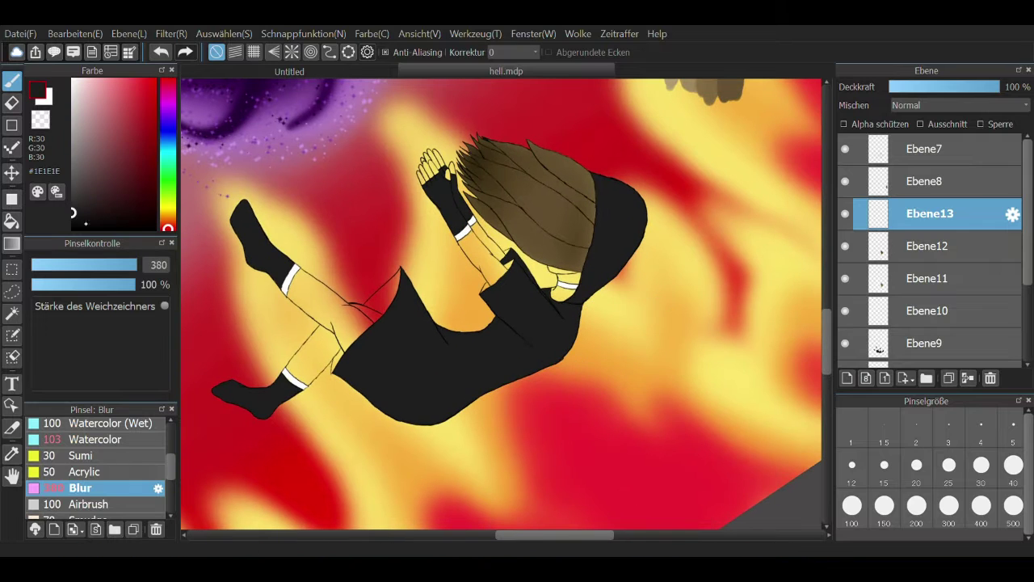
key("b")
left_click(72, 223)
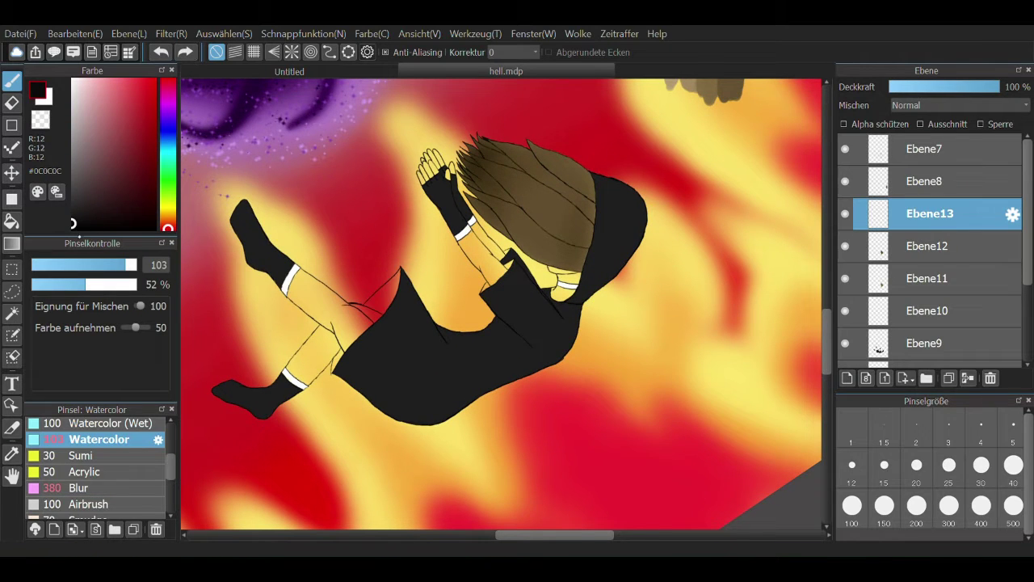
scroll(369, 161, "up", 3)
left_click_drag(930, 213, 930, 299)
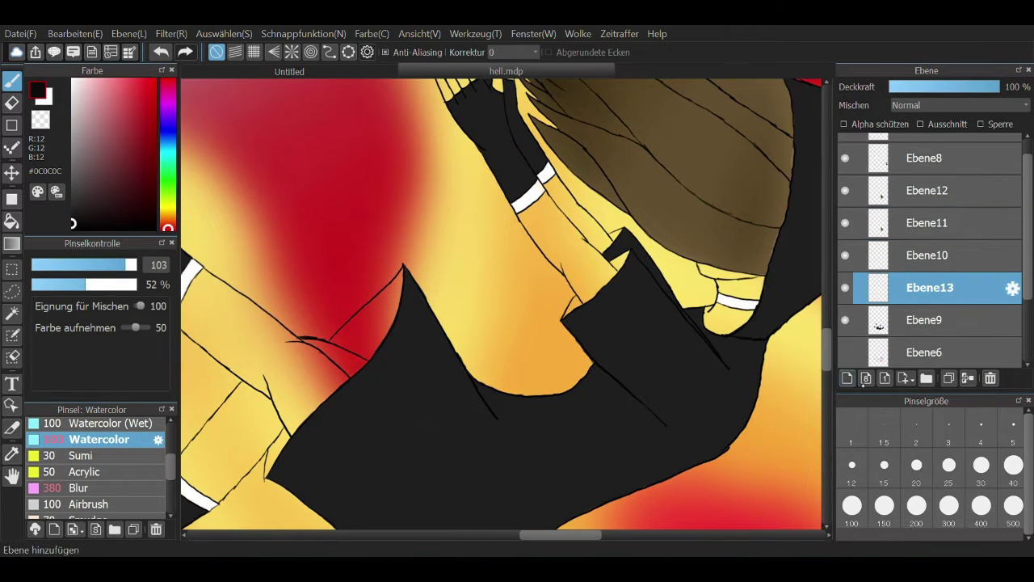
Paint #0C0C0C shadows inside both ends of the garment's lower hem and in the sleeve opening
mouse_move(400, 283)
left_mouse_down()
mouse_move(354, 368)
mouse_move(406, 267)
left_mouse_up()
left_click_drag(295, 414, 261, 475)
left_click_drag(557, 323, 618, 228)
Erase the dark shadow paint outside the line art around the lower hem openings with the size 15 eraser
key("e")
scroll(618, 228, "down", 1)
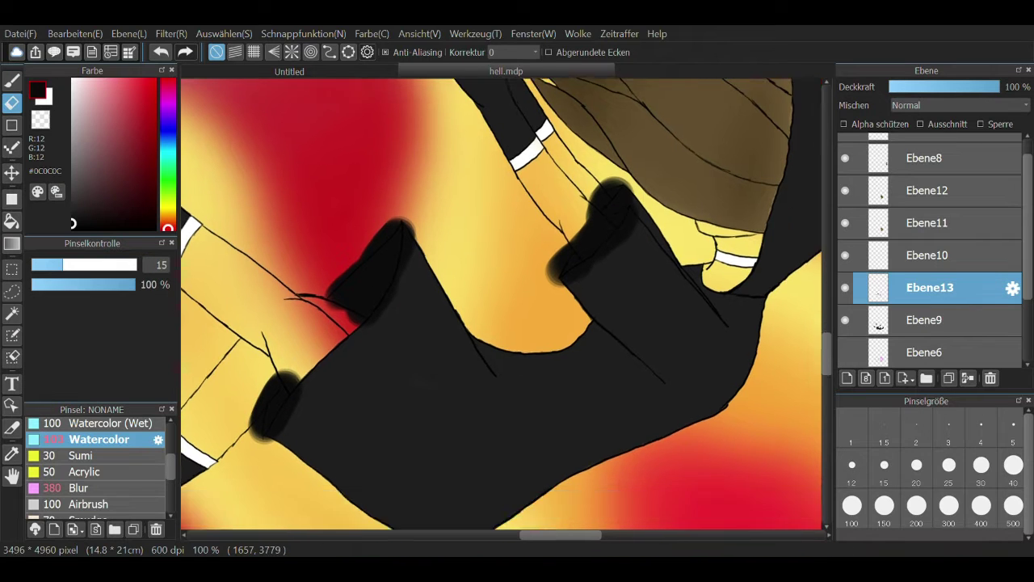
scroll(372, 332, "up", 2)
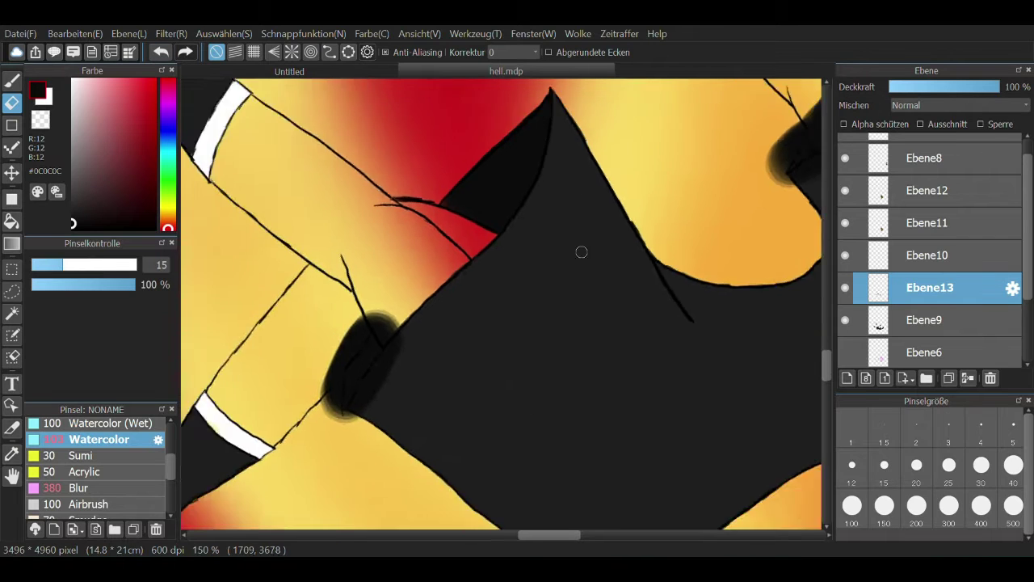
left_click_drag(348, 356, 411, 277)
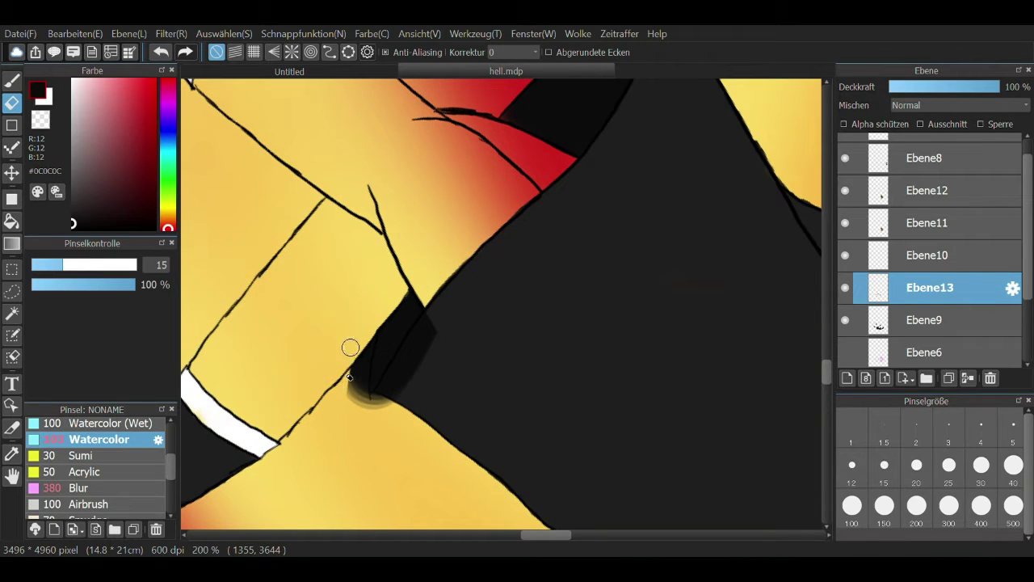
mouse_move(431, 218)
left_mouse_down()
mouse_move(462, 351)
mouse_move(414, 248)
left_mouse_up()
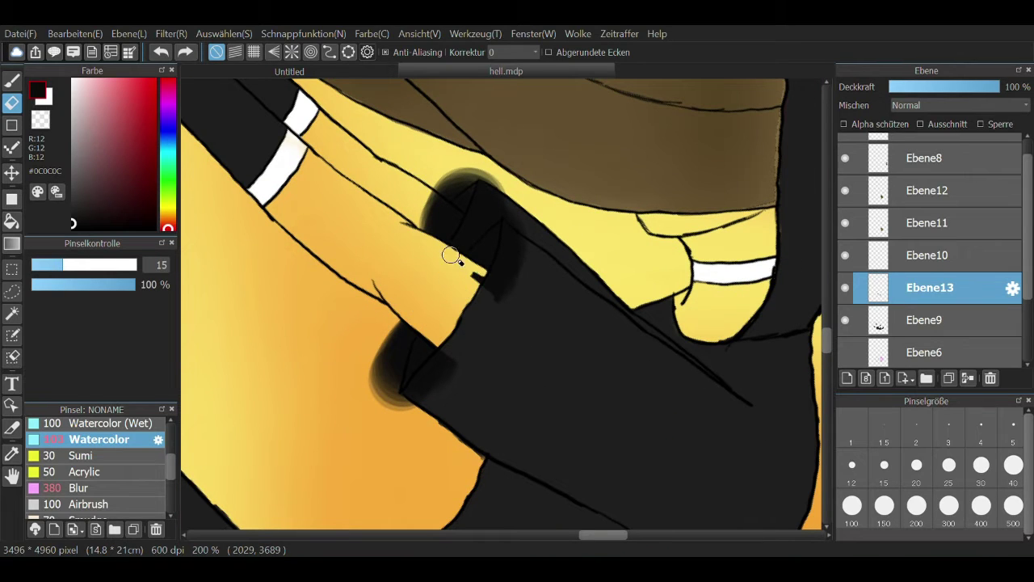
Erase the dark shadow paint that spills over the forearms and background around the sleeve openings
left_click_drag(475, 270, 486, 285)
mouse_move(407, 327)
left_mouse_down()
mouse_move(389, 401)
mouse_move(408, 404)
mouse_move(393, 370)
left_mouse_up()
key("ctrl+z")
scroll(408, 380, "down", 2)
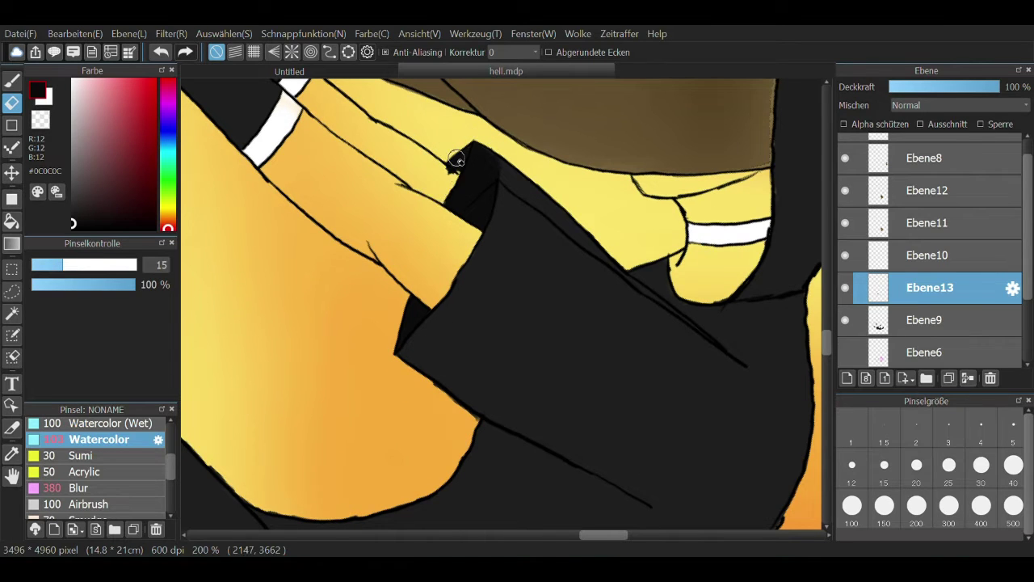
scroll(456, 158, "up", 2)
mouse_move(356, 138)
left_mouse_down()
mouse_move(343, 193)
mouse_move(405, 198)
mouse_move(431, 95)
mouse_move(410, 171)
mouse_move(455, 111)
left_mouse_up()
key("ctrl+z")
Try to darken the tip of the far sleeve with a Watercolor dab
key("b")
scroll(452, 162, "up", 2)
left_click(404, 178)
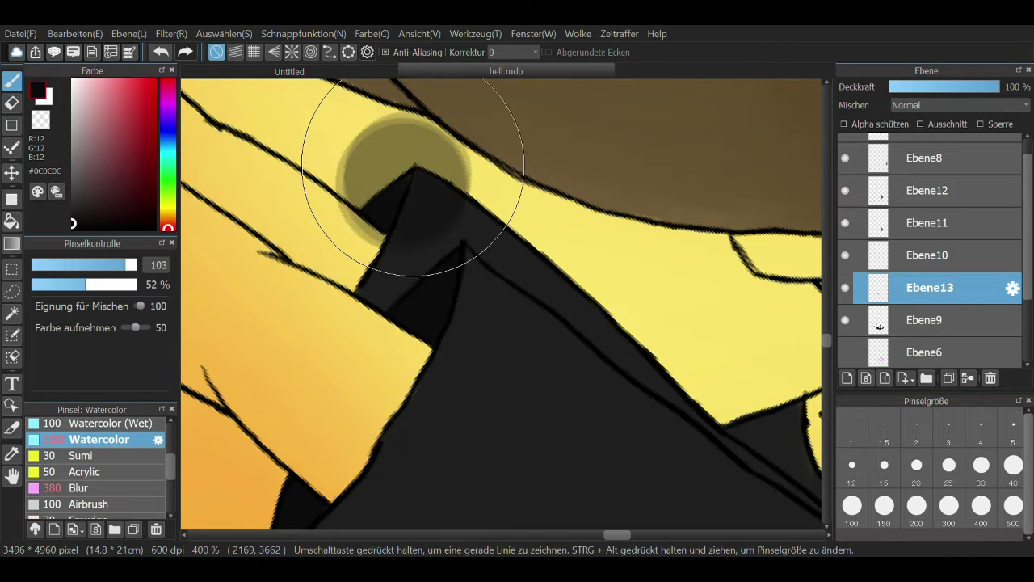
key("ctrl+z")
key("ctrl+z")
key("e")
Test tan #B79F6A as a skin tone on the outer fingertip with the Mapping Pen on Ebene8
scroll(429, 158, "down", 10)
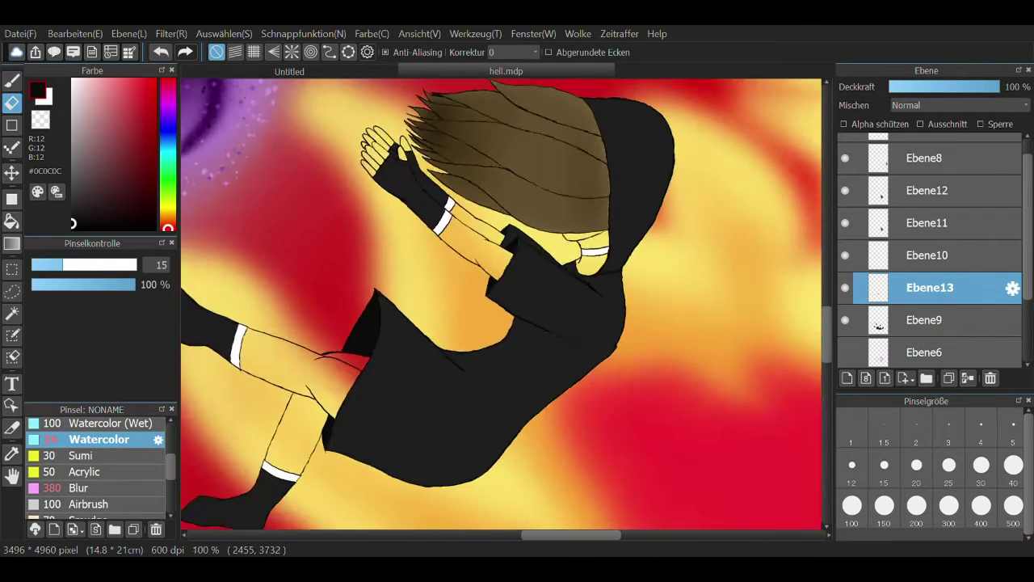
scroll(607, 335, "up", 2)
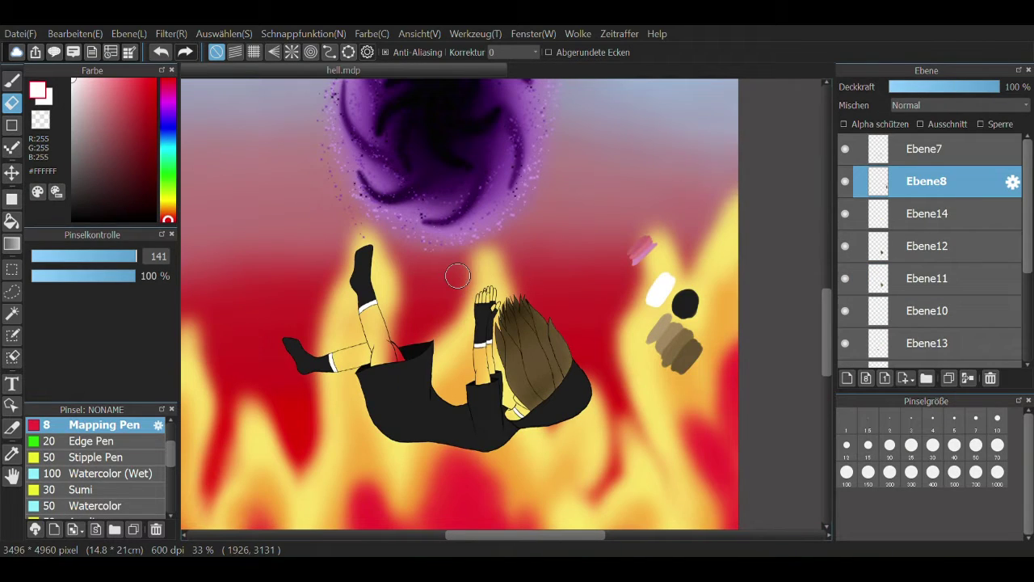
scroll(457, 276, "up", 3)
key("b")
scroll(458, 275, "down", 2)
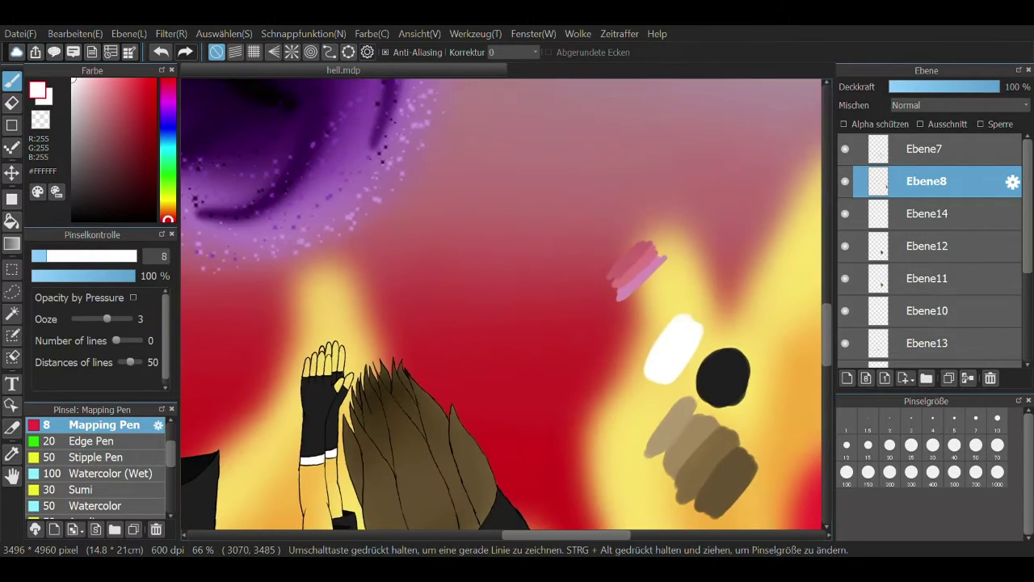
left_click(135, 90)
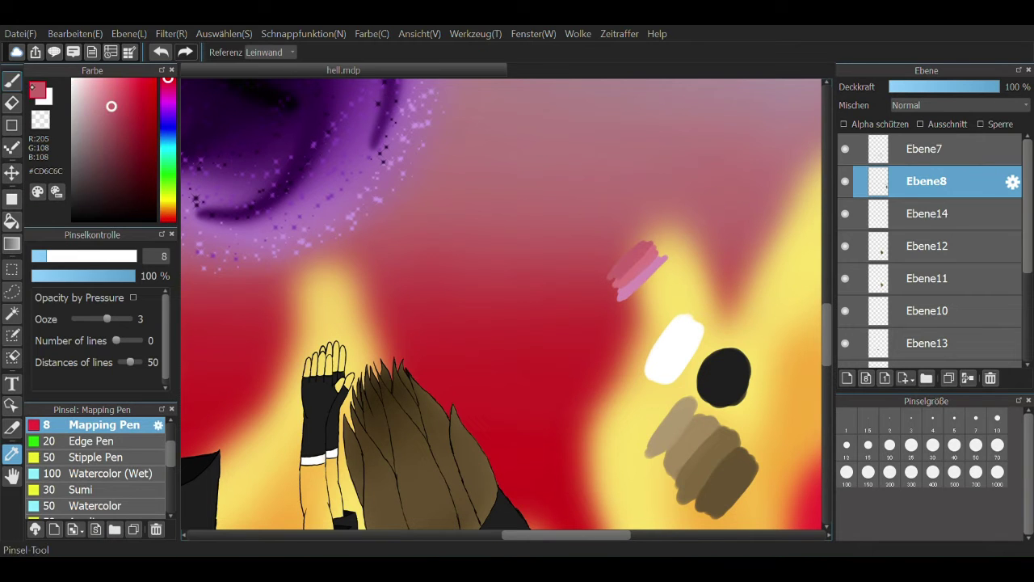
left_click(168, 206)
left_click(111, 101)
scroll(250, 190, "up", 3)
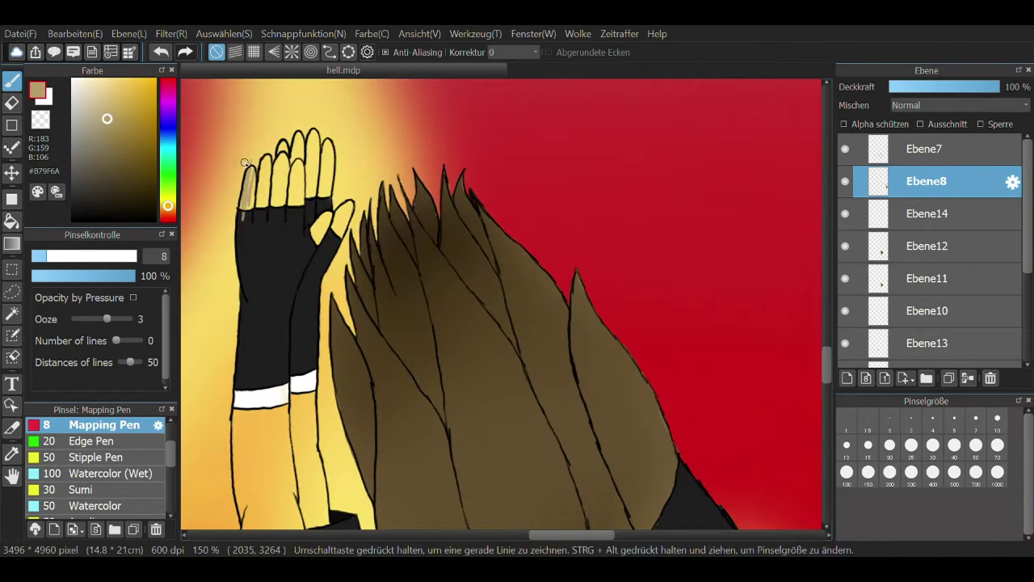
Test the lighter skin tones #D8AE93 and #EAAD85 on the outer finger with the Mapping Pen at size 15
left_click(98, 99)
left_click(168, 212)
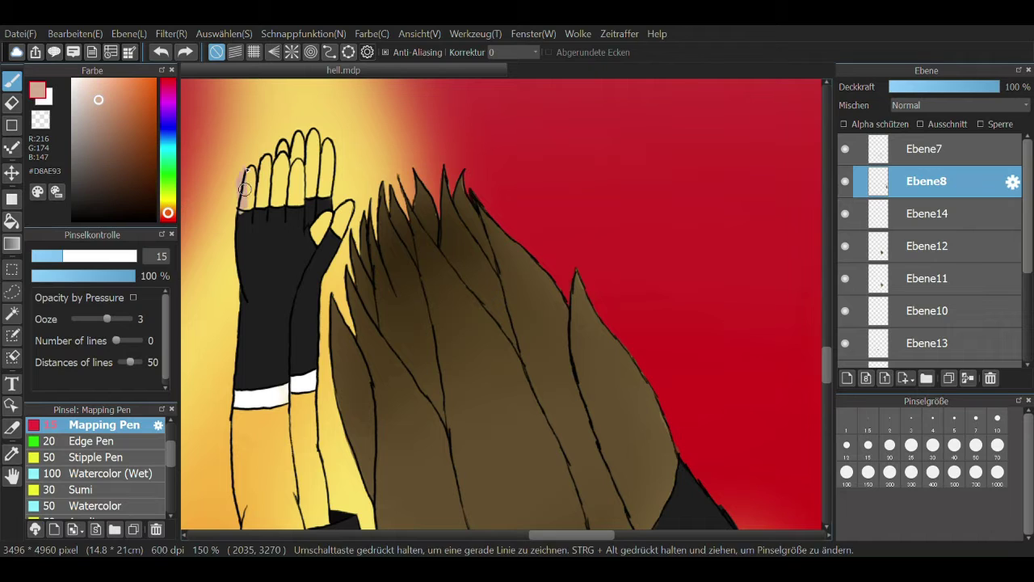
left_click_drag(245, 209, 255, 168)
key("ctrl+z")
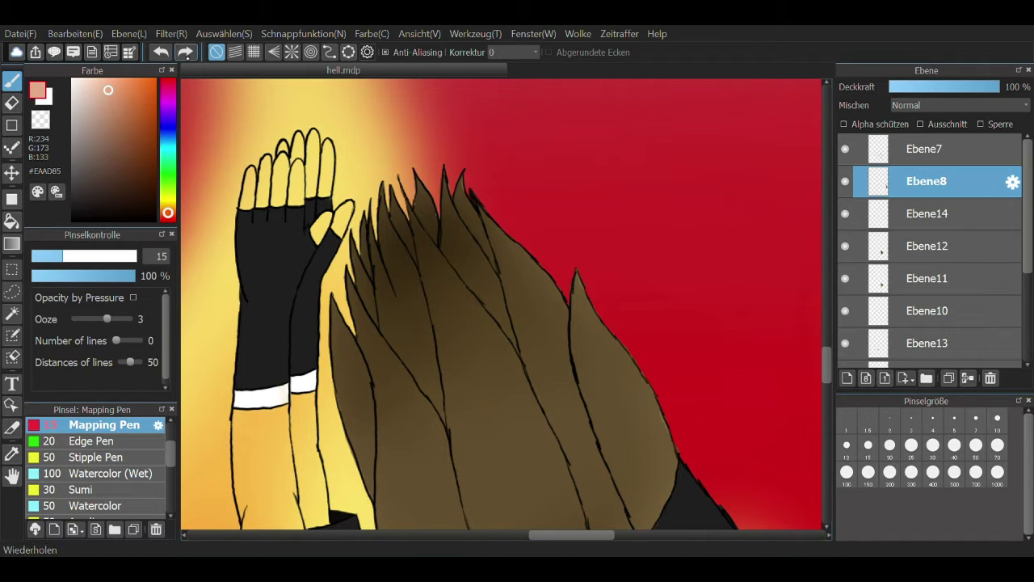
left_click(104, 86)
mouse_move(245, 212)
left_mouse_down()
mouse_move(269, 177)
mouse_move(291, 190)
mouse_move(264, 208)
mouse_move(302, 154)
mouse_move(247, 211)
left_mouse_up()
key("ctrl+z")
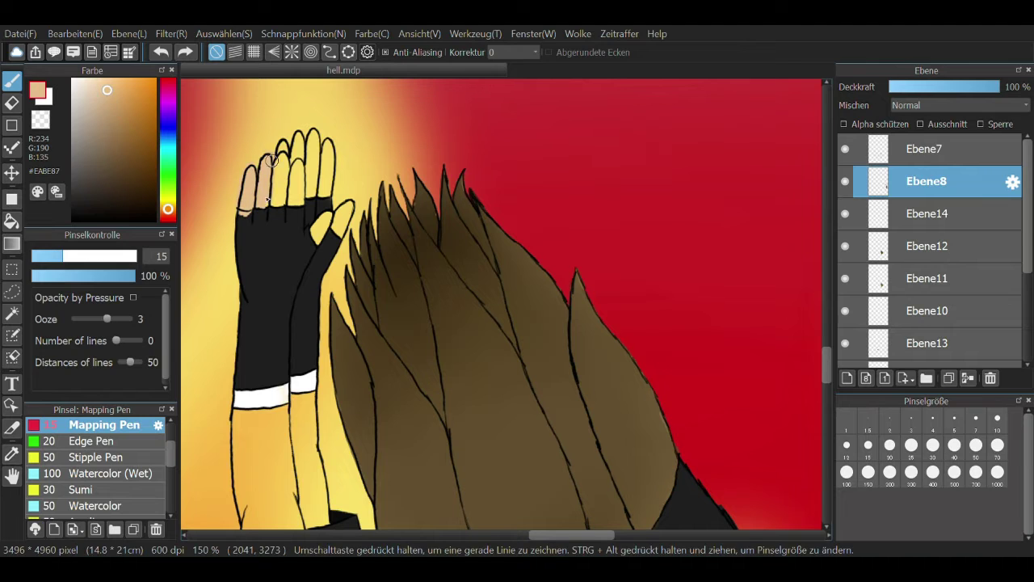
Paint the fingers, thumbs, forearms and the skin below the hair in #EABE87 with the Mapping Pen
left_click_drag(301, 133, 309, 198)
left_click_drag(324, 141, 327, 192)
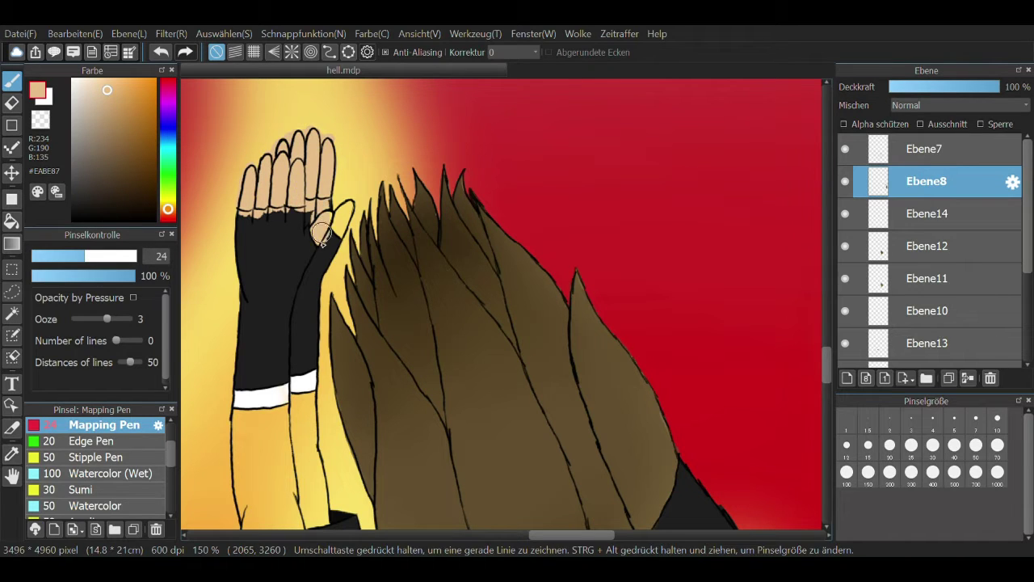
scroll(339, 131, "down", 3)
mouse_move(258, 273)
left_mouse_down()
mouse_move(279, 314)
mouse_move(299, 254)
mouse_move(295, 330)
mouse_move(274, 358)
mouse_move(259, 341)
mouse_move(235, 429)
mouse_move(273, 408)
mouse_move(286, 370)
mouse_move(325, 327)
mouse_move(336, 269)
mouse_move(373, 379)
left_mouse_up()
scroll(234, 429, "down", 3)
scroll(282, 363, "up", 1)
scroll(373, 380, "down", 3)
Fill both bare legs between the socks and the hem with #EABE87, using the Mapping Pen at size 58
left_click_drag(496, 300, 335, 288)
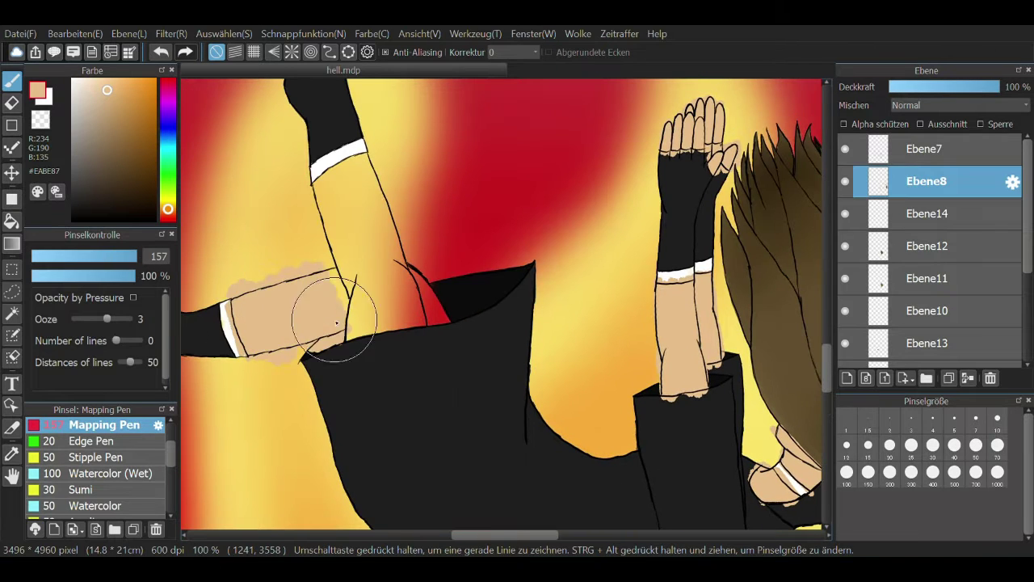
key("ctrl+z")
mouse_move(242, 300)
left_mouse_down()
mouse_move(268, 346)
mouse_move(332, 315)
mouse_move(303, 333)
mouse_move(314, 283)
left_mouse_up()
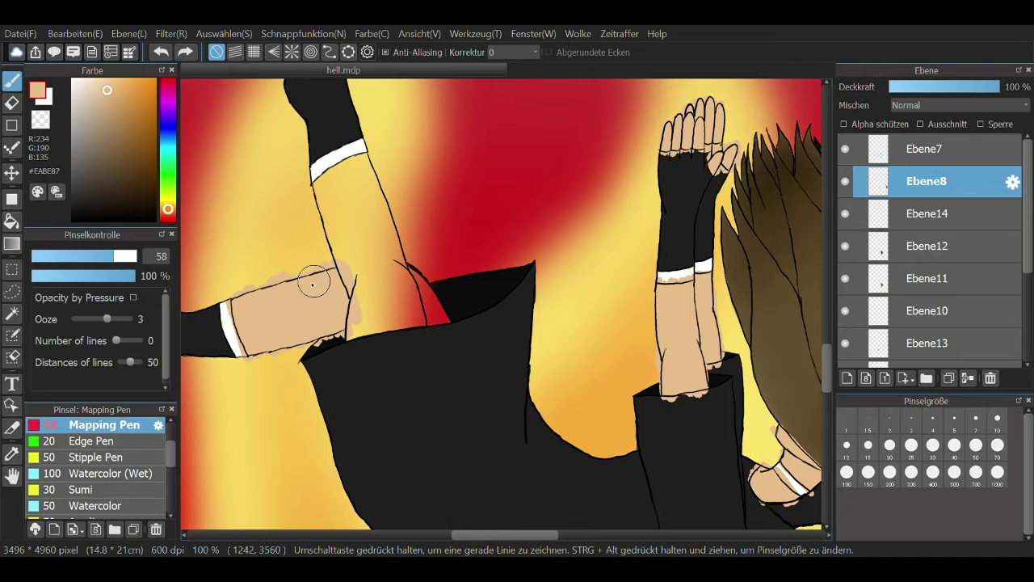
mouse_move(358, 309)
left_mouse_down()
mouse_move(429, 319)
mouse_move(388, 218)
mouse_move(336, 178)
mouse_move(372, 198)
mouse_move(374, 173)
mouse_move(386, 310)
mouse_move(449, 380)
left_mouse_up()
scroll(420, 223, "up", 3)
Erase the skin color that overlaps the black garment along the hem with a size 37 eraser
key("e")
scroll(379, 222, "down", 2)
scroll(450, 127, "down", 1)
left_click_drag(362, 404, 339, 426)
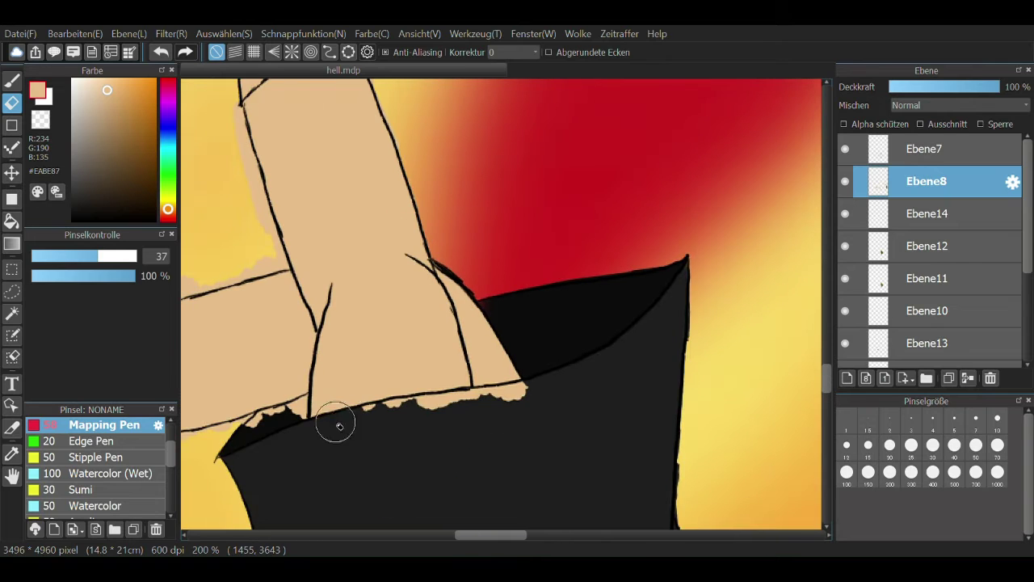
mouse_move(427, 404)
left_mouse_down()
mouse_move(361, 428)
mouse_move(508, 397)
mouse_move(614, 428)
left_mouse_up()
Erase the skin color outside the horizontal leg's outline and inside the dark hem opening below it
left_click_drag(295, 453, 266, 363)
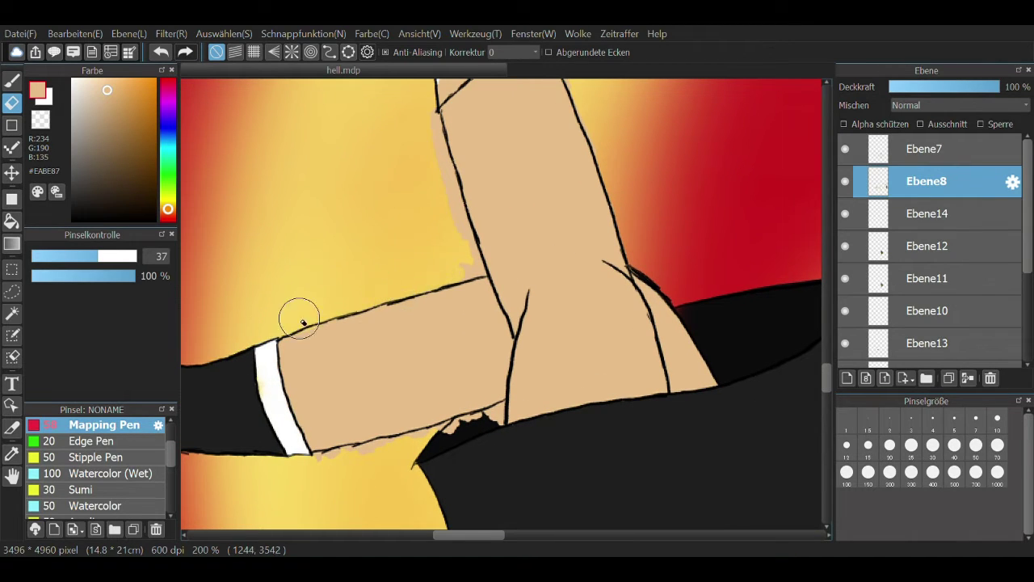
scroll(299, 321, "up", 1)
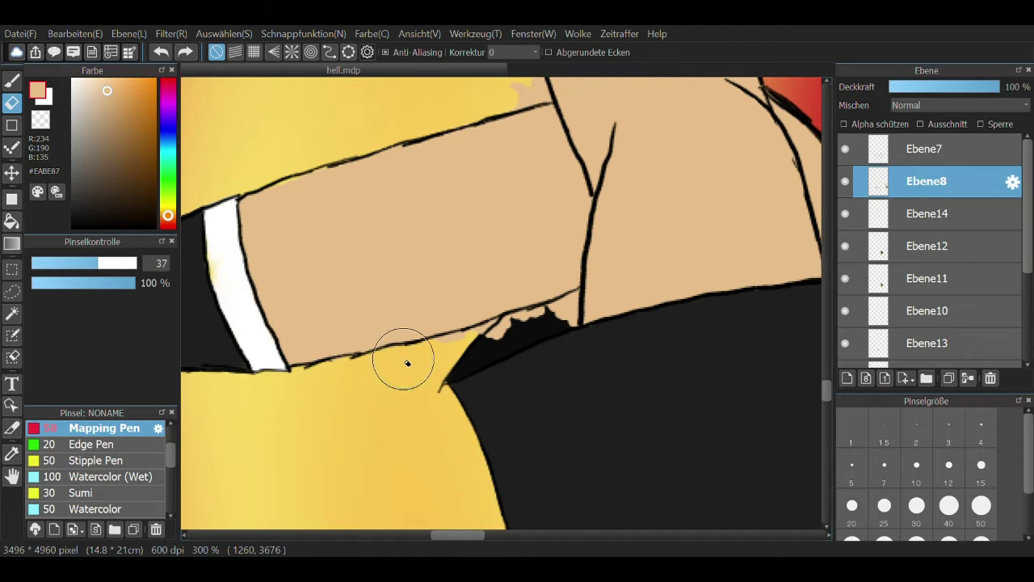
left_click_drag(407, 363, 538, 330)
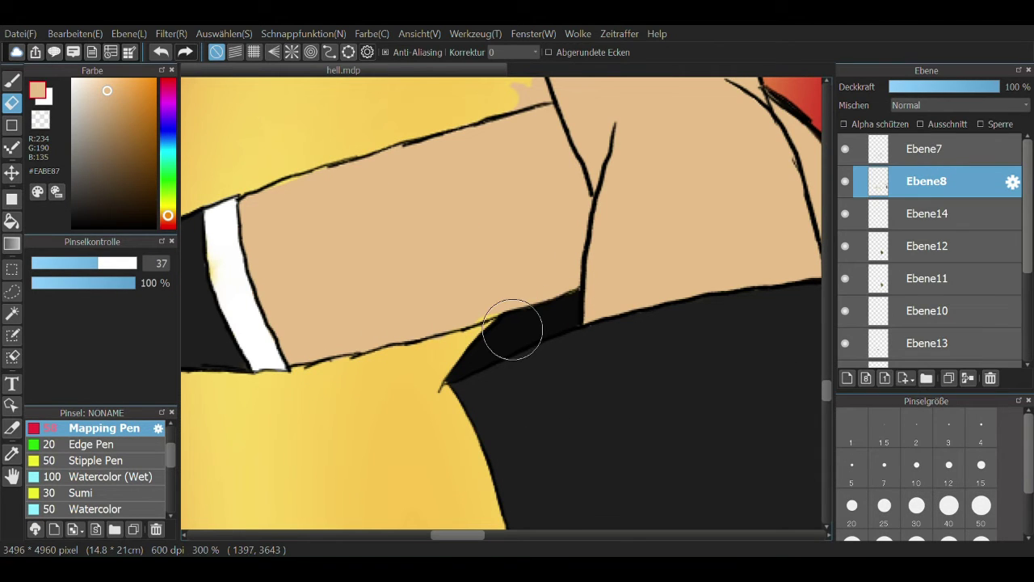
left_click_drag(422, 158, 508, 207)
key("b")
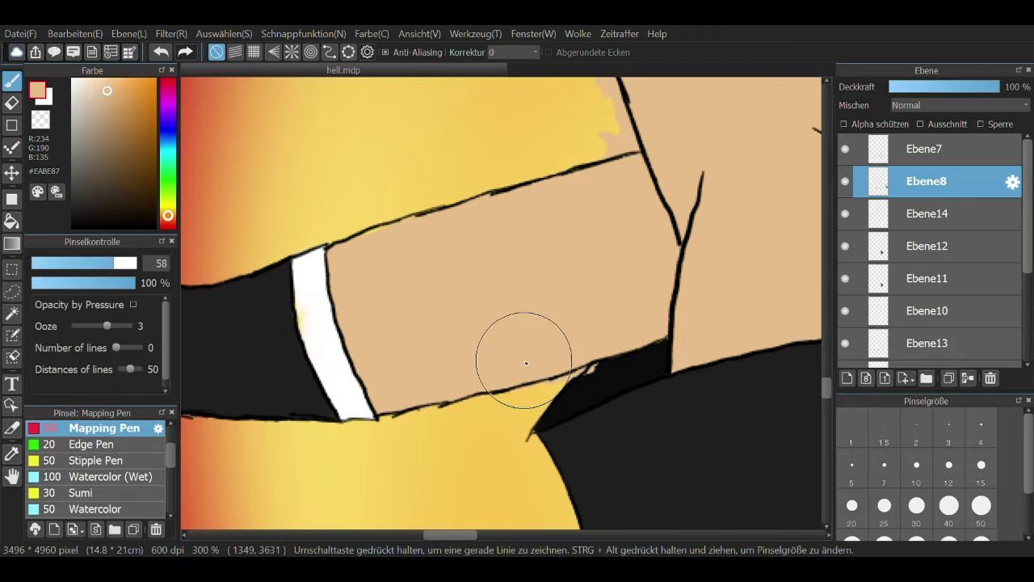
key("e")
Erase the excess skin color along the outer edge of the raised leg up to its white sock band
left_click_drag(650, 340, 420, 213)
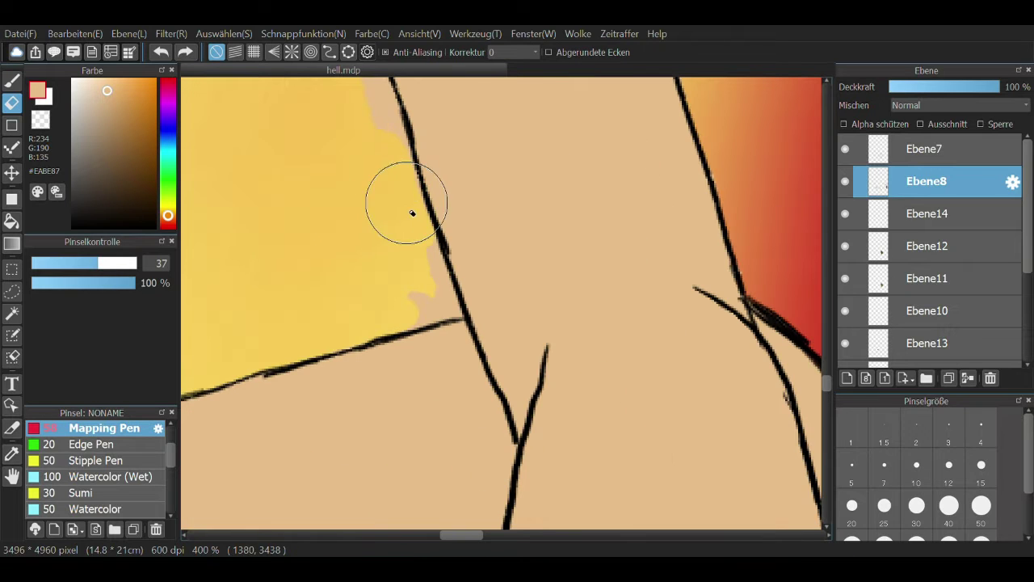
left_click_drag(428, 316, 687, 360)
left_click_drag(392, 125, 342, 260)
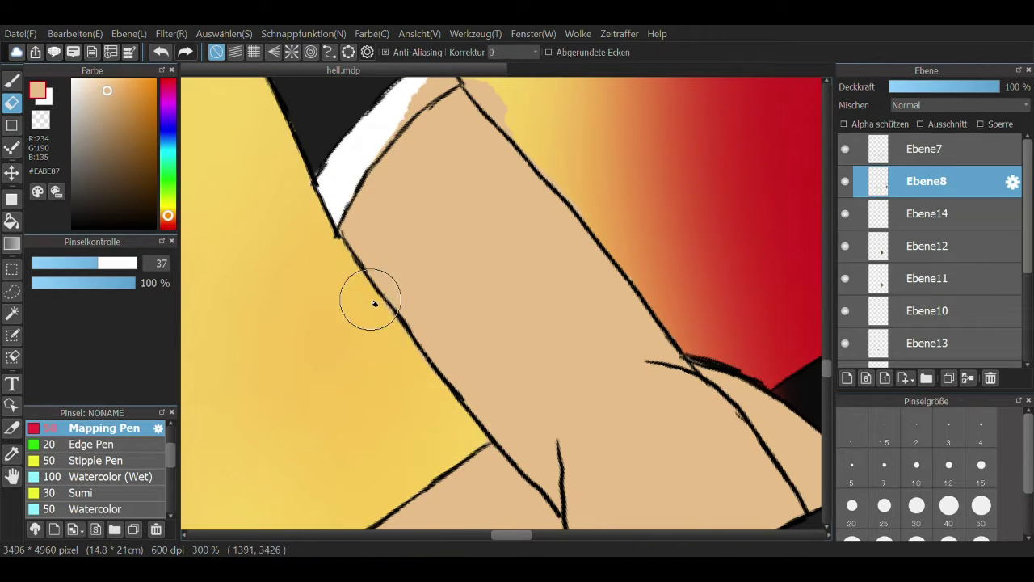
mouse_move(374, 303)
left_mouse_down()
mouse_move(392, 173)
mouse_move(461, 231)
mouse_move(481, 378)
mouse_move(484, 356)
left_mouse_up()
Erase the skin color outside the forearms' outlines, over the white glove bands and along the sleeve cuff
scroll(482, 378, "down", 2)
scroll(443, 224, "up", 2)
mouse_move(443, 224)
left_mouse_down()
mouse_move(465, 151)
mouse_move(561, 109)
left_mouse_up()
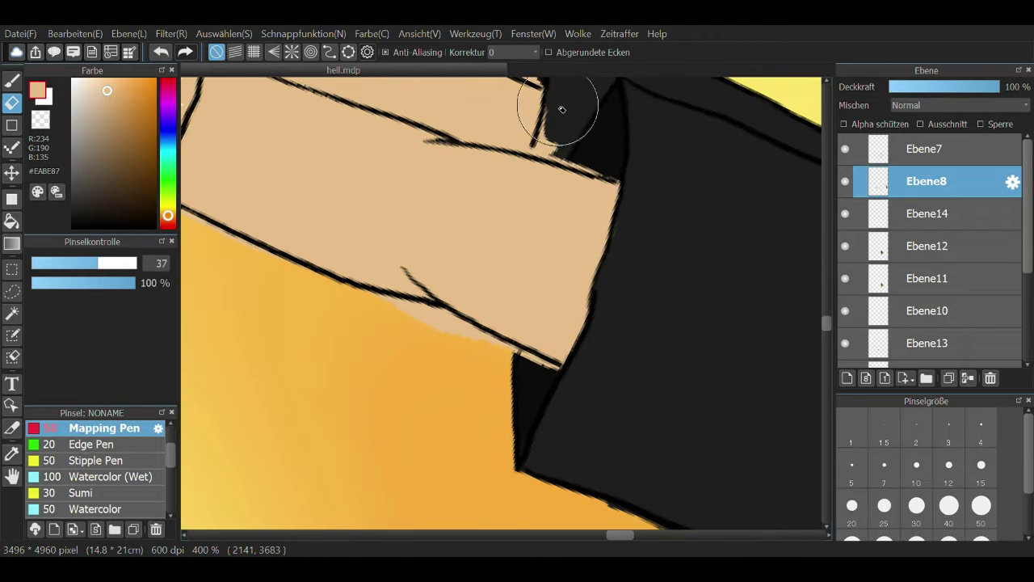
scroll(554, 143, "up", 8)
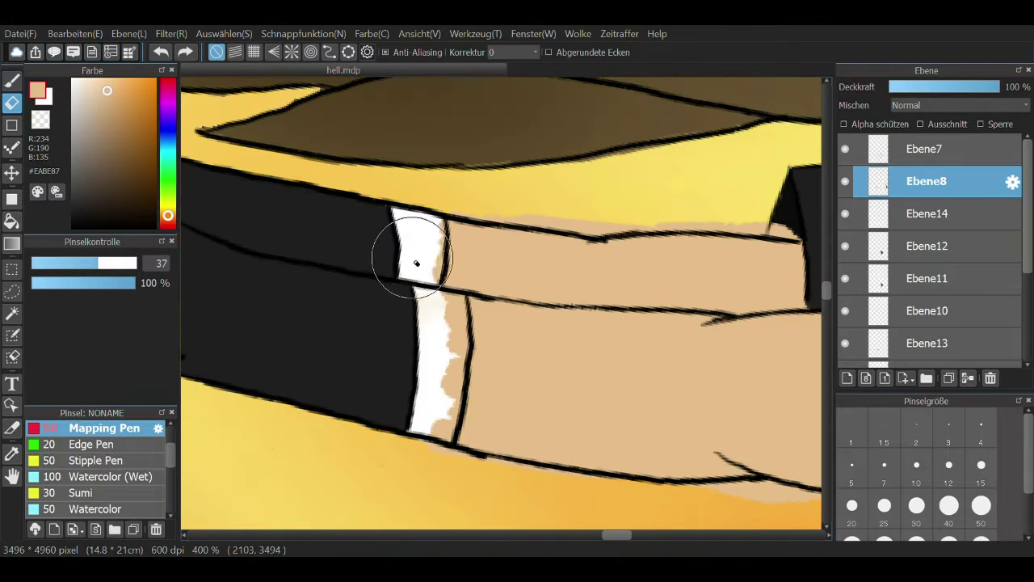
mouse_move(417, 263)
left_mouse_down()
mouse_move(451, 281)
mouse_move(459, 336)
mouse_move(477, 254)
mouse_move(534, 222)
mouse_move(687, 211)
left_mouse_up()
scroll(686, 212, "down", 3)
left_click_drag(518, 331, 518, 275)
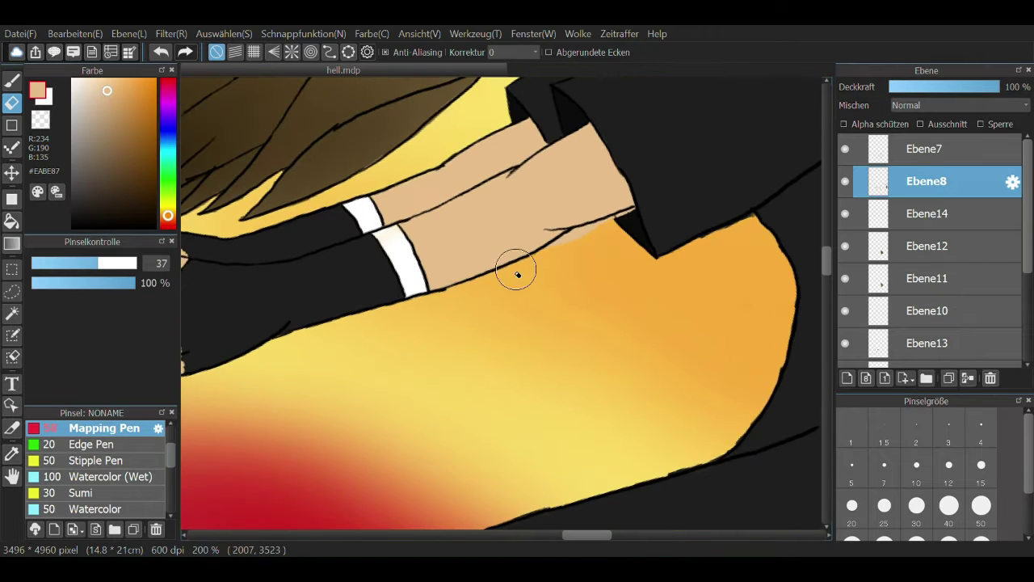
Erase the excess skin color around the neck and chin and along the adjoining edge of the hair
scroll(612, 231, "up", 2)
mouse_move(591, 199)
left_mouse_down()
mouse_move(600, 162)
mouse_move(549, 331)
left_mouse_up()
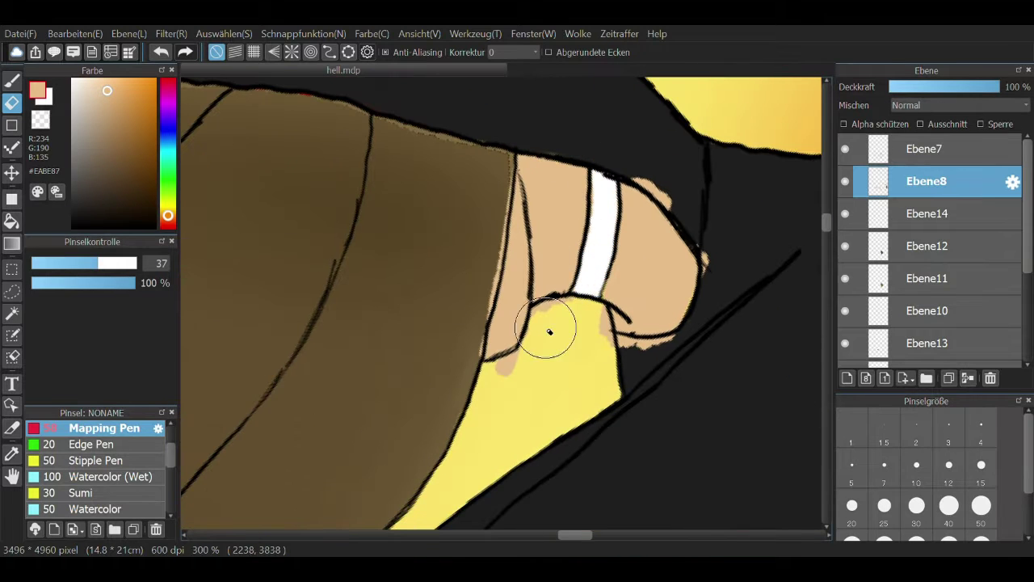
left_click_drag(507, 376, 522, 158)
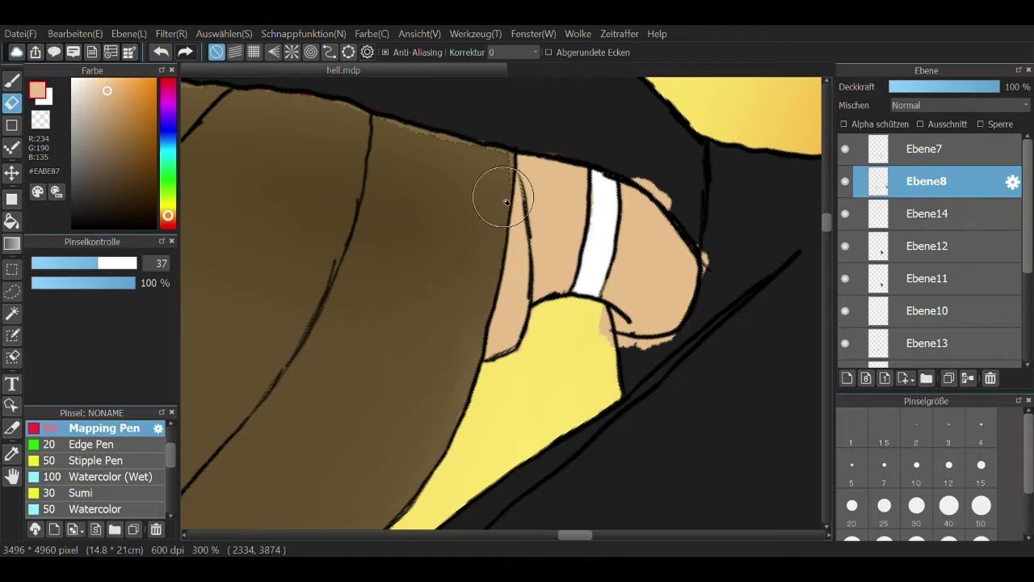
scroll(603, 321, "down", 5)
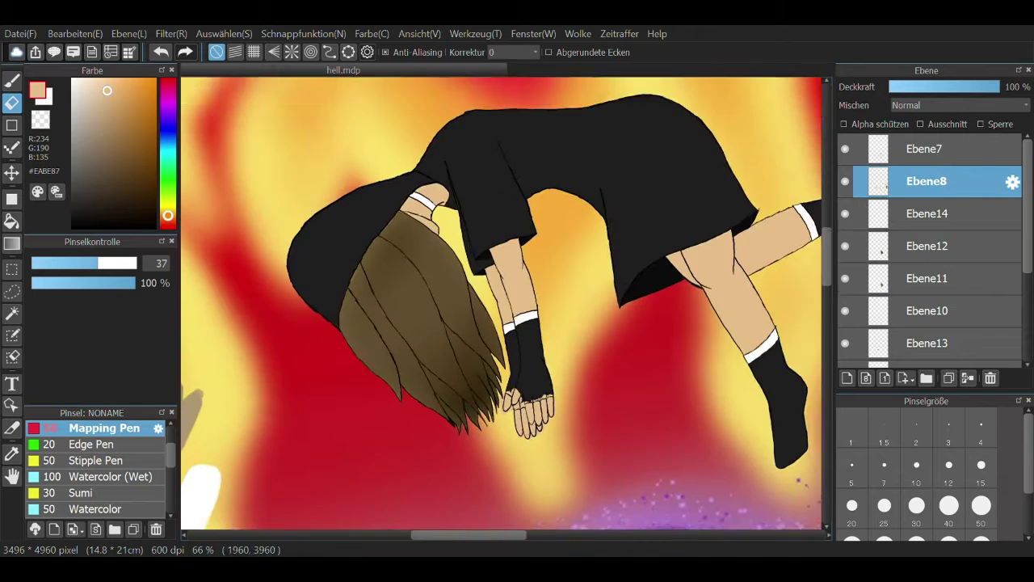
Erase the skin color over the glove at the finger bases, and outside the fingertips with the eraser at size 27
scroll(526, 388, "up", 4)
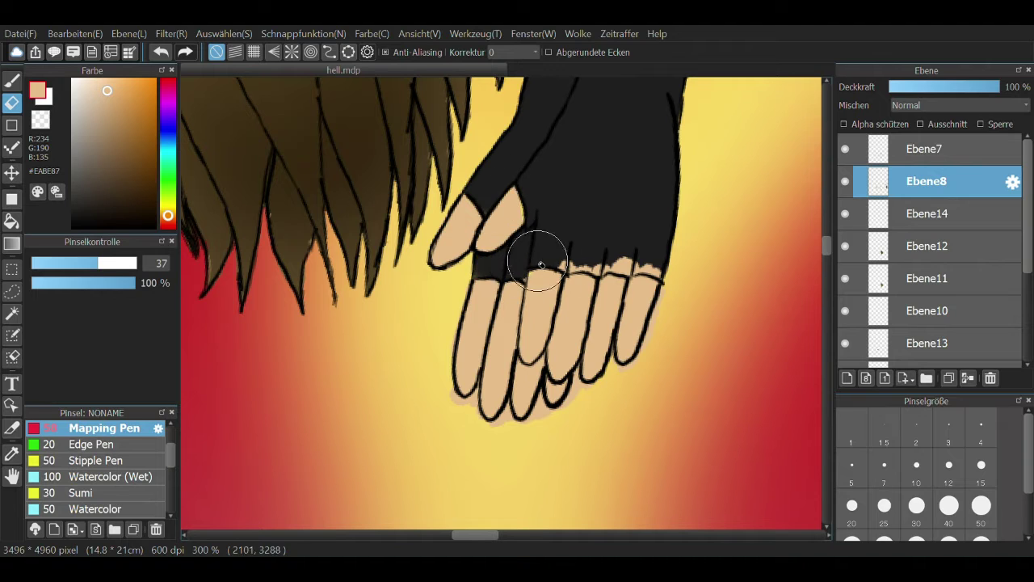
scroll(529, 275, "up", 3)
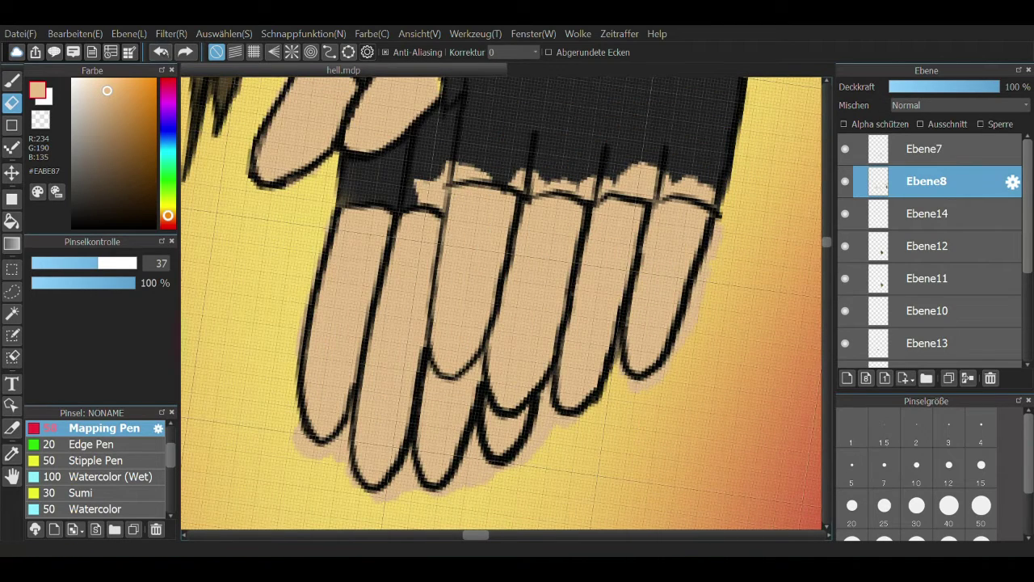
mouse_move(568, 186)
left_mouse_down()
mouse_move(642, 189)
mouse_move(589, 121)
left_mouse_up()
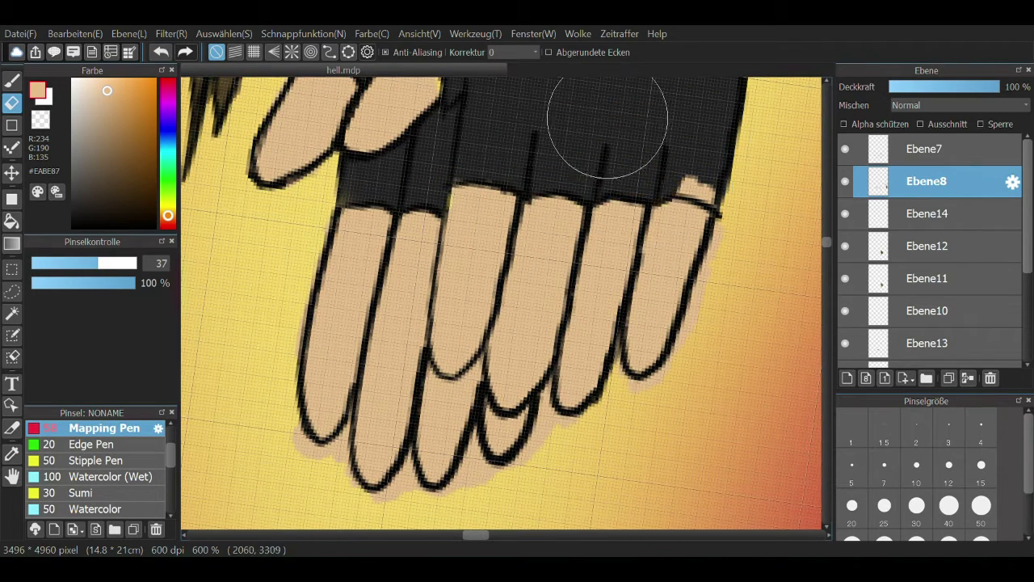
left_click(87, 262)
scroll(528, 411, "down", 3)
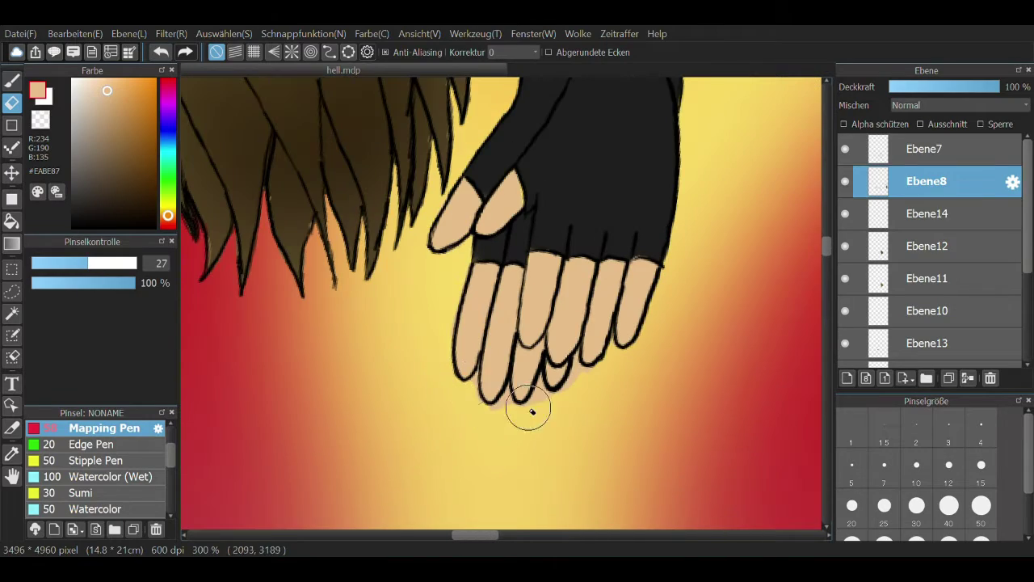
scroll(601, 302, "up", 3)
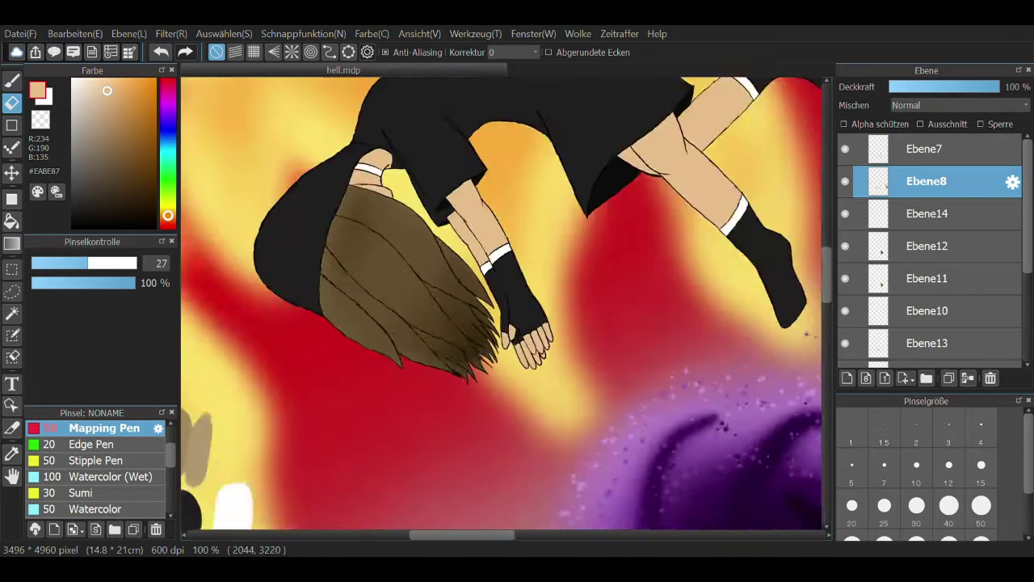
Add a layer above Ebene8 and set up the Watercolor brush at size 50 with the swatch pink #E17F7F
key("b")
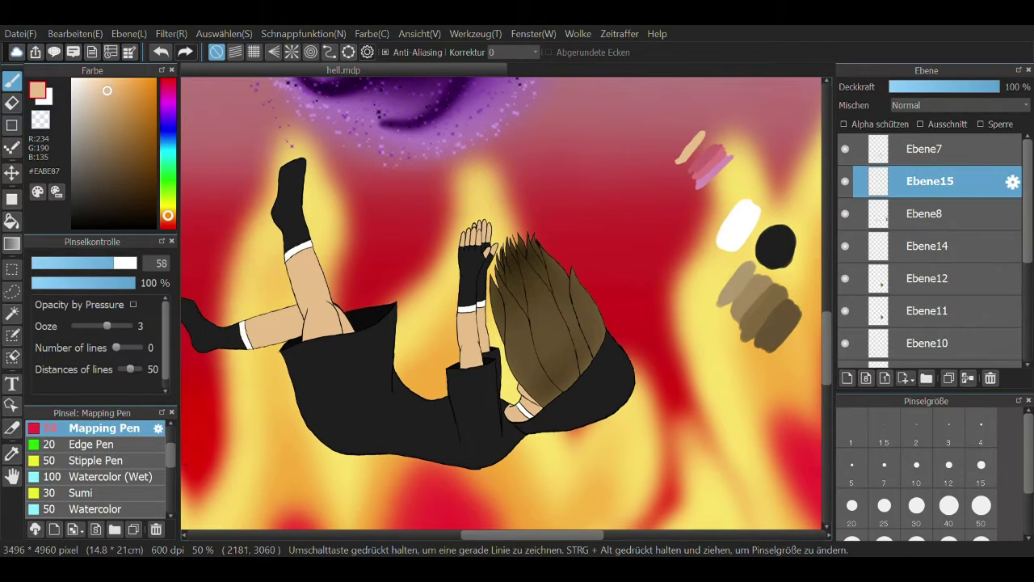
scroll(97, 465, "up", 2)
scroll(97, 464, "down", 3)
left_click(133, 493)
scroll(135, 501, "down", 1)
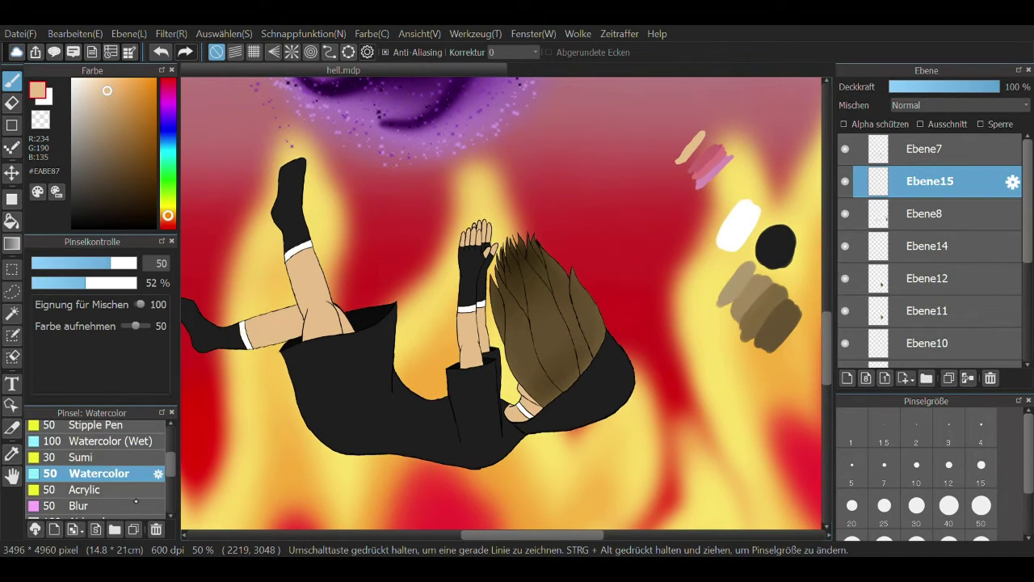
scroll(224, 390, "up", 2)
left_click_drag(485, 323, 404, 243)
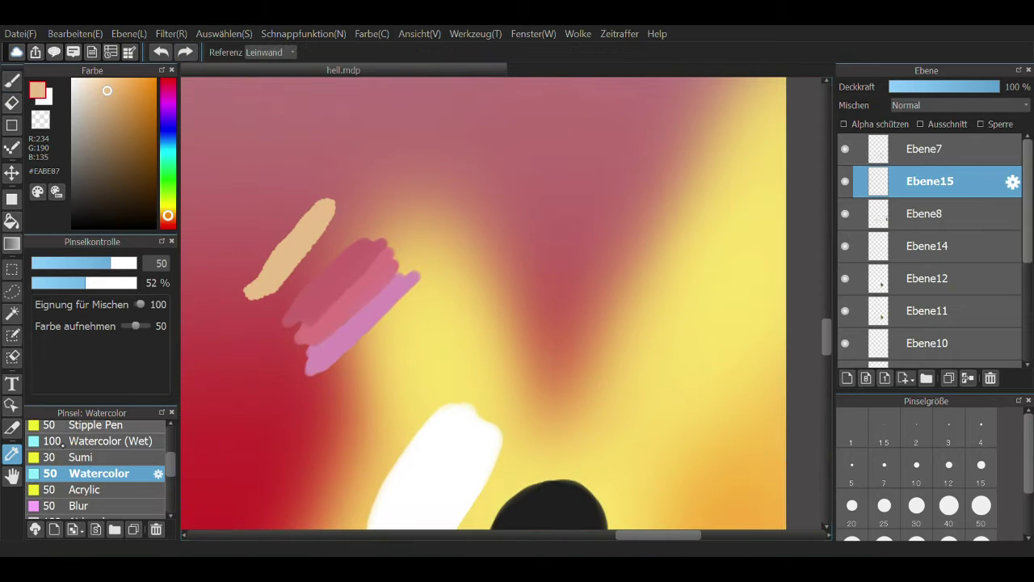
left_click(368, 291, "alt")
scroll(323, 243, "up", 3)
left_click_drag(323, 242, 453, 420)
left_click(161, 52)
Paint #E17F7F shading over the neck on both sides of the white collar band
scroll(358, 288, "up", 1)
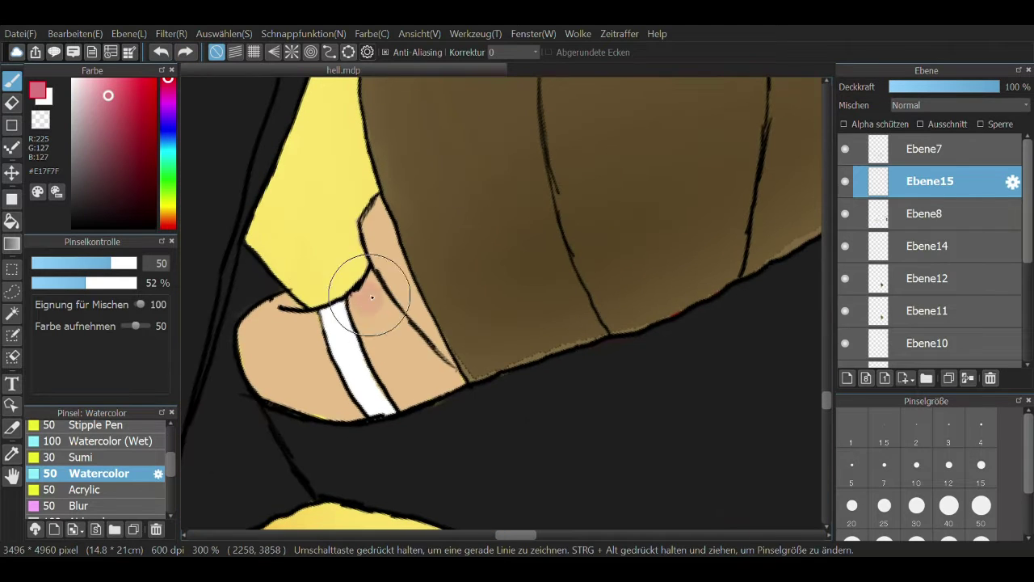
left_click_drag(358, 289, 480, 396)
mouse_move(345, 309)
left_mouse_down()
mouse_move(461, 361)
mouse_move(380, 215)
left_mouse_up()
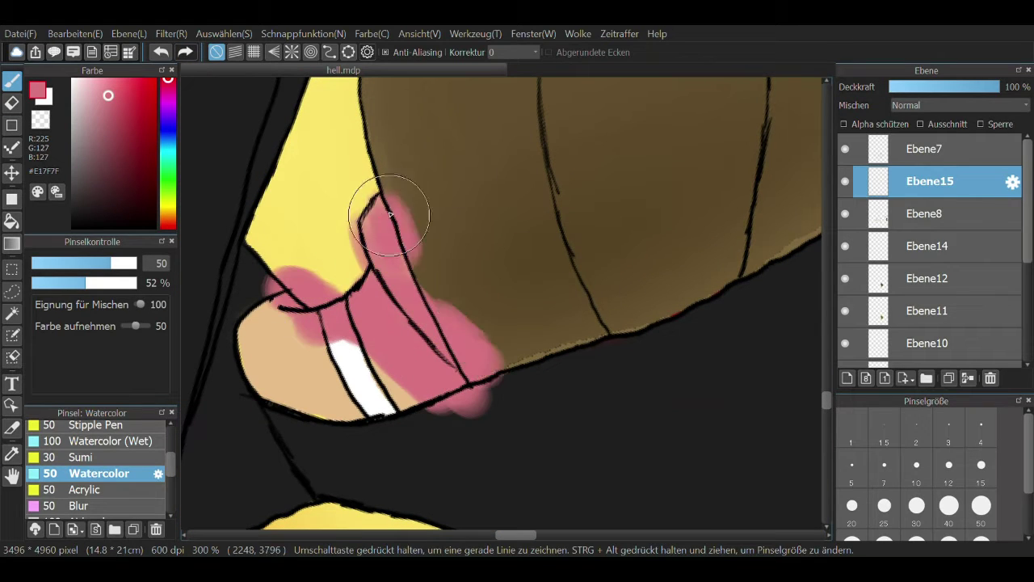
Paint #E17F7F shading along the side edges of both forearms, below the glove bands and above the sleeve cuff
scroll(381, 215, "down", 1)
left_click_drag(267, 210, 359, 521)
left_click_drag(335, 145, 355, 279)
mouse_move(427, 242)
left_mouse_down()
mouse_move(437, 154)
mouse_move(476, 307)
left_mouse_up()
left_click_drag(477, 210, 485, 269)
left_click_drag(349, 278, 341, 363)
left_click_drag(414, 364, 429, 265)
scroll(445, 135, "down", 1)
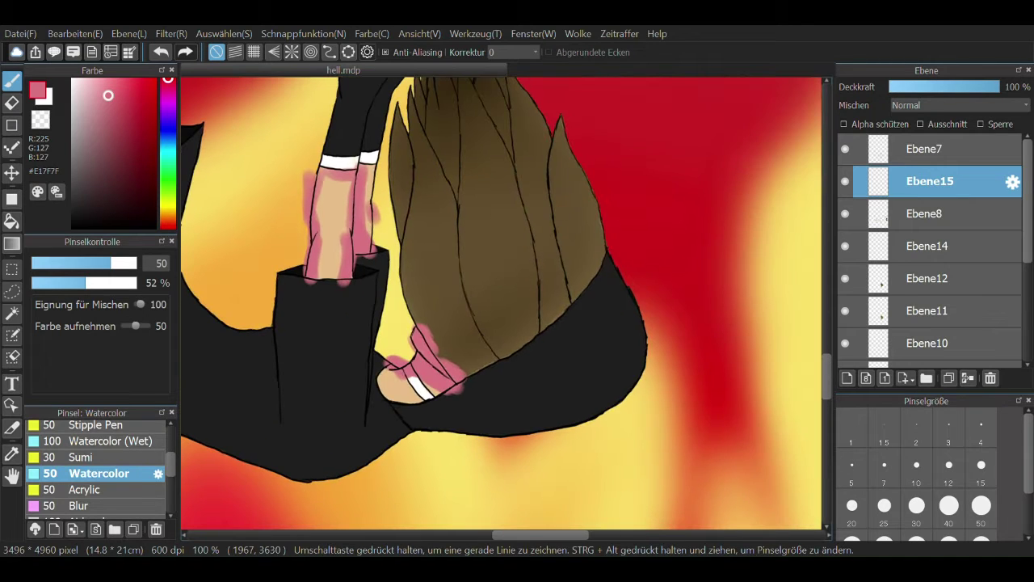
Soften the pink shading on the neck and forearms with the Blur brush at size 97
key("b")
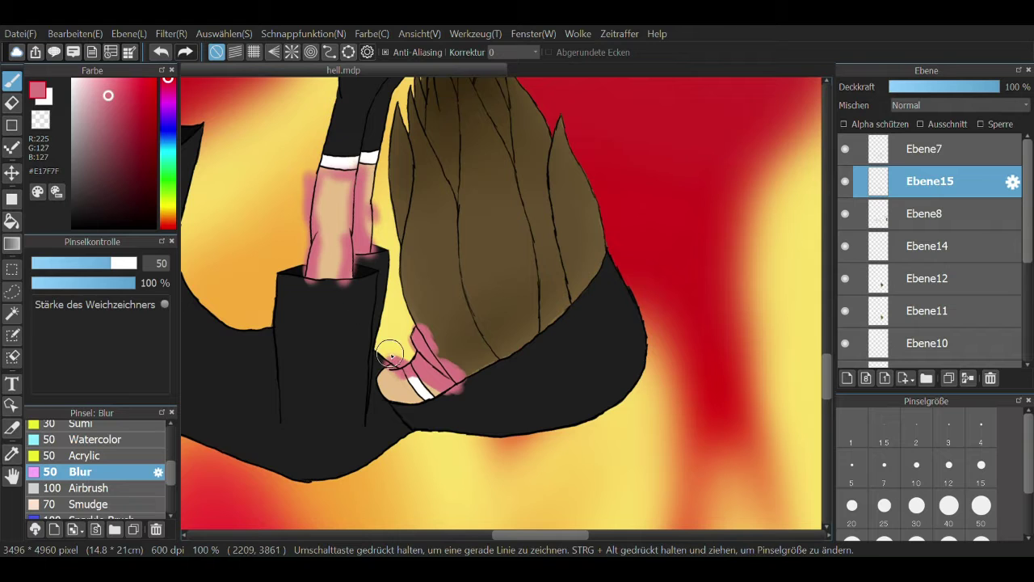
scroll(390, 356, "up", 2)
left_click_drag(503, 296, 285, 336)
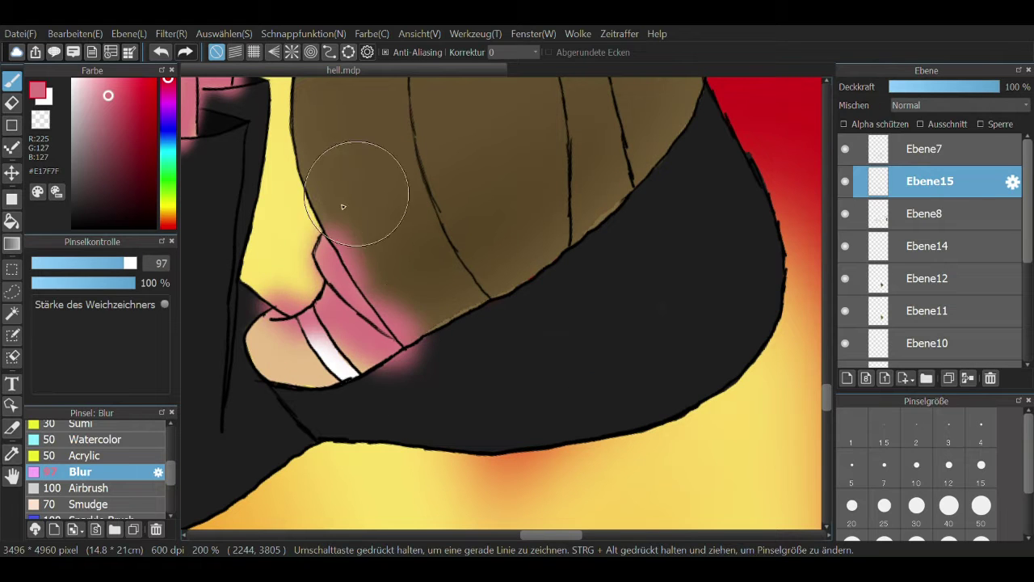
scroll(343, 207, "down", 1)
scroll(373, 176, "up", 1)
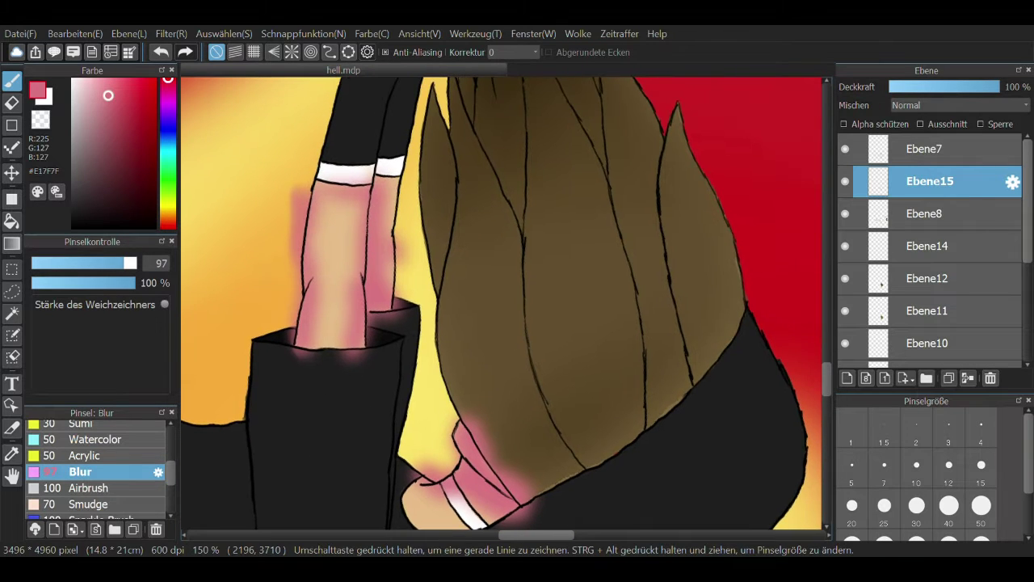
Try adding more pink to the front forearm with the Watercolor and Acrylic brushes at size 50
scroll(97, 468, "up", 2)
left_click(99, 473)
scroll(258, 307, "up", 1)
left_click(87, 489)
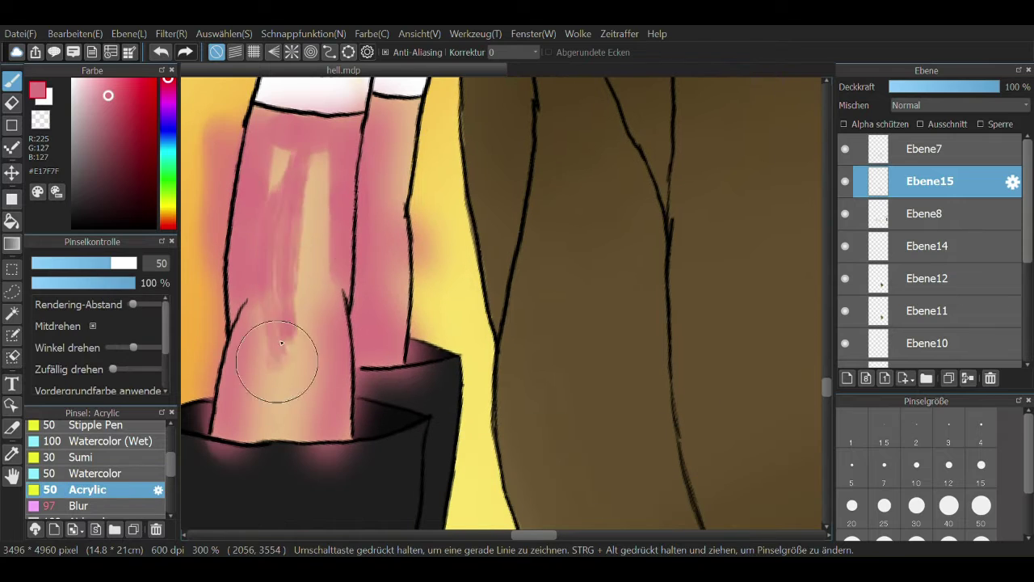
Erase the pink outside the forearms' outlines and along the rear forearm with the size 27 eraser
key("e")
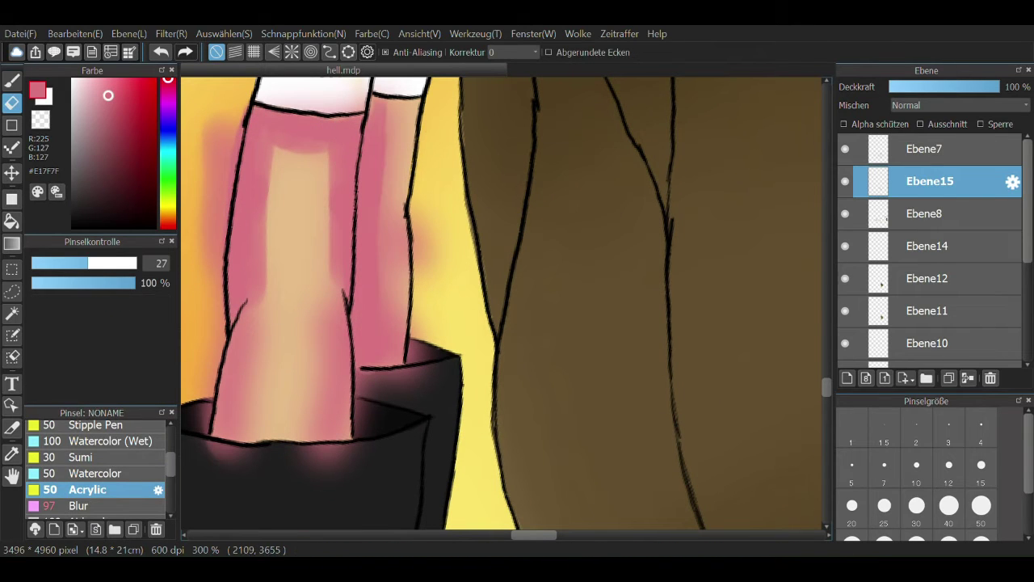
left_click_drag(424, 154, 424, 380)
left_click_drag(214, 428, 199, 187)
mouse_move(392, 97)
left_mouse_down()
mouse_move(386, 277)
mouse_move(404, 394)
left_mouse_up()
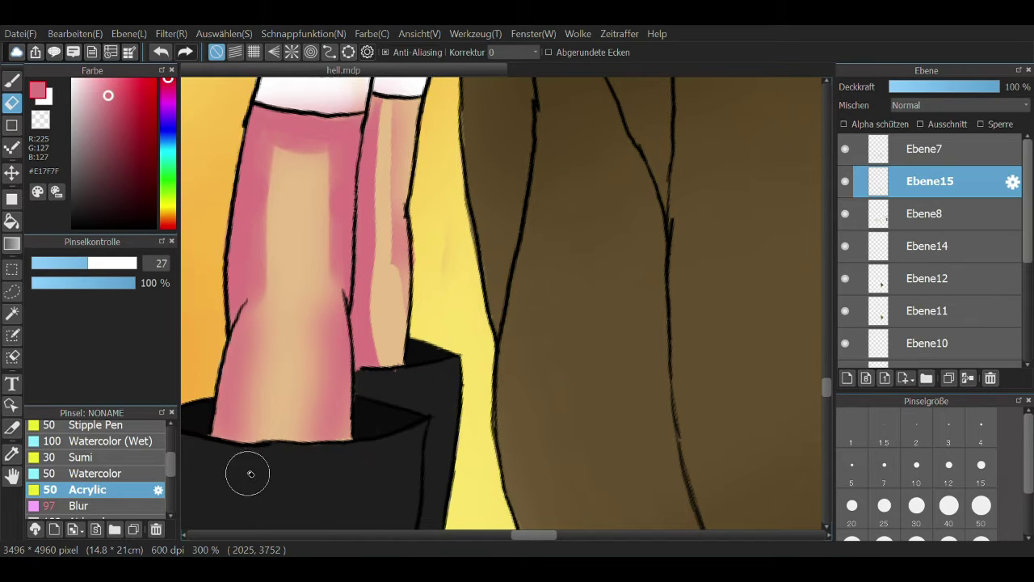
Blur the pink shading inside both forearms and select the Eraser (Soft) at size 50
left_click(78, 505)
mouse_move(277, 422)
left_mouse_down()
mouse_move(254, 162)
mouse_move(402, 120)
mouse_move(306, 344)
left_mouse_up()
scroll(89, 469, "down", 3)
scroll(89, 468, "up", 1)
left_click(93, 479)
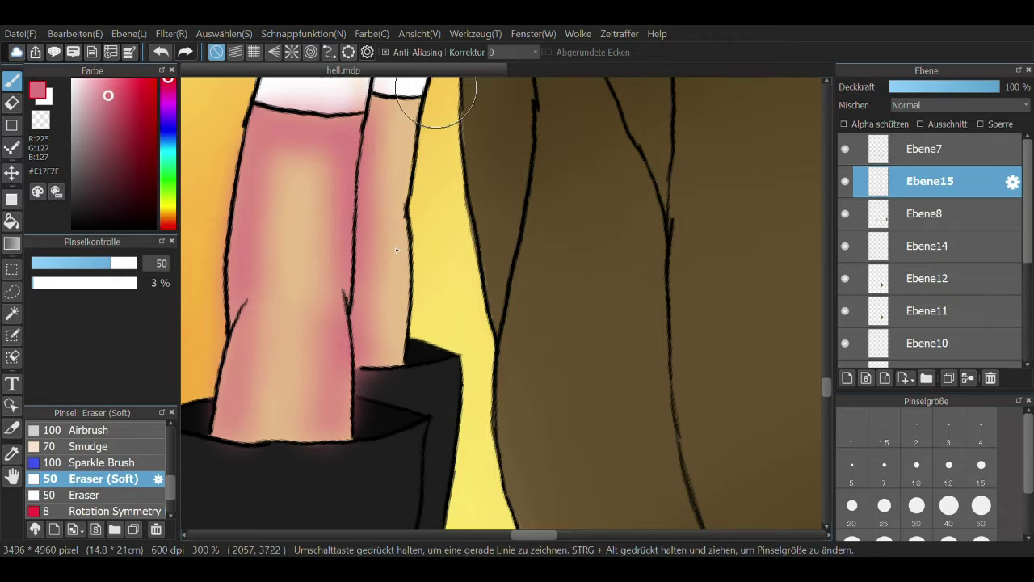
Remove the pink shading from Ebene15 and place the layer above Ebene7
scroll(362, 371, "down", 4)
left_click_drag(929, 181, 930, 146)
scroll(93, 469, "down", 1)
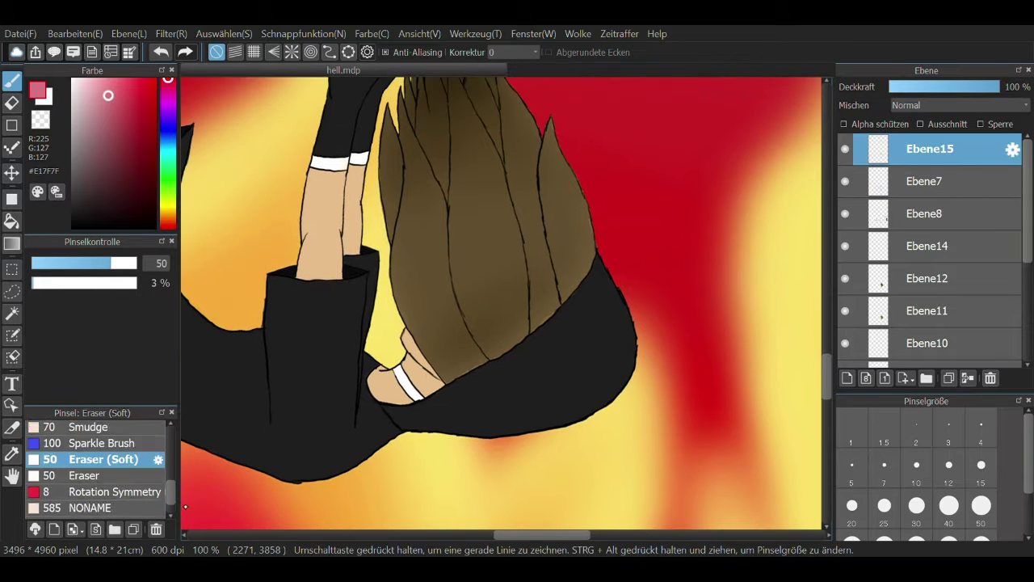
Airbrush #E17F7F shading over the forearms at size 100 and 16% opacity, and select the Eraser (Soft)
scroll(93, 468, "up", 2)
left_click(91, 455)
mouse_move(261, 143)
left_mouse_down()
mouse_move(300, 243)
mouse_move(364, 221)
mouse_move(353, 177)
mouse_move(342, 278)
left_mouse_up()
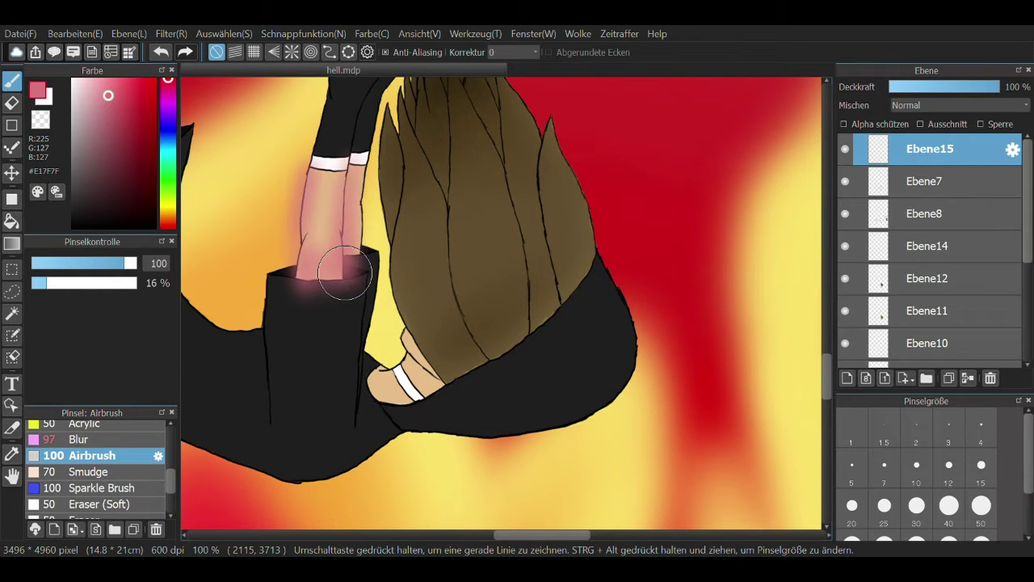
scroll(342, 277, "up", 1)
scroll(153, 484, "down", 1)
left_click(93, 481)
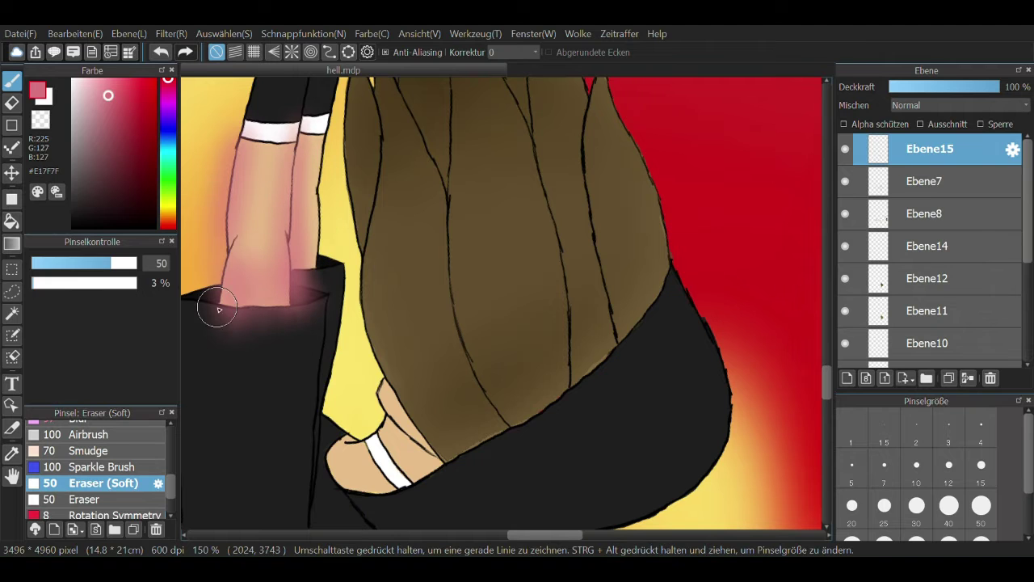
Airbrush #E17F7F shading over the neck beside the hair and collar band
left_click(92, 434)
left_click_drag(277, 342, 348, 347)
scroll(277, 342, "down", 3)
Airbrush #E17F7F shading along the edges of both bare legs and where they meet
scroll(306, 131, "up", 2)
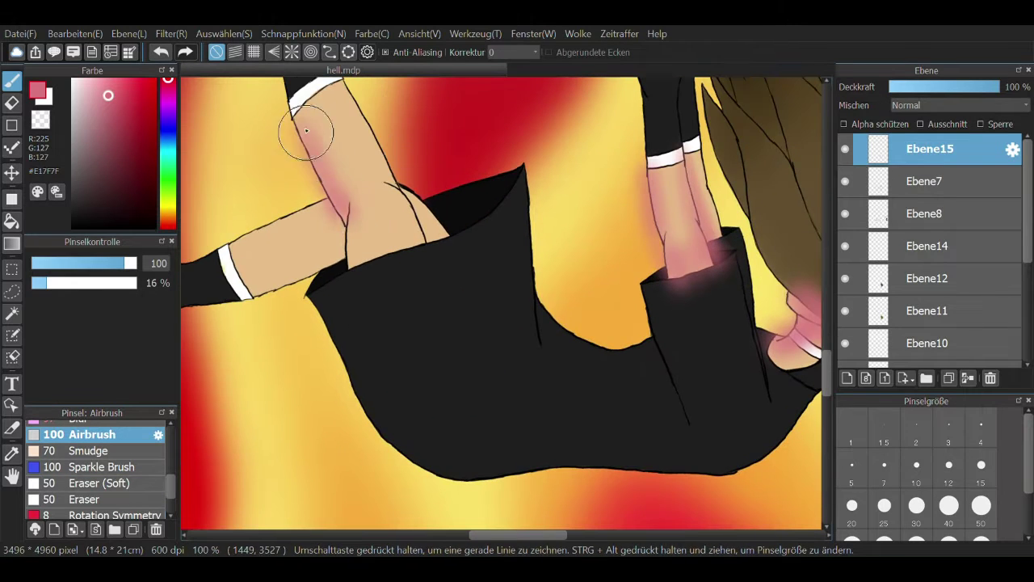
mouse_move(306, 131)
left_mouse_down()
mouse_move(411, 199)
mouse_move(373, 241)
mouse_move(301, 210)
mouse_move(342, 233)
mouse_move(266, 273)
left_mouse_up()
scroll(265, 272, "down", 2)
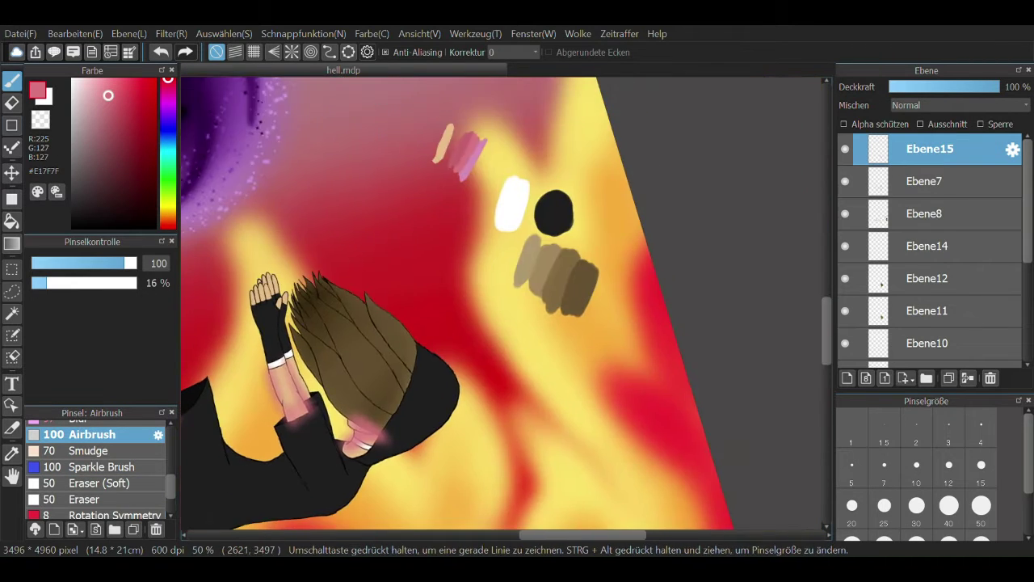
Blend the pink shading on the forearms near the sleeve cuff with the Blur brush at size 97
left_click(92, 483)
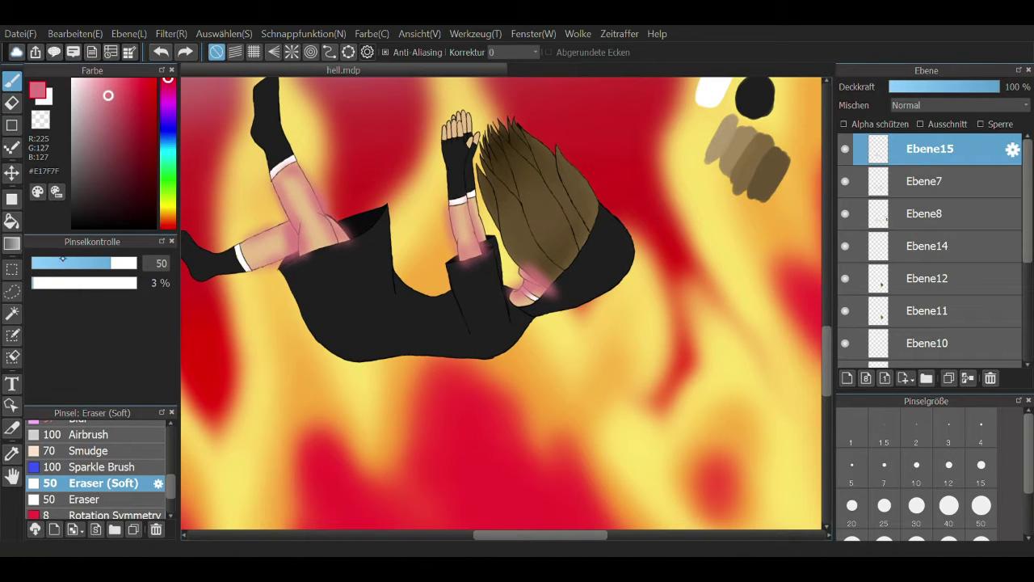
key("b")
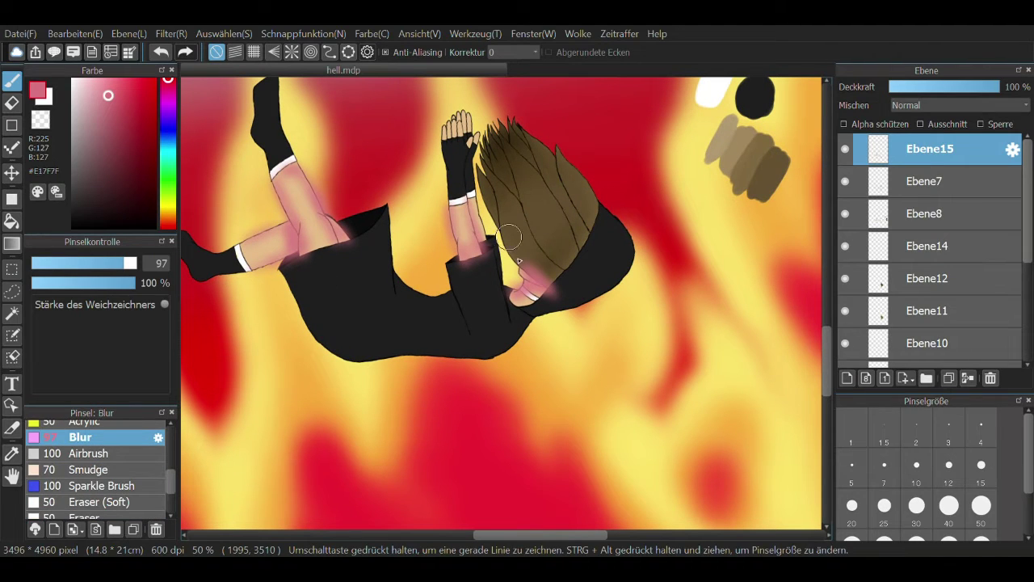
scroll(570, 270, "up", 2)
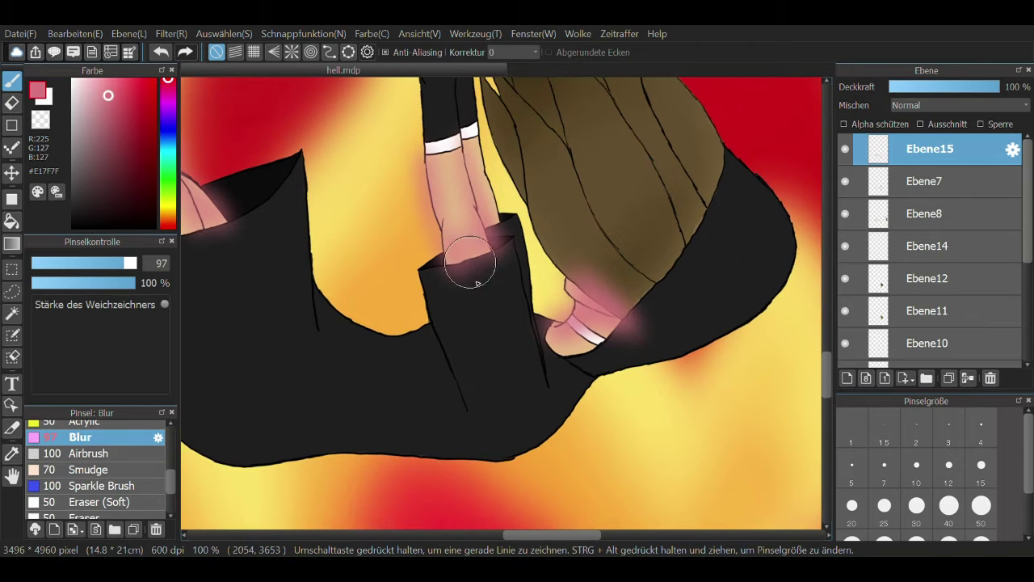
Lighten the pink shading around the legs with the Eraser (Soft) at size 117 and 3% opacity
key("e")
scroll(637, 250, "down", 2)
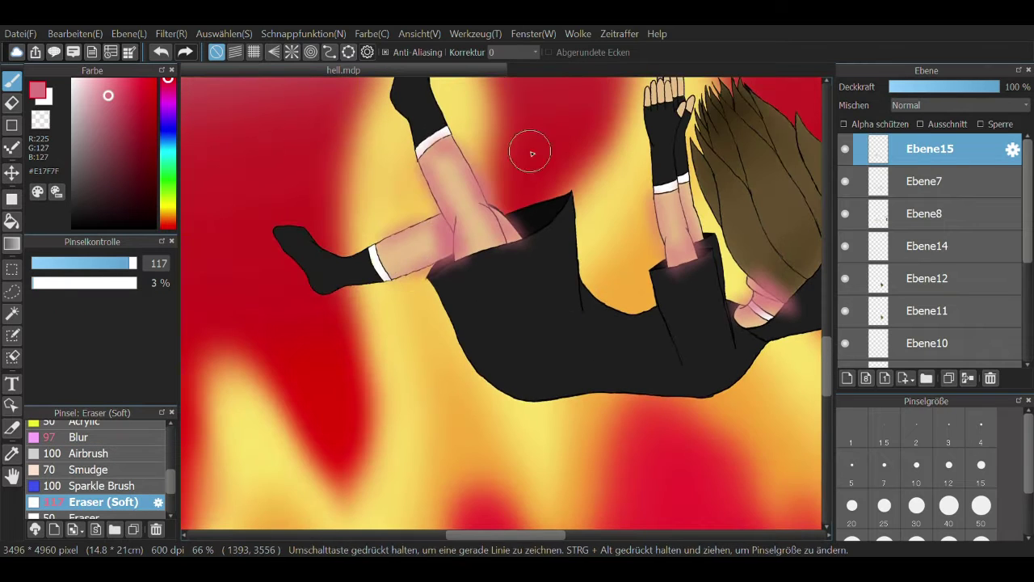
scroll(530, 153, "up", 2)
left_click_drag(512, 312, 485, 291)
scroll(259, 208, "down", 1)
Pick the darker pink #CD6C6C and airbrush deeper shading along the forearms down to the sleeve cuff
scroll(259, 208, "down", 2)
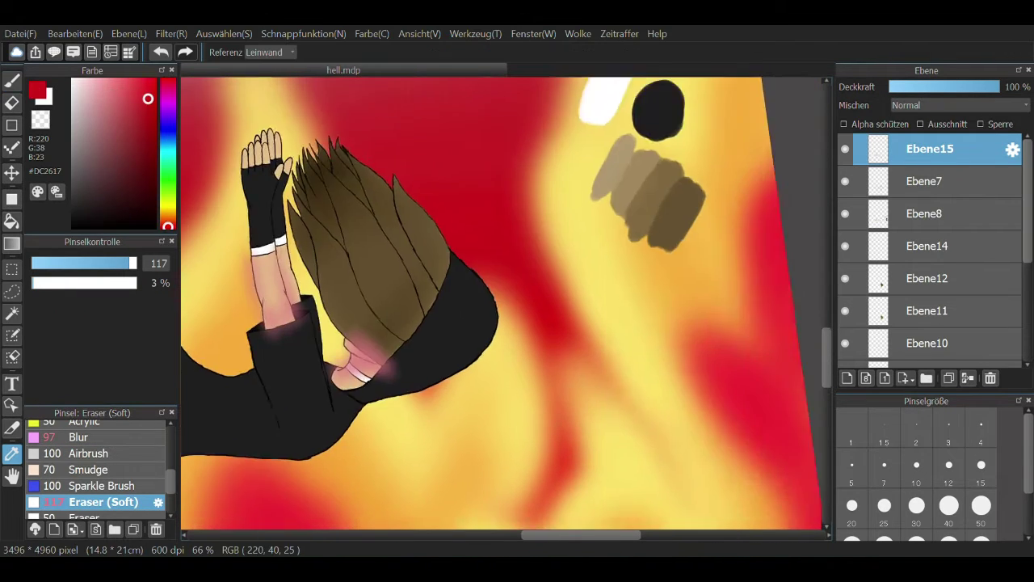
scroll(517, 291, "up", 2)
key("a")
scroll(322, 405, "up", 2)
left_click_drag(321, 404, 380, 369)
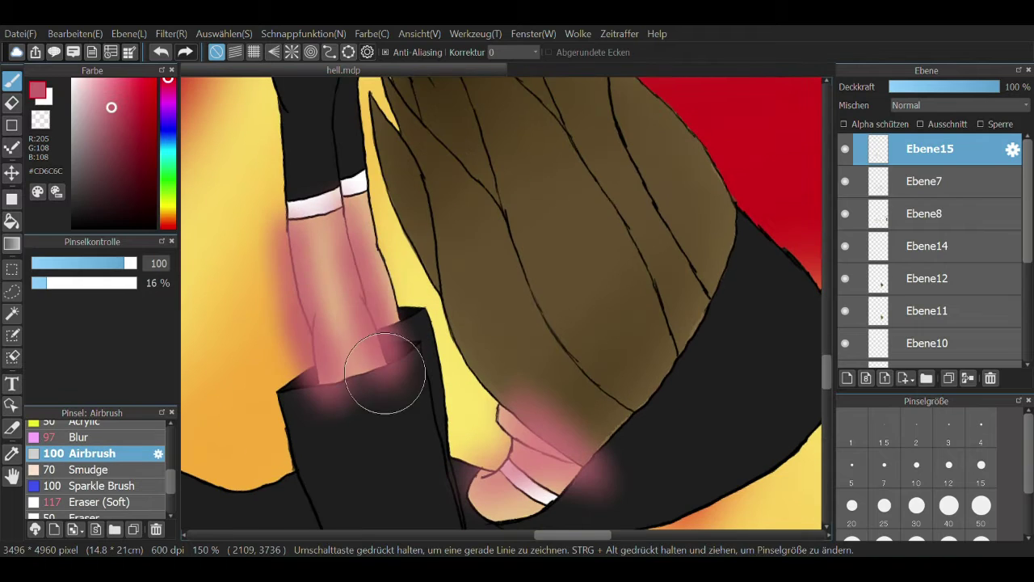
Airbrush #CD6C6C shading at size 100 along the neck, the forearms and the edges of both bare legs
scroll(381, 370, "down", 2)
scroll(398, 281, "up", 2)
mouse_move(368, 242)
left_mouse_down()
mouse_move(397, 281)
mouse_move(619, 352)
left_mouse_up()
scroll(561, 342, "down", 2)
scroll(561, 342, "up", 2)
scroll(561, 342, "down", 1)
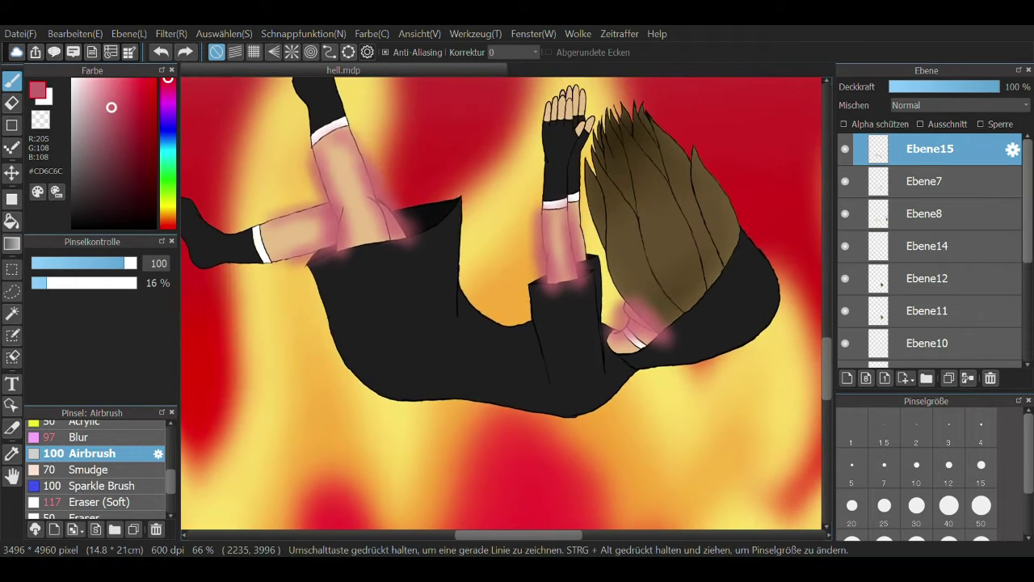
Blend the darker pink shading on the forearms, neck and legs with the Blur brush at size 306
left_click(79, 437)
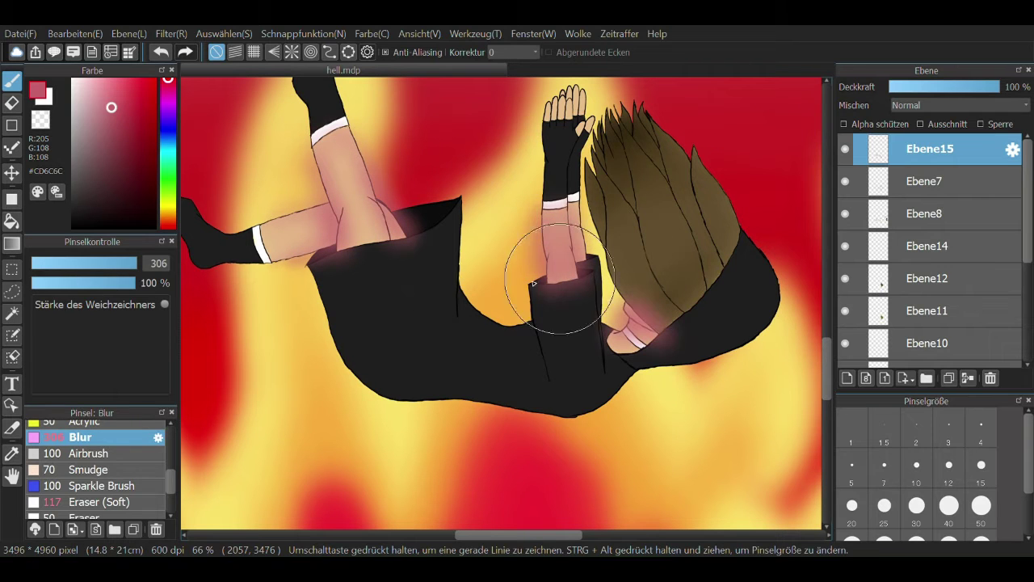
key("e")
key("e")
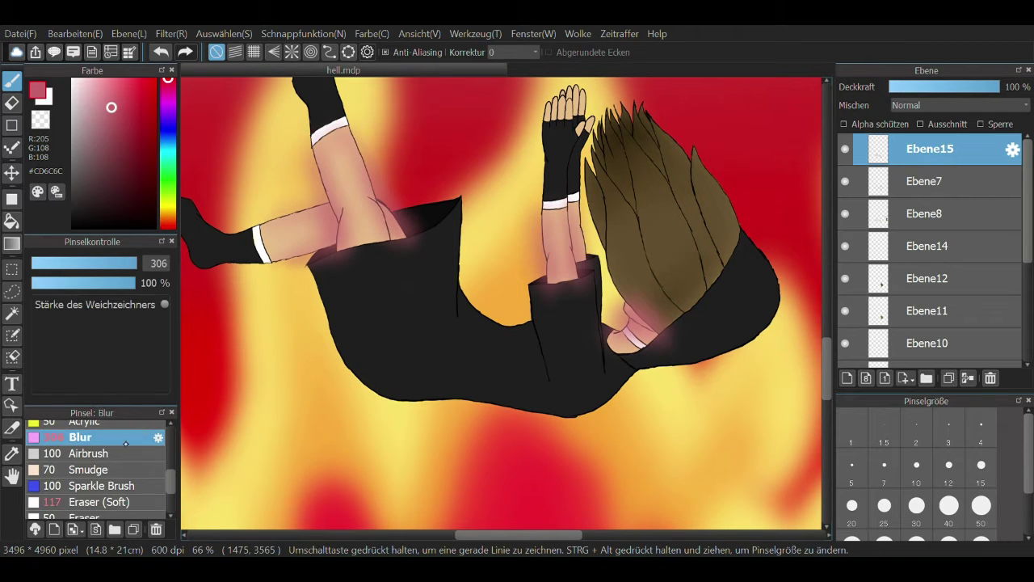
Pick the skin tone #EABE87, airbrush lighter areas on the forearms, chin and legs at size 100, and blend them with the Blur brush
mouse_move(762, 392)
left_mouse_down()
mouse_move(565, 452)
mouse_move(242, 517)
left_mouse_up()
left_click(420, 149, "alt")
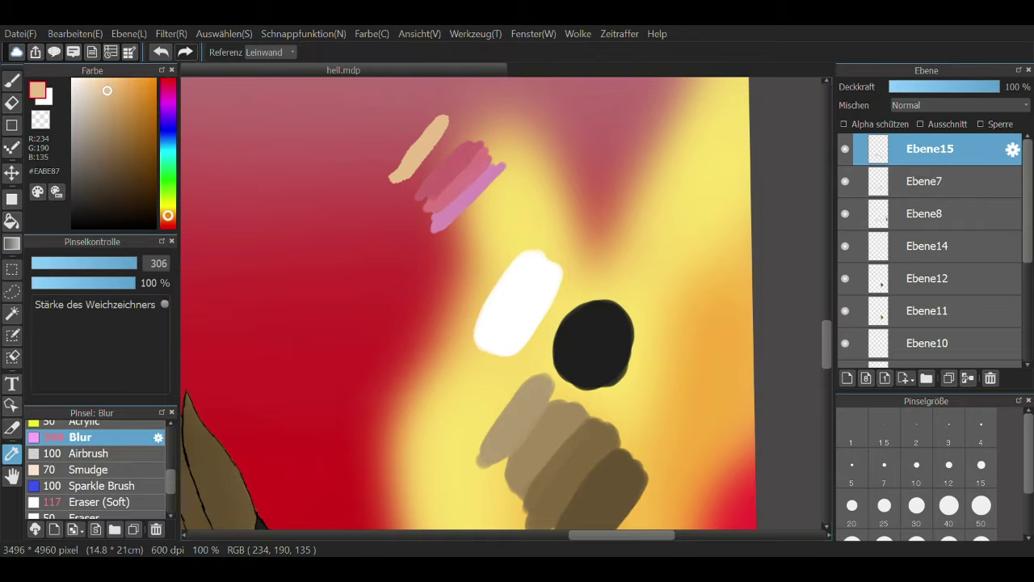
key("b")
mouse_move(380, 226)
left_mouse_down()
mouse_move(501, 428)
mouse_move(385, 305)
mouse_move(652, 294)
left_mouse_up()
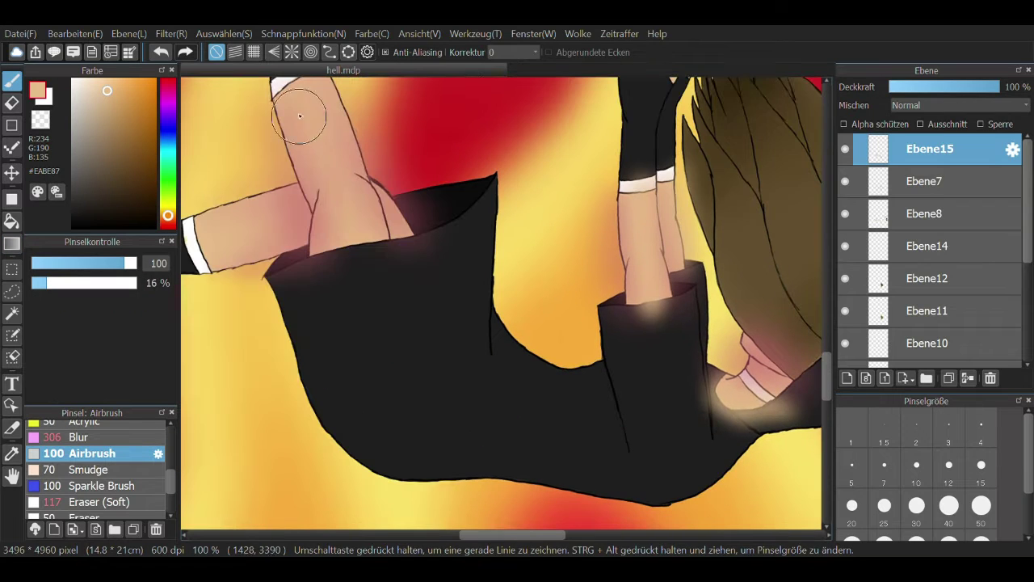
mouse_move(355, 106)
left_mouse_down()
mouse_move(315, 227)
mouse_move(340, 243)
mouse_move(682, 266)
left_mouse_up()
key("b")
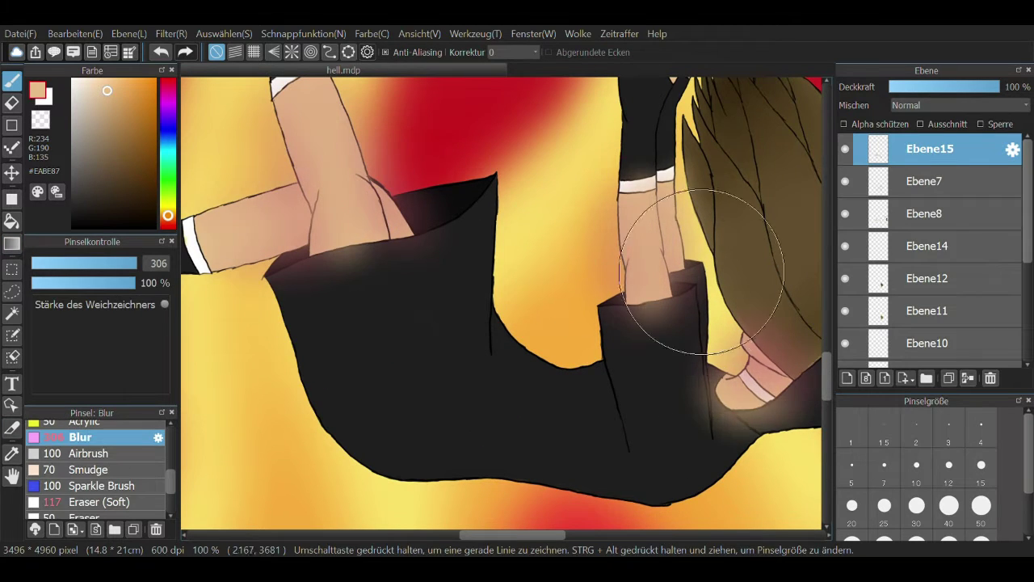
Pick the pink #E08083 and airbrush shading on the fingertips and thumbs with the brush reduced to size 27
scroll(501, 307, "up", 5)
scroll(501, 307, "down", 2)
left_click(695, 211, "alt")
left_click(127, 456)
scroll(234, 121, "up", 5)
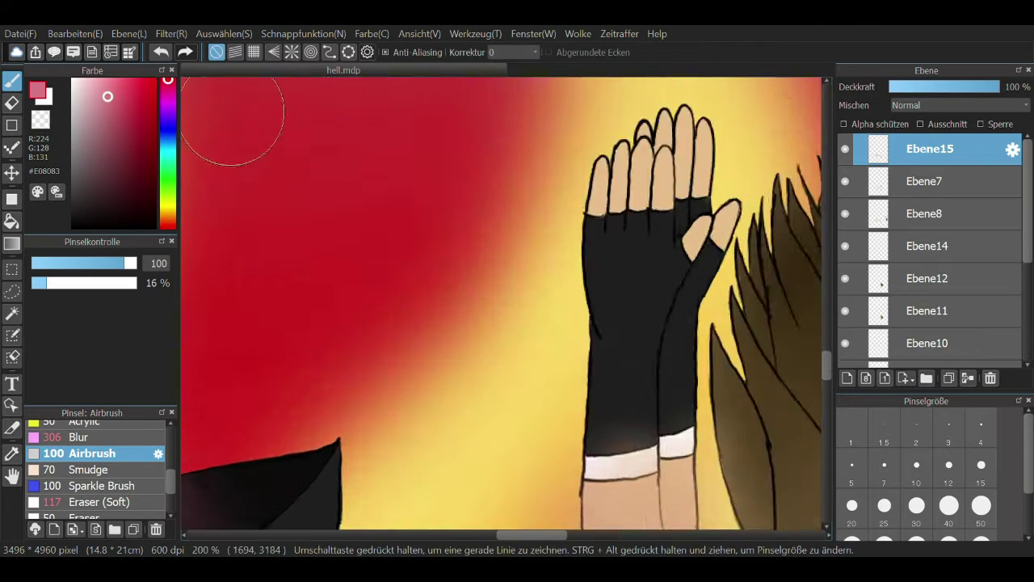
scroll(340, 186, "down", 1)
mouse_move(303, 259)
left_mouse_down()
mouse_move(342, 185)
mouse_move(367, 188)
mouse_move(417, 282)
mouse_move(470, 331)
mouse_move(509, 287)
mouse_move(483, 209)
mouse_move(436, 121)
mouse_move(423, 194)
mouse_move(414, 171)
left_mouse_up()
scroll(414, 171, "down", 4)
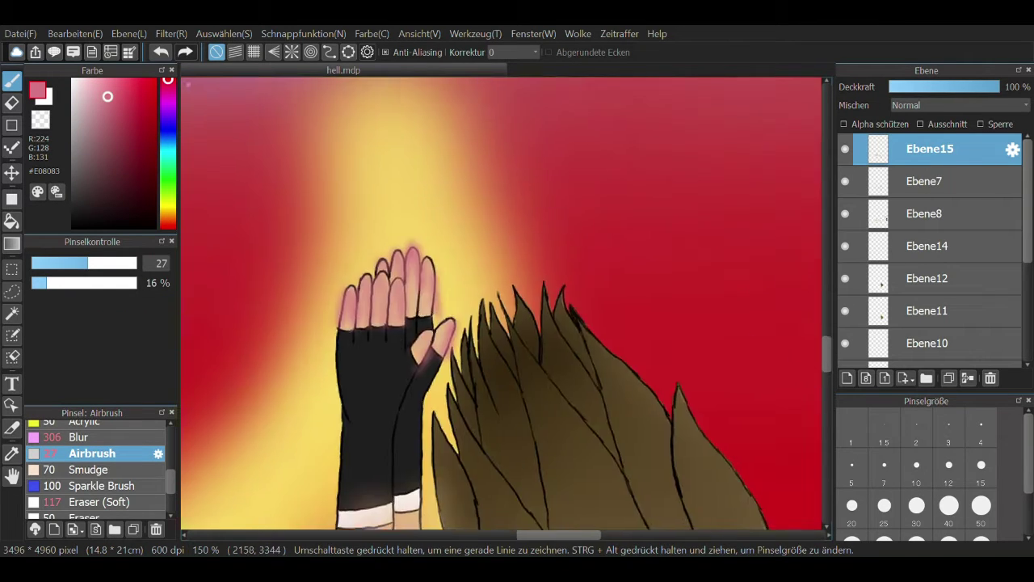
Pick the darker pink #CD6C6C and airbrush deeper shading along the finger edges, reducing the brush to size 12.9
scroll(501, 308, "right", 5)
scroll(501, 162, "up", 2)
left_click(477, 129, "alt")
scroll(566, 180, "up", 2)
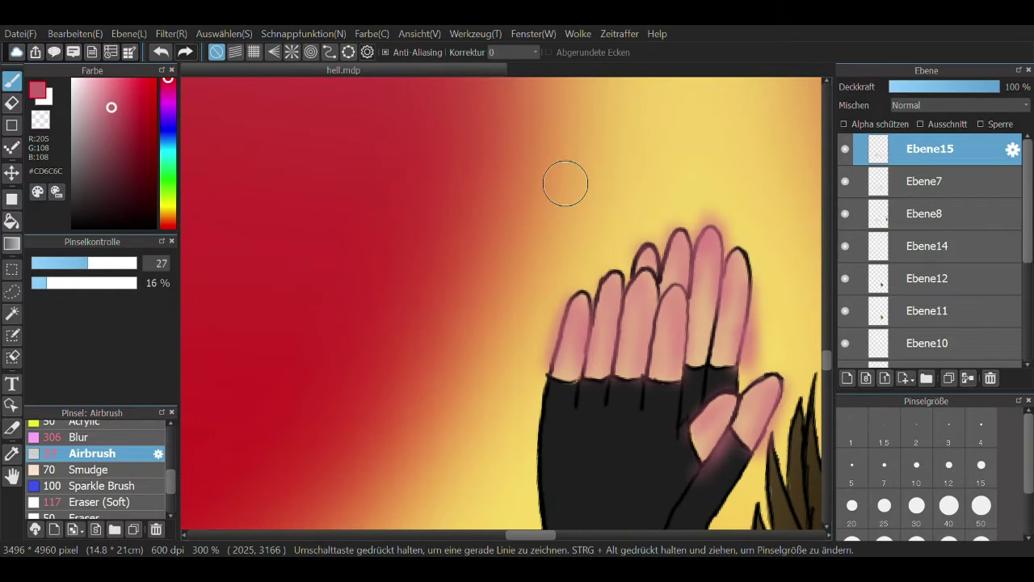
left_click_drag(577, 300, 557, 299)
scroll(557, 300, "up", 2)
mouse_move(437, 234)
left_mouse_down()
mouse_move(506, 436)
mouse_move(591, 429)
mouse_move(537, 293)
mouse_move(521, 283)
mouse_move(533, 181)
mouse_move(437, 203)
left_mouse_up()
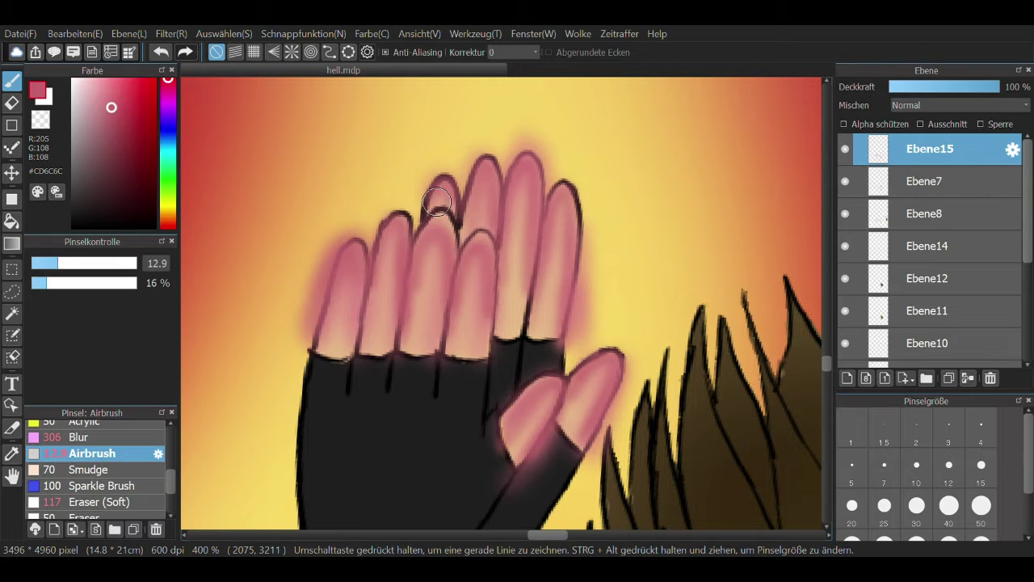
Pick the skin tone #EABE87 and blend the pink shading on the fingers with the Blur brush at size 306
scroll(436, 204, "down", 3)
scroll(436, 204, "right", 5)
scroll(339, 243, "up", 1)
left_click(332, 241, "alt")
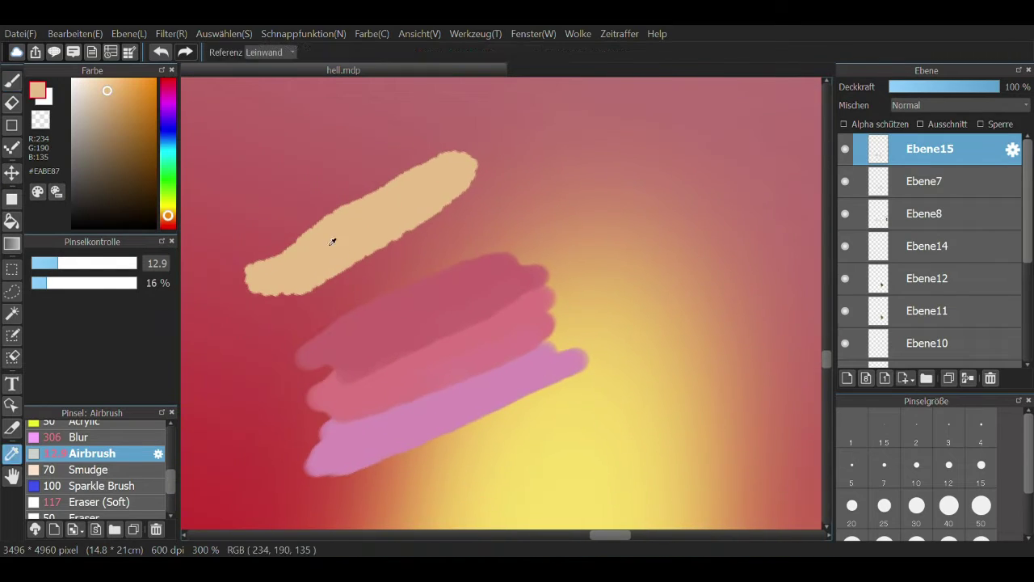
scroll(333, 242, "left", 5)
scroll(332, 242, "up", 3)
scroll(392, 485, "down", 2)
left_click(80, 436)
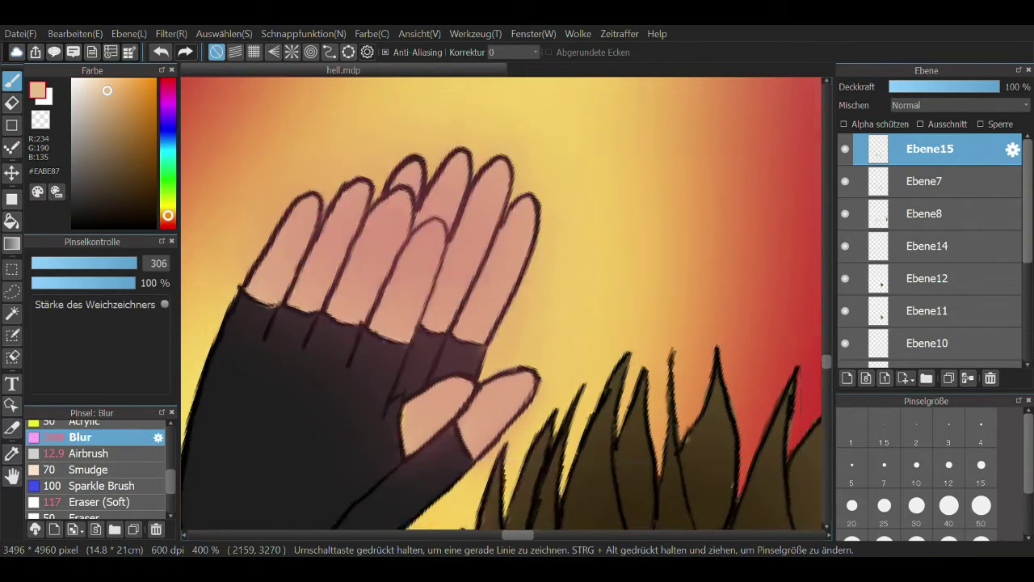
scroll(529, 378, "down", 1)
Airbrush #EABE87 highlights down the fingers at size 12.9 and soften them with the Blur and Eraser (Soft) brushes
left_click(92, 454)
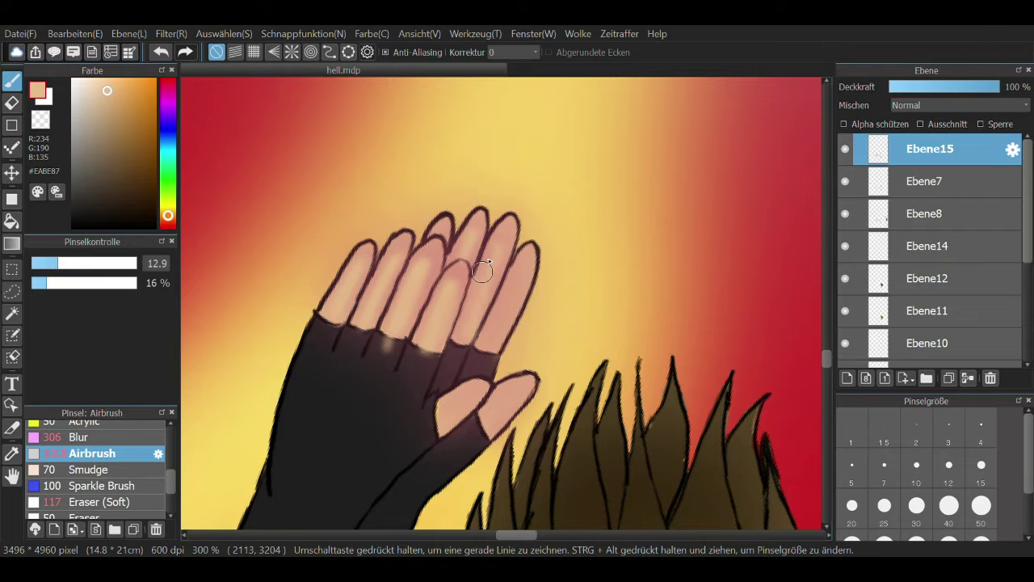
left_click(97, 502)
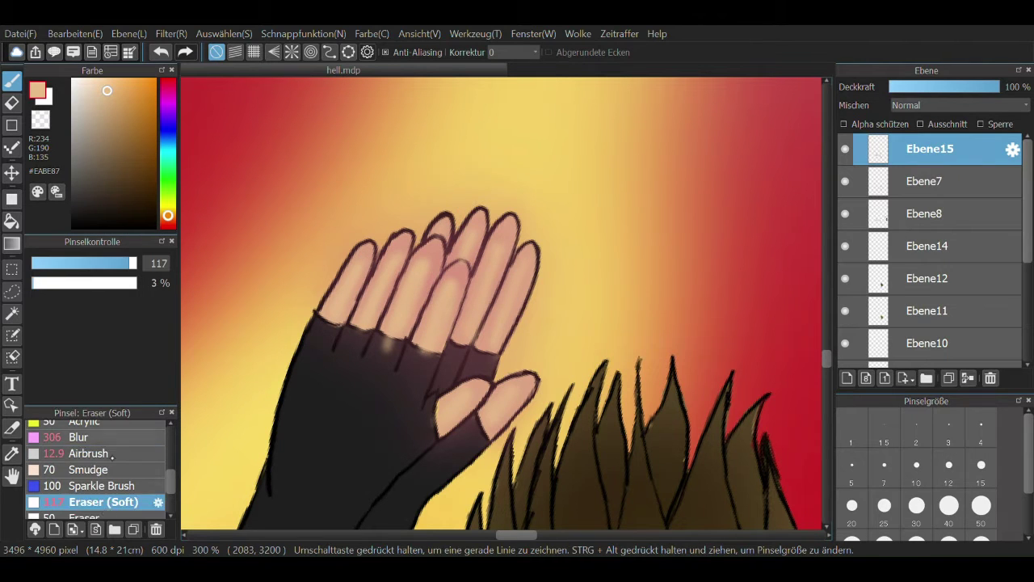
left_click(79, 437)
left_click(97, 502)
scroll(369, 345, "down", 4)
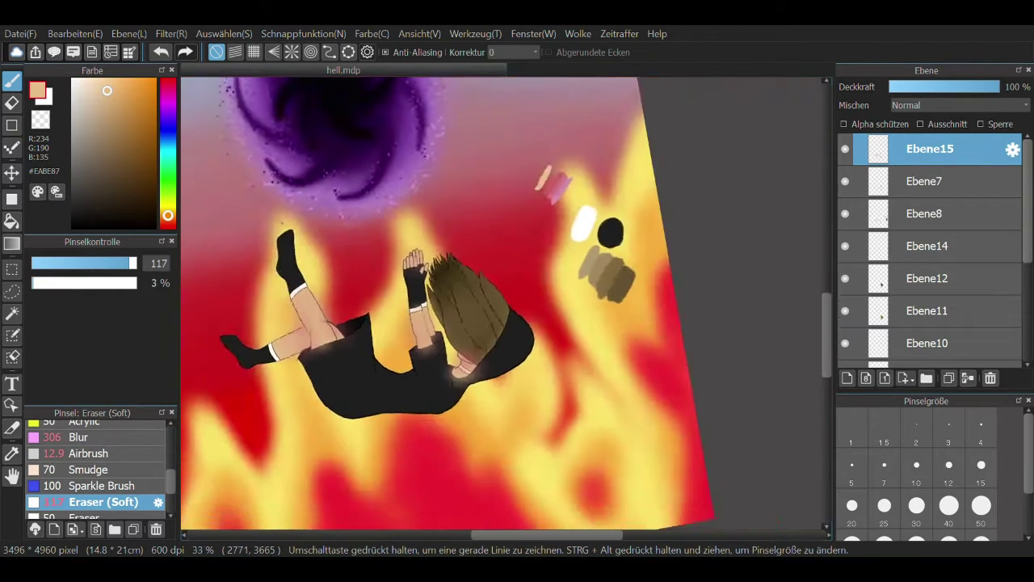
Pick the pink #CD6C6C and airbrush narrow shading at size 20 along the forearm edges and the neck
scroll(509, 242, "up", 3)
left_click(420, 202, "alt")
left_click(93, 454)
scroll(334, 257, "up", 4)
mouse_move(354, 282)
left_mouse_down()
mouse_move(400, 338)
mouse_move(378, 317)
mouse_move(440, 477)
left_mouse_up()
left_click_drag(258, 340, 257, 182)
left_click_drag(312, 346, 314, 192)
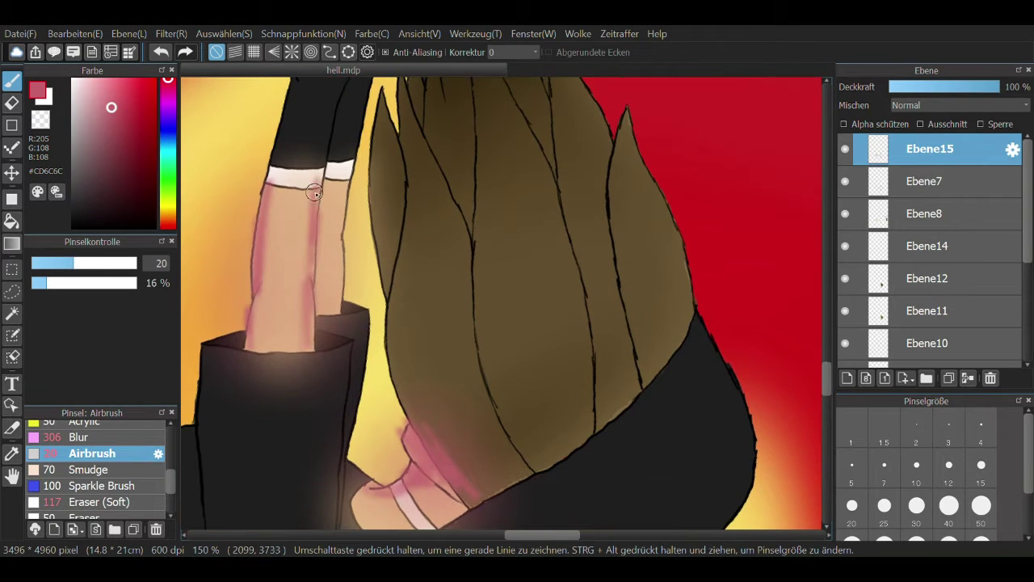
Airbrush #CD6C6C shading along the bare legs and blend the new shading with the Blur brush at size 306
scroll(298, 296, "left", 6)
scroll(276, 313, "up", 2)
left_click_drag(370, 220, 380, 325)
mouse_move(392, 243)
left_mouse_down()
mouse_move(416, 333)
mouse_move(277, 324)
mouse_move(455, 374)
mouse_move(291, 404)
left_mouse_up()
scroll(379, 272, "up", 1)
scroll(390, 164, "left", 3)
left_click(79, 437)
scroll(476, 395, "down", 5)
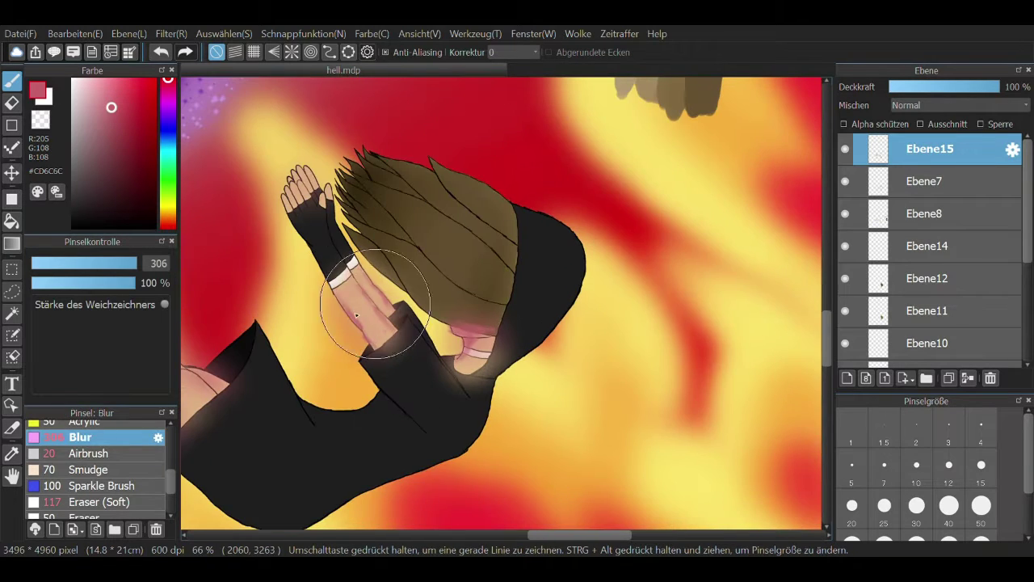
Erase the shading spill from the white collar and the black clothing around the chin with the eraser at size 27
key("e")
scroll(392, 300, "up", 6)
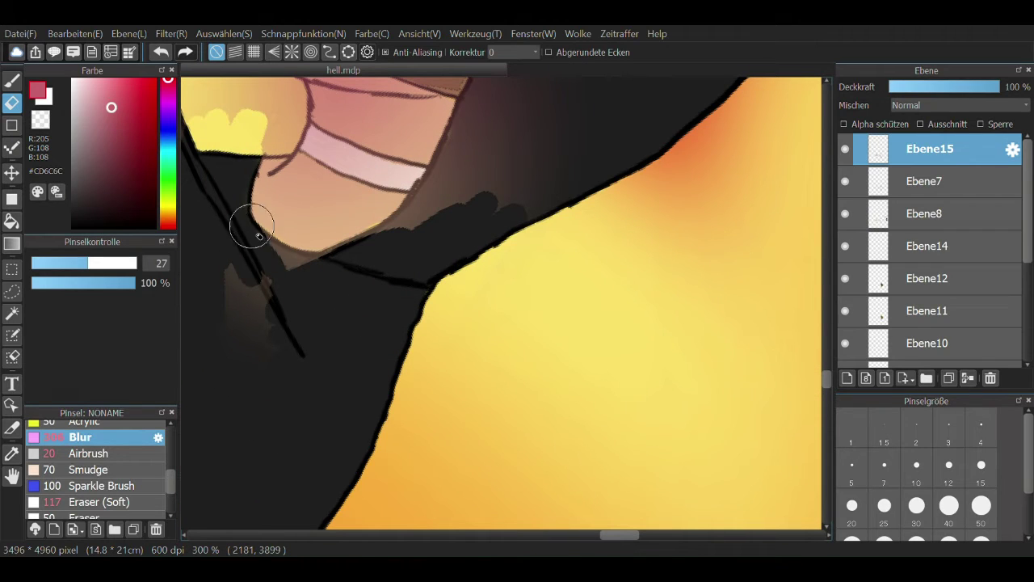
left_click_drag(418, 188, 404, 210)
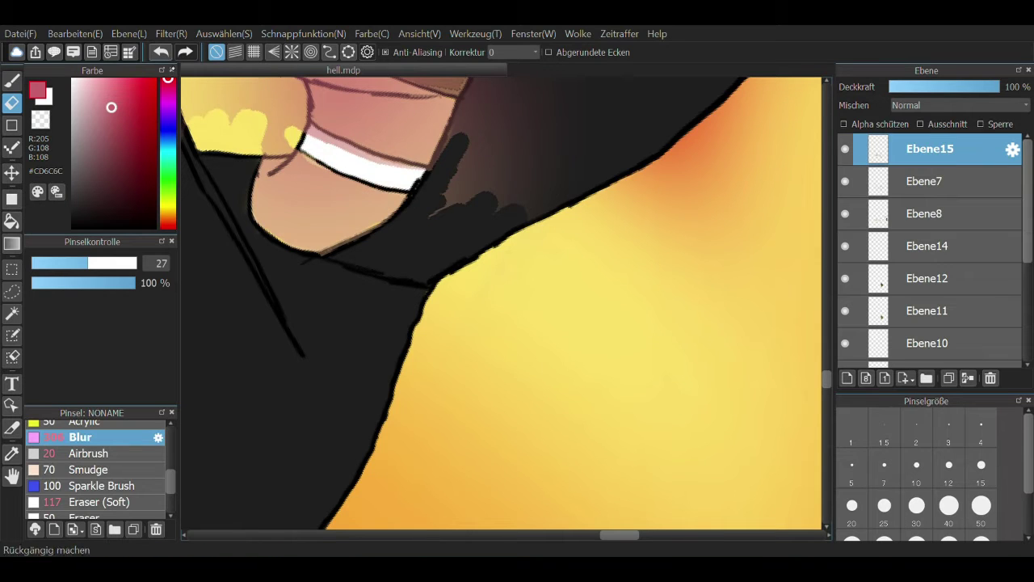
scroll(381, 266, "up", 1)
left_click_drag(381, 266, 452, 306)
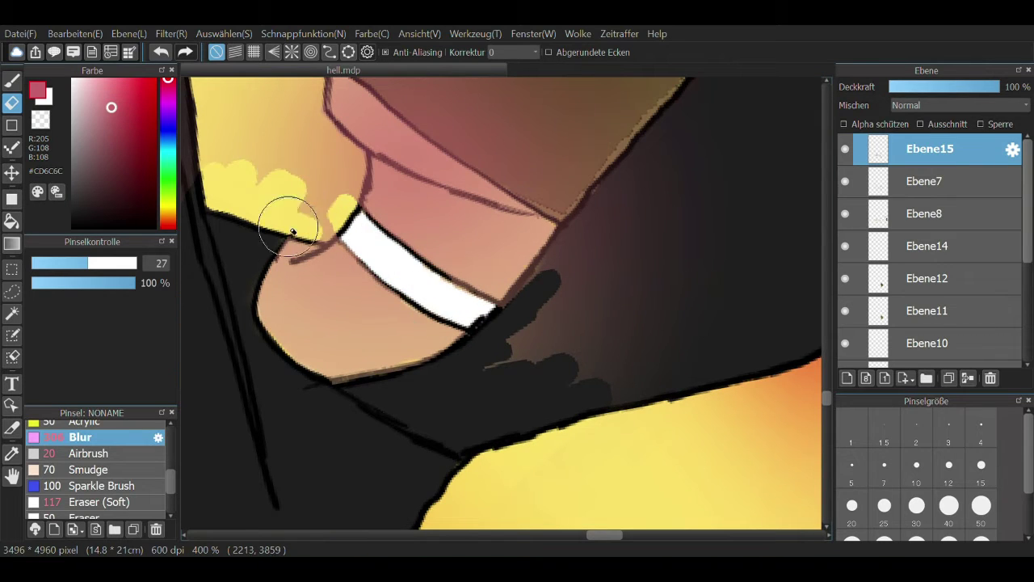
Erase the shading spill from the yellow background beside the neck, the lower hair and the black hood
mouse_move(293, 232)
left_mouse_down()
mouse_move(359, 191)
mouse_move(347, 153)
mouse_move(224, 164)
mouse_move(534, 295)
mouse_move(585, 242)
mouse_move(503, 165)
mouse_move(519, 338)
left_mouse_up()
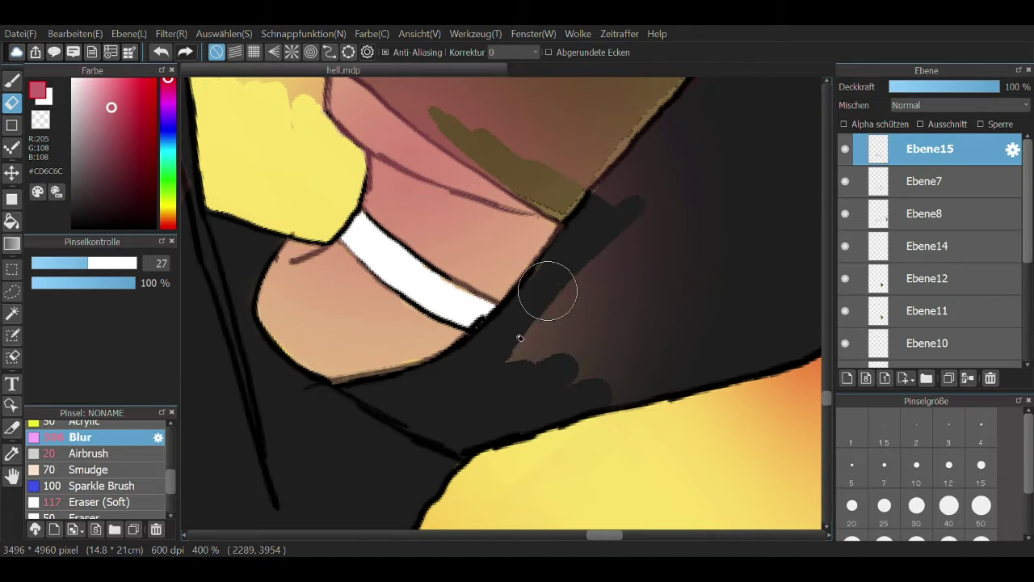
scroll(519, 338, "down", 1)
mouse_move(307, 214)
left_mouse_down()
mouse_move(261, 243)
mouse_move(432, 335)
mouse_move(351, 217)
mouse_move(502, 268)
left_mouse_up()
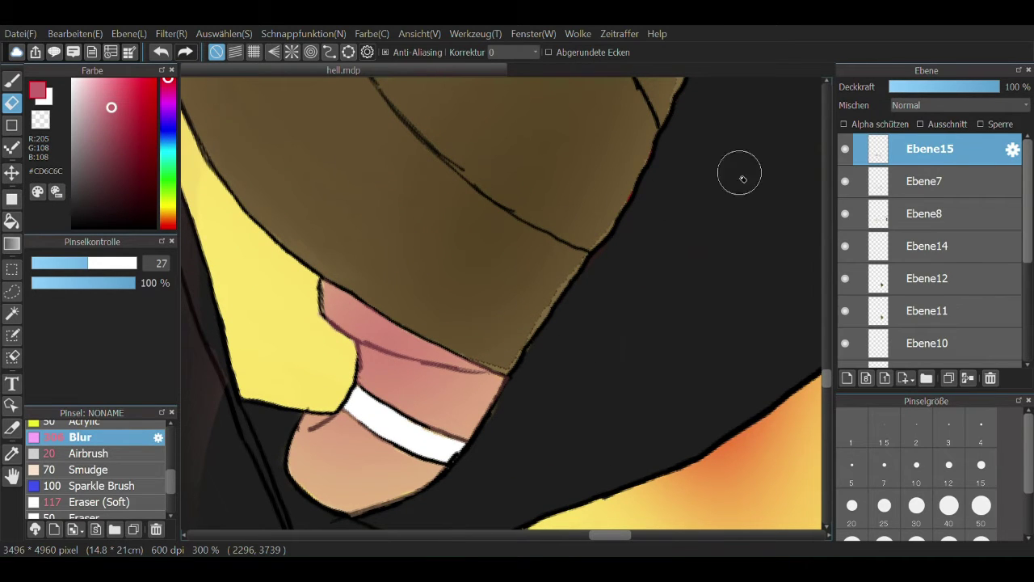
Erase the blurred spill around the fingers and on the black gloves, reducing the eraser to size 18
scroll(744, 178, "down", 3)
scroll(497, 233, "up", 2)
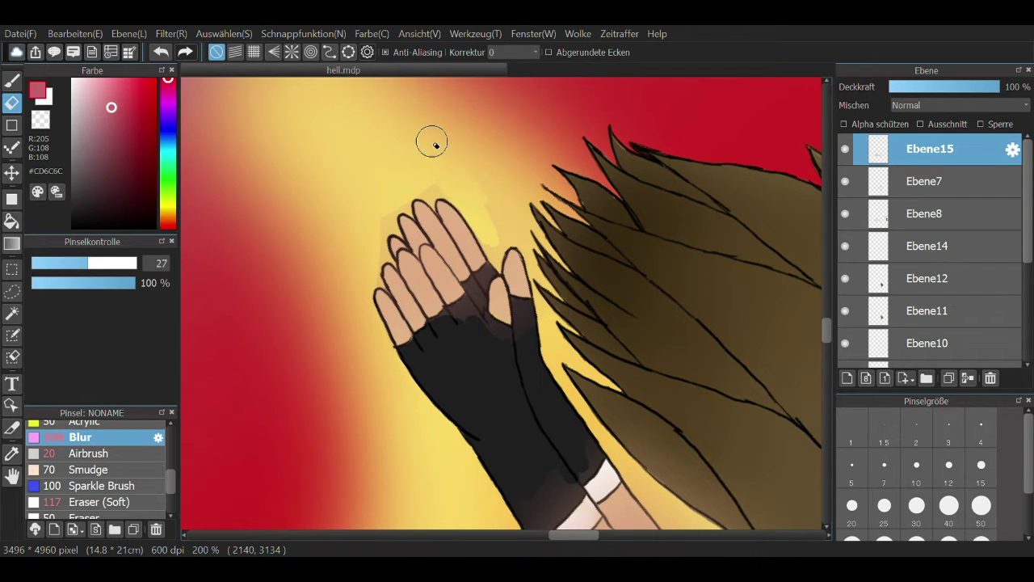
scroll(494, 111, "up", 1)
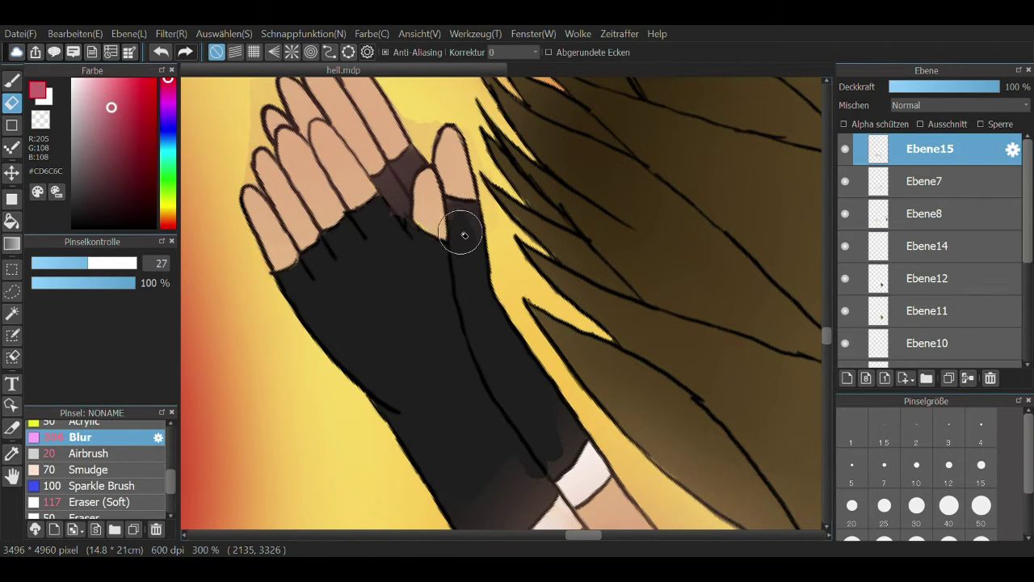
scroll(457, 202, "up", 2)
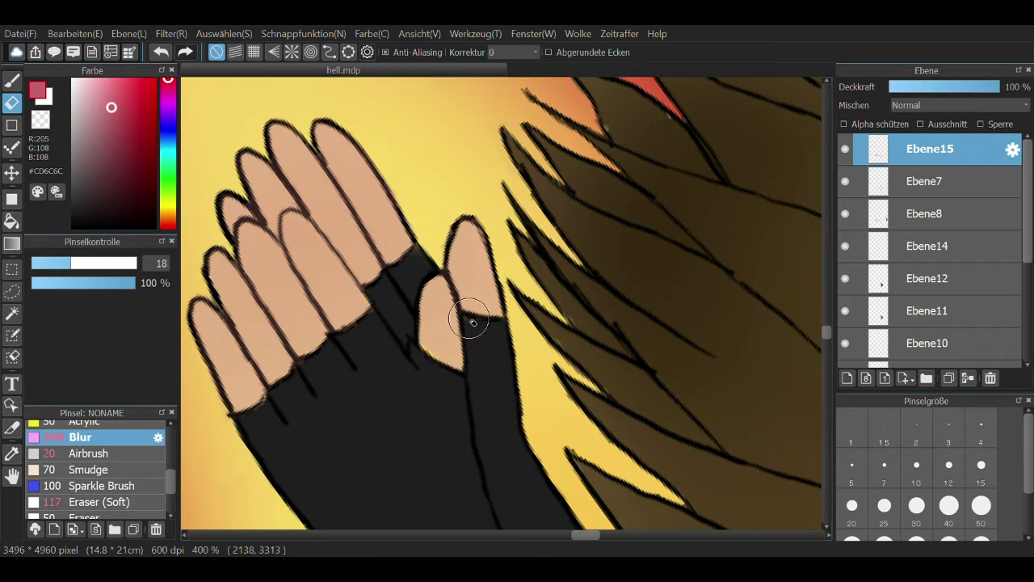
Erase the spill from the white wristbands and the orange background along the outer edge of the forearm
scroll(541, 195, "down", 3)
mouse_move(388, 420)
left_mouse_down()
mouse_move(415, 389)
mouse_move(391, 463)
mouse_move(481, 387)
mouse_move(523, 309)
mouse_move(422, 293)
mouse_move(336, 234)
left_mouse_up()
scroll(444, 296, "down", 2)
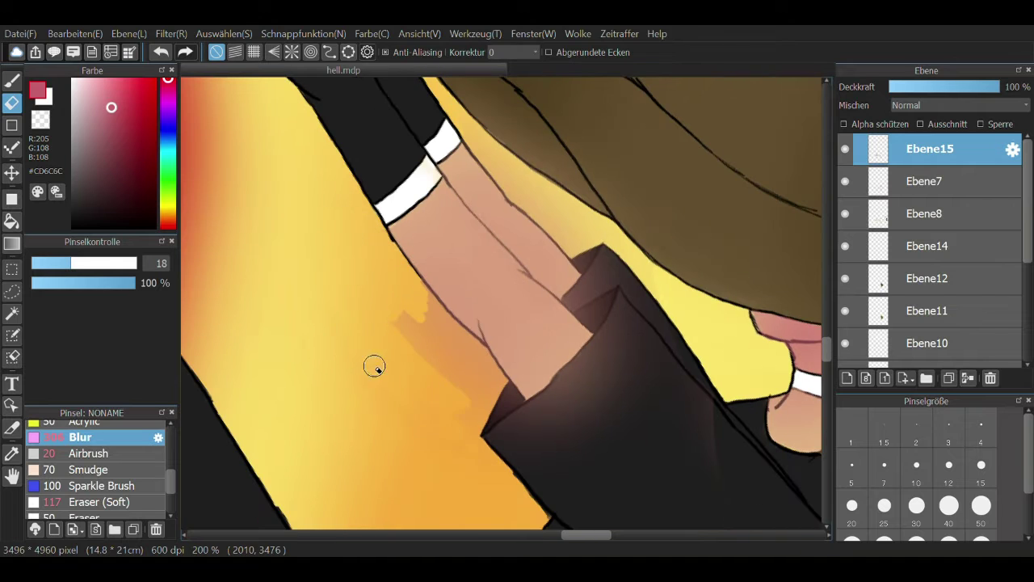
mouse_move(431, 380)
left_mouse_down()
mouse_move(413, 298)
mouse_move(472, 345)
left_mouse_up()
scroll(499, 377, "up", 1)
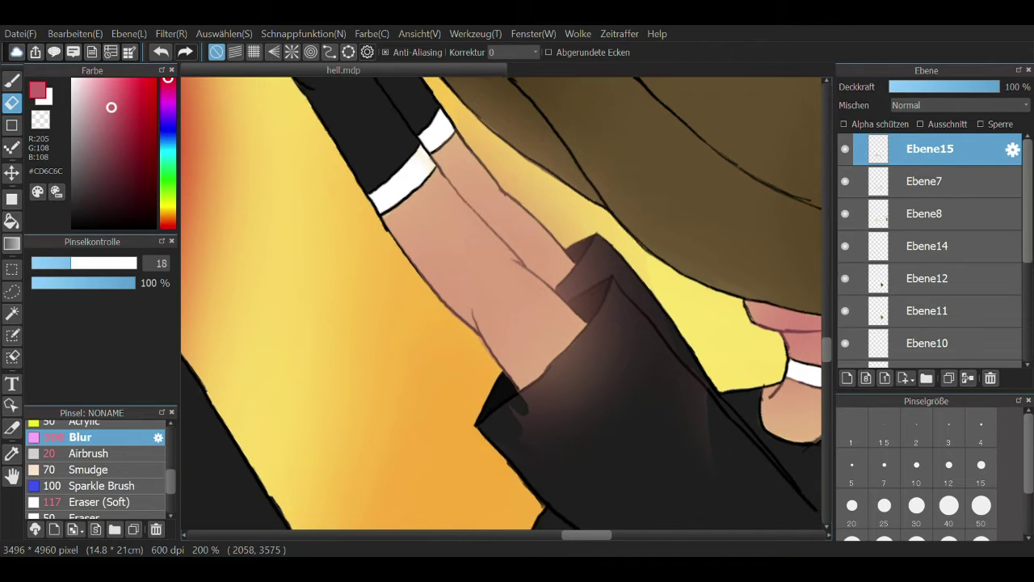
Erase the skin-colored spill from the black sleeve opening and from the background between the forearm and the hair
mouse_move(638, 373)
left_mouse_down()
mouse_move(461, 443)
mouse_move(591, 420)
mouse_move(788, 447)
mouse_move(580, 404)
mouse_move(613, 280)
left_mouse_up()
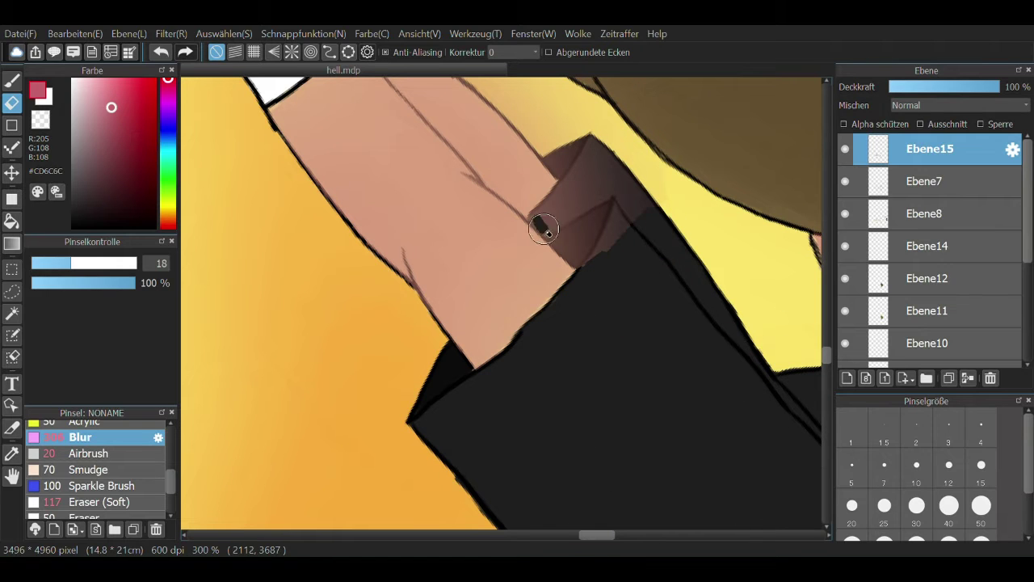
left_click_drag(563, 174, 650, 154)
scroll(548, 208, "down", 3)
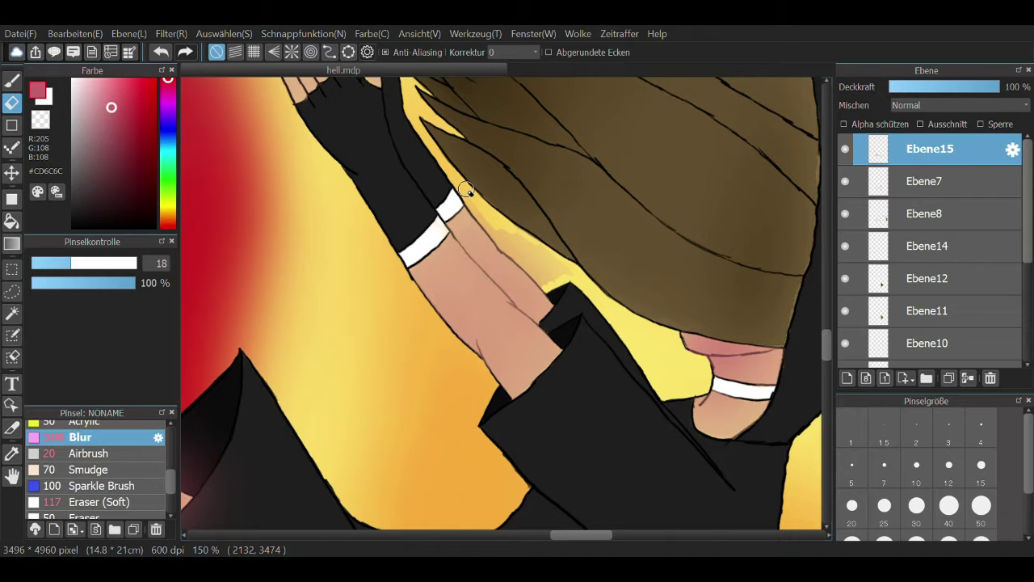
scroll(556, 306, "up", 1)
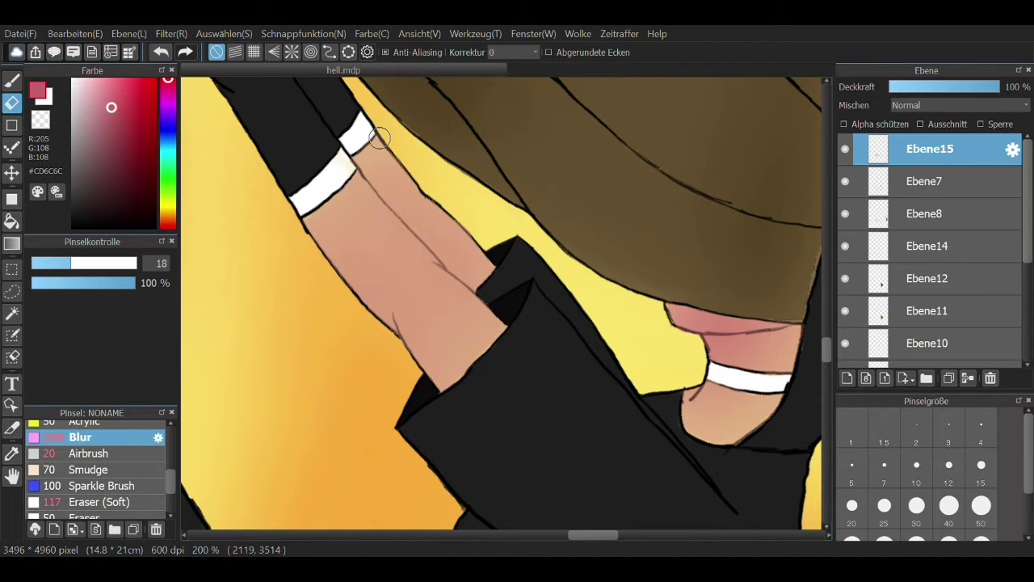
Erase the shading spill around the lower leg's sock band and on the black garment's hem beside the thigh
scroll(380, 137, "down", 3)
scroll(536, 311, "up", 3)
mouse_move(634, 401)
left_mouse_down()
mouse_move(760, 296)
mouse_move(815, 311)
left_mouse_up()
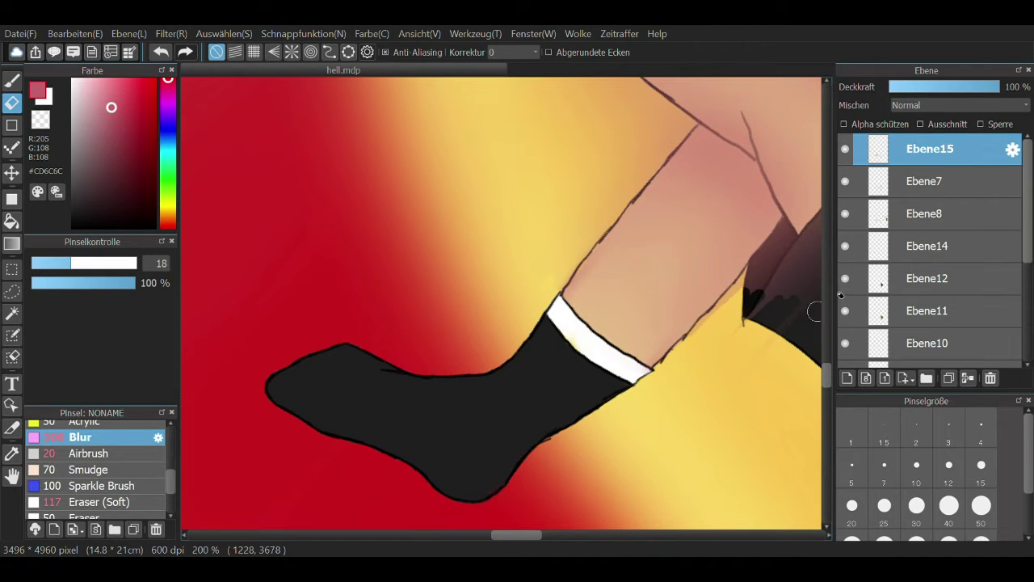
scroll(496, 138, "up", 2)
left_click_drag(496, 138, 536, 180)
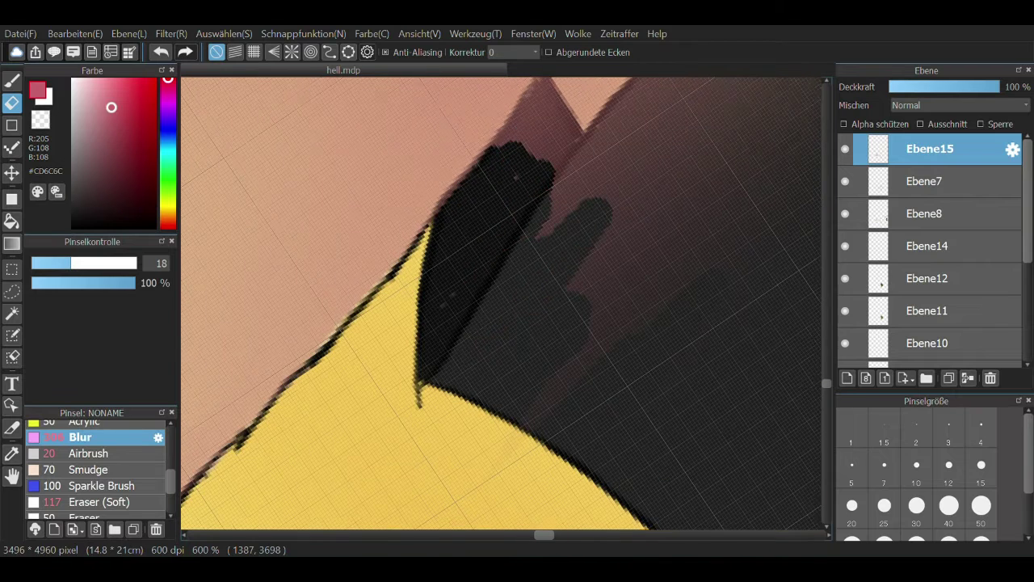
mouse_move(564, 244)
left_mouse_down()
mouse_move(550, 374)
mouse_move(546, 293)
mouse_move(490, 409)
left_mouse_up()
scroll(582, 363, "down", 1)
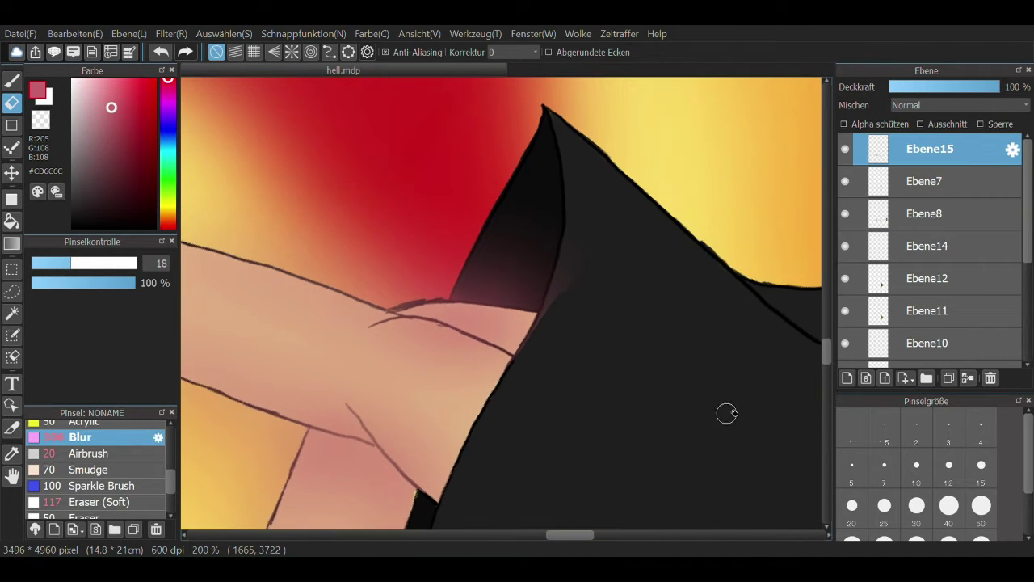
Erase the shading spill from the black garment beside the thigh and from the white sock band, using eraser sizes 47 and 14.2
left_click_drag(464, 266, 582, 241)
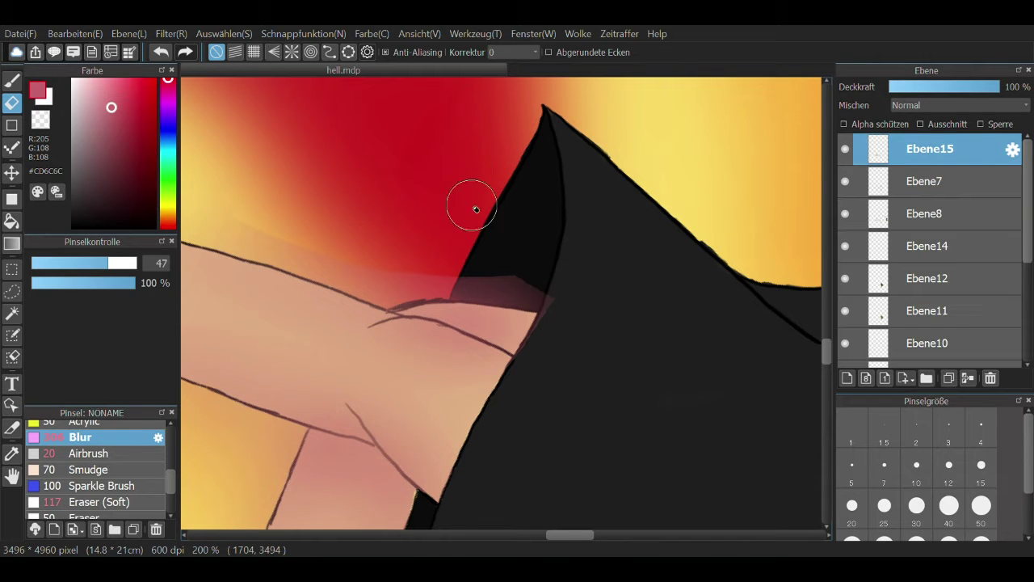
scroll(540, 263, "down", 1)
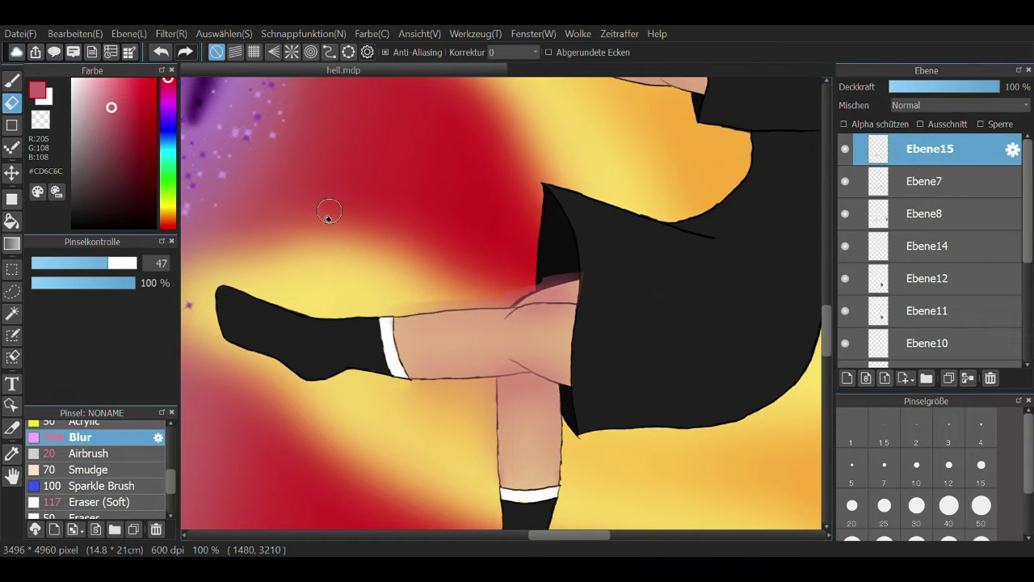
left_click_drag(329, 212, 257, 164)
scroll(373, 292, "up", 1)
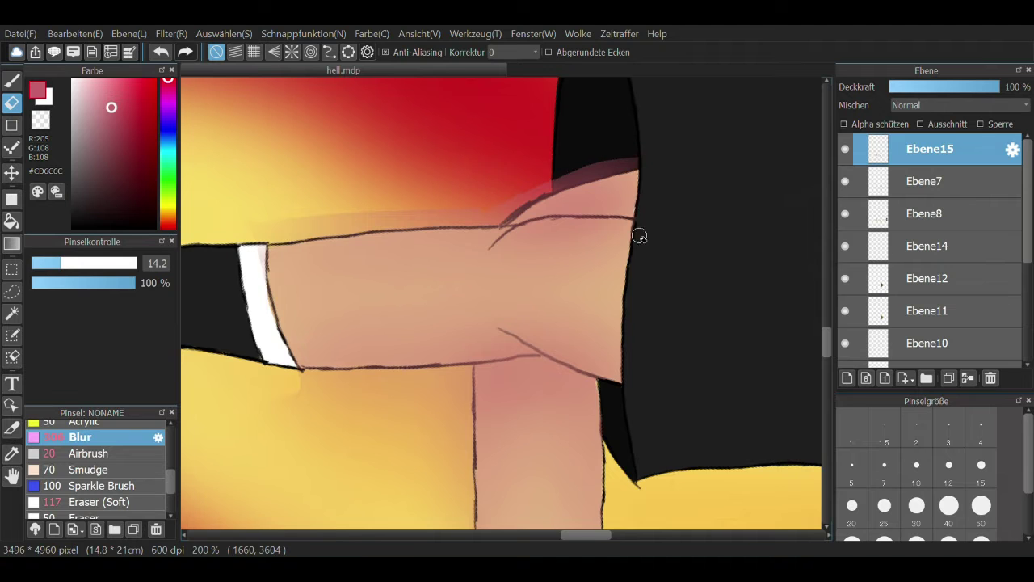
left_click_drag(261, 253, 370, 299)
Erase the skin-colored spill from the yellow background around both lower legs with the eraser at size 28
scroll(505, 418, "down", 1)
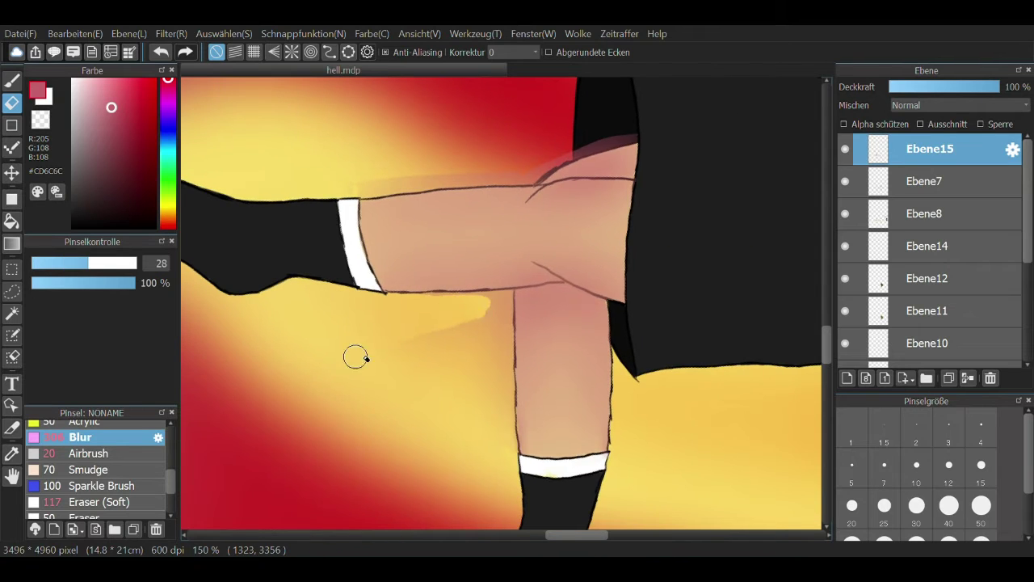
scroll(488, 328, "up", 2)
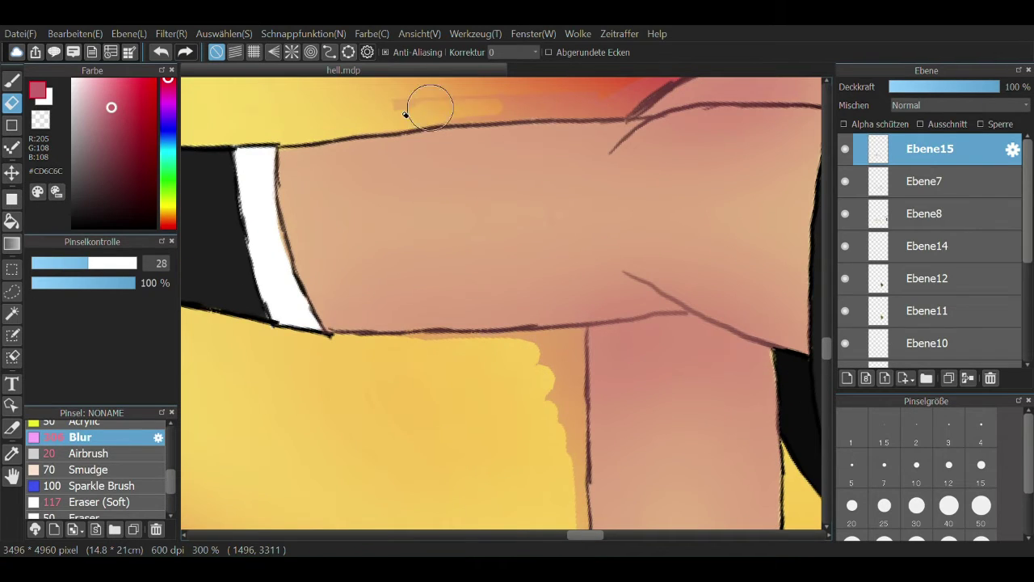
left_click_drag(454, 124, 406, 26)
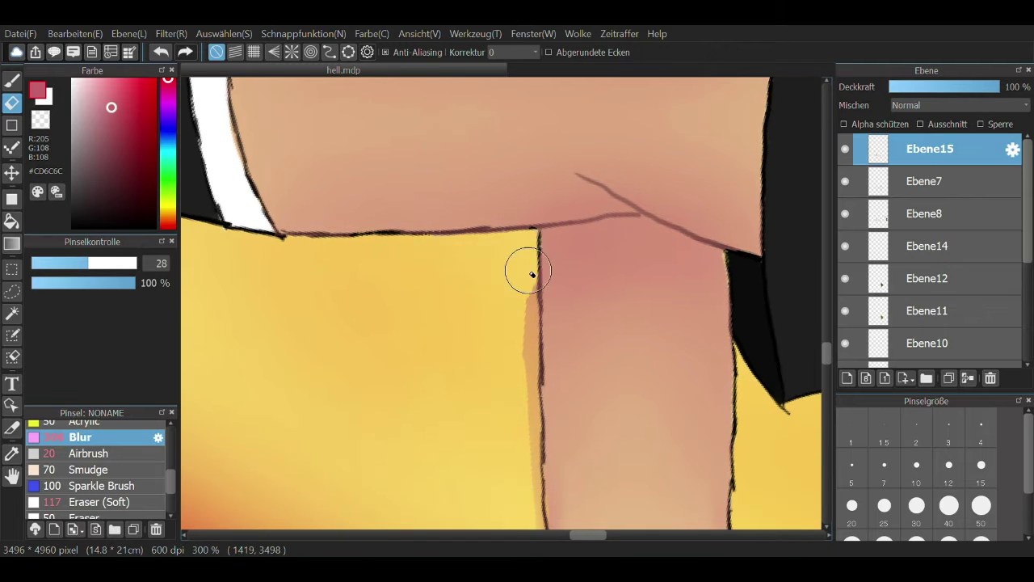
left_click_drag(551, 429, 497, 315)
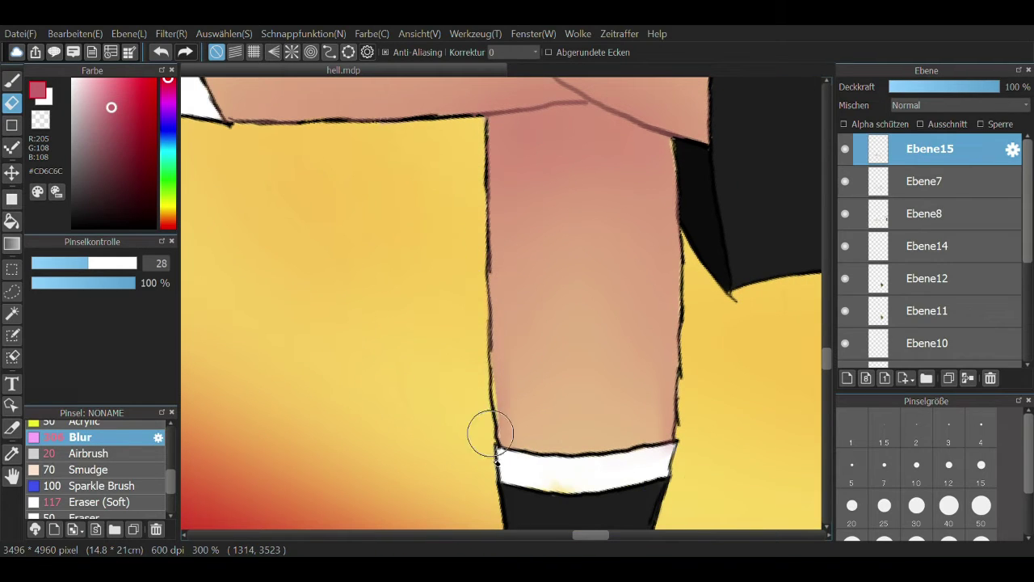
scroll(388, 380, "up", 3)
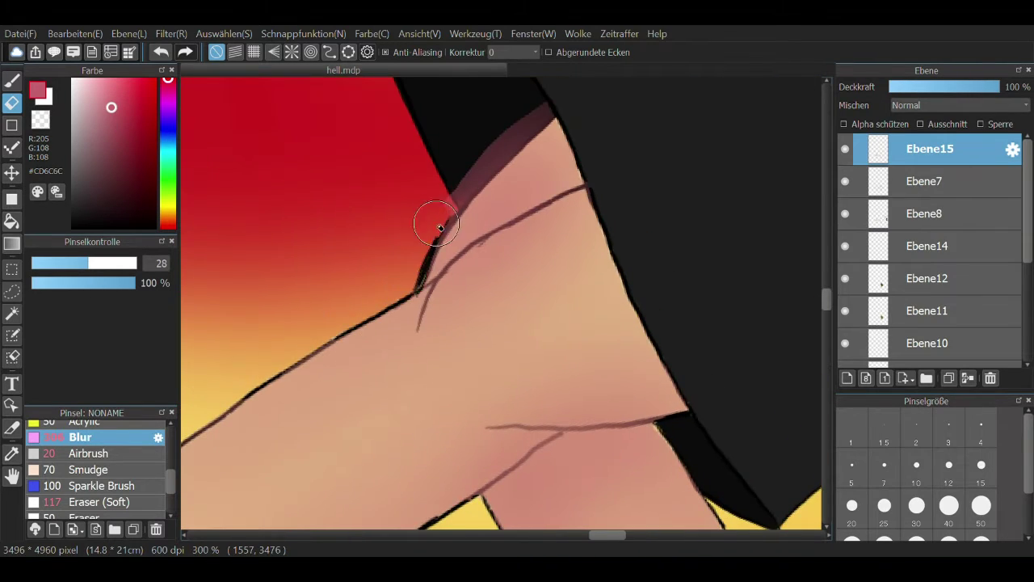
Erase the spill inside the garment opening above the thigh and clear the shading off the leg's crease lines with eraser size 8.3
left_click_drag(439, 227, 527, 115)
scroll(527, 115, "down", 3)
scroll(527, 116, "up", 4)
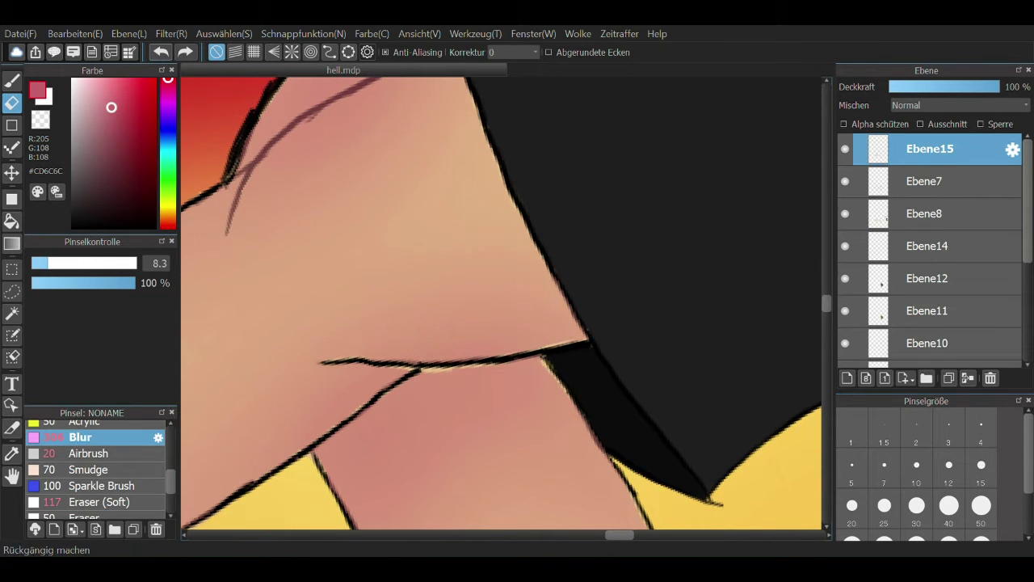
left_click_drag(247, 177, 264, 282)
Erase the shading covering the outlines and crease lines between the two forearms
scroll(395, 177, "down", 4)
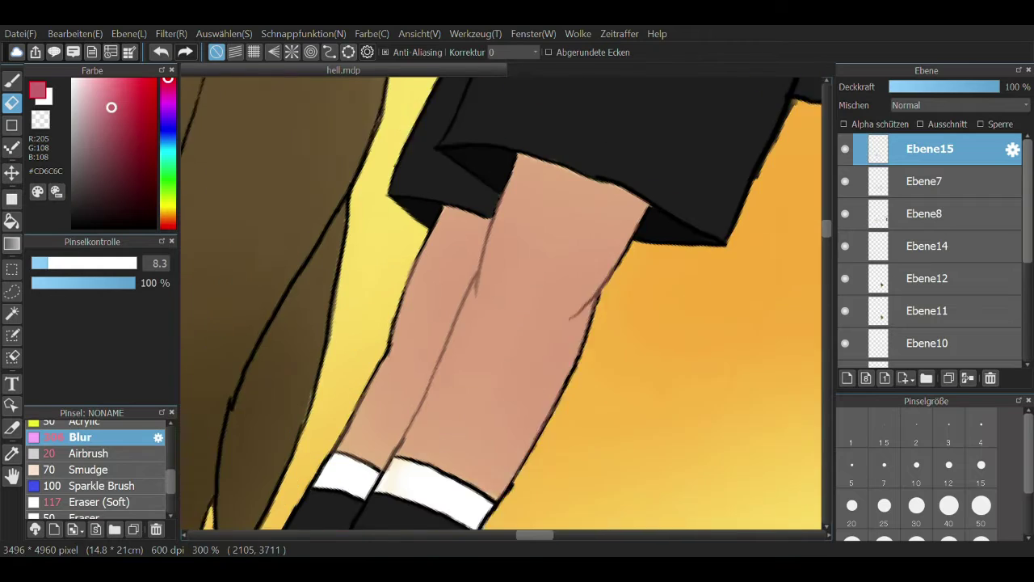
scroll(406, 310, "up", 4)
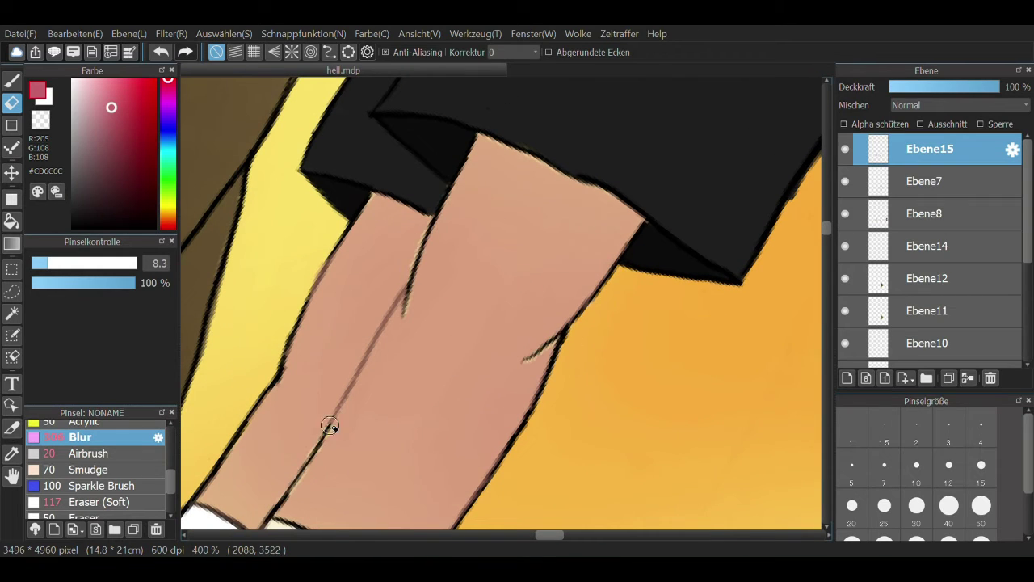
scroll(330, 426, "down", 3)
scroll(330, 426, "up", 3)
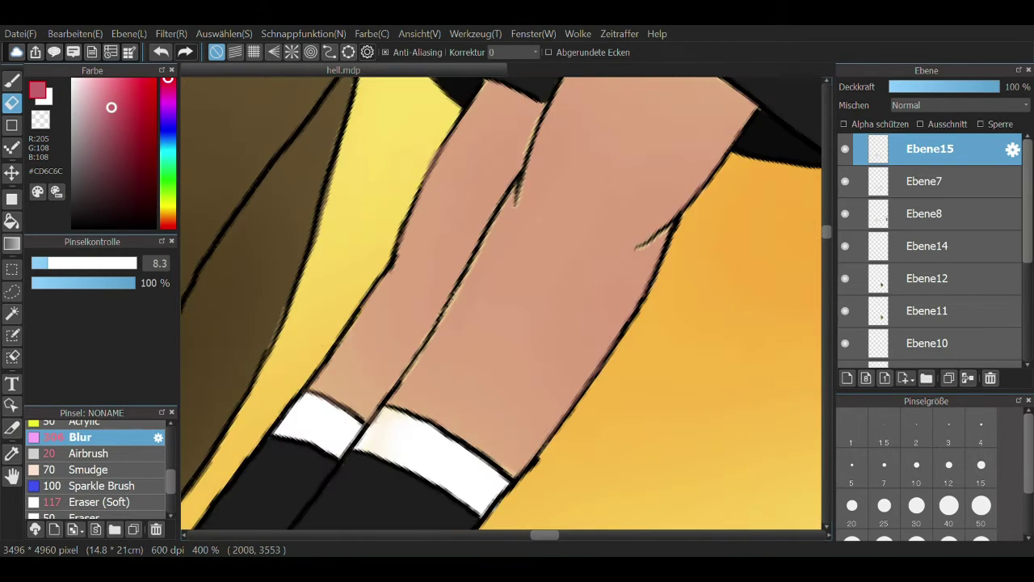
scroll(372, 394, "down", 3)
Erase the shading covering the outlines of the skin around the white band beside the hair
scroll(372, 394, "up", 4)
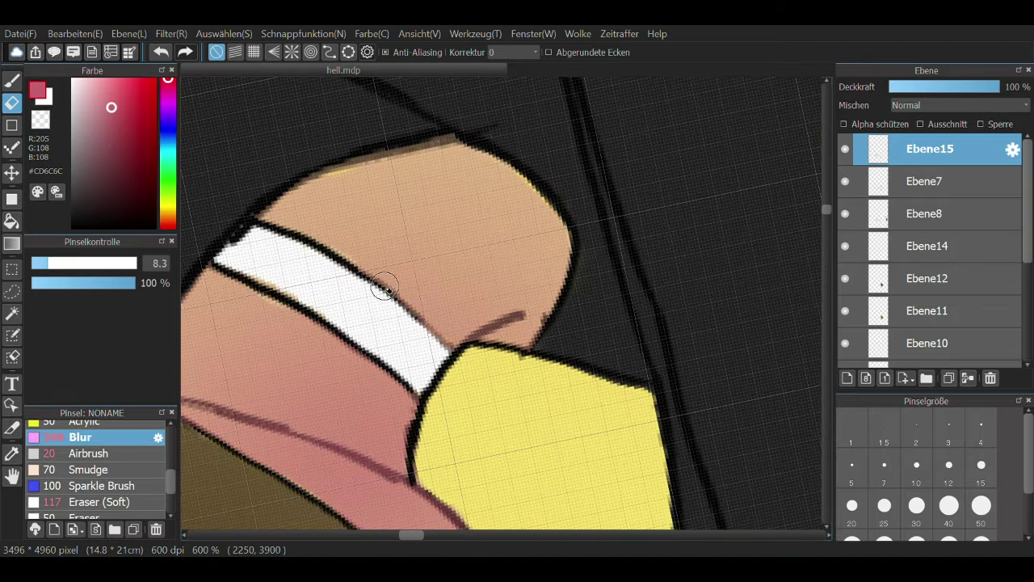
scroll(526, 296, "down", 2)
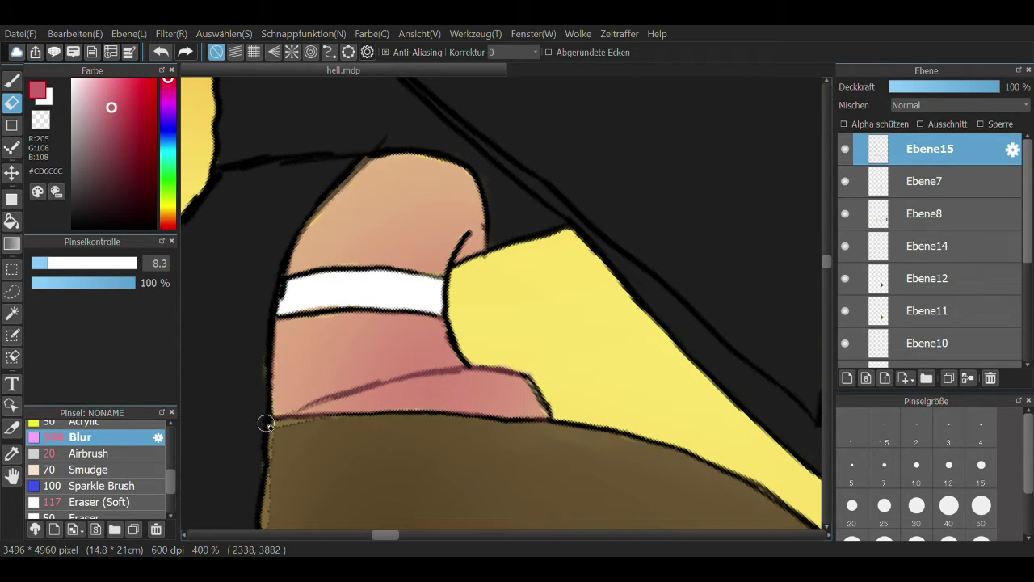
key("ctrl+z")
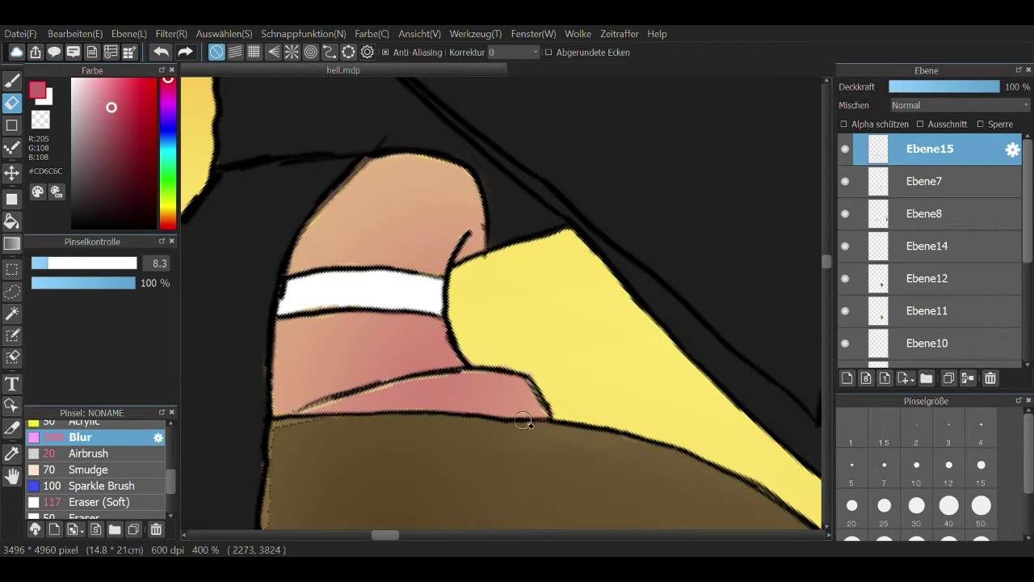
scroll(523, 422, "down", 3)
scroll(524, 422, "up", 1)
Erase the shading covering the black outlines of the fingers
scroll(376, 339, "down", 2)
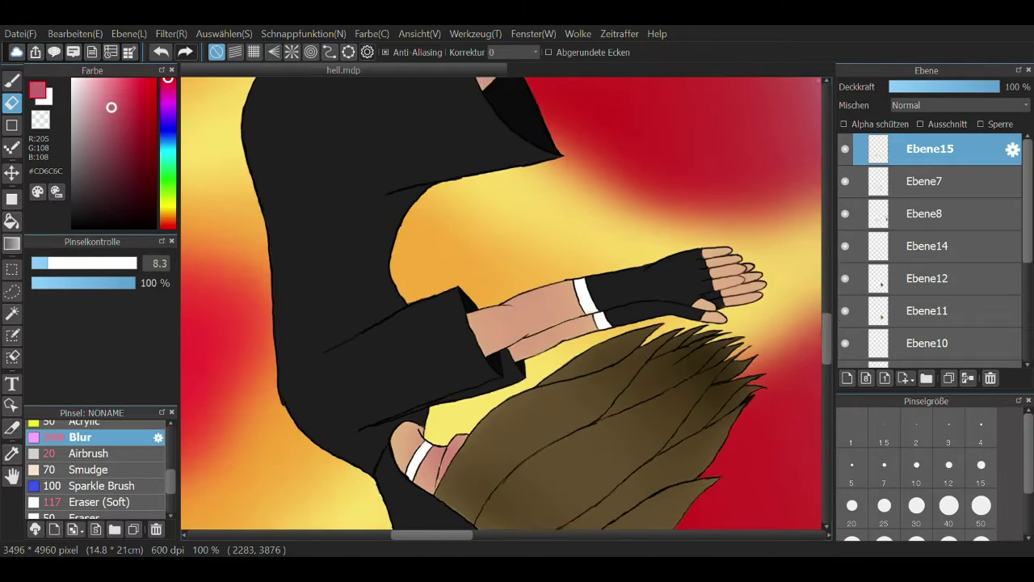
scroll(738, 265, "up", 3)
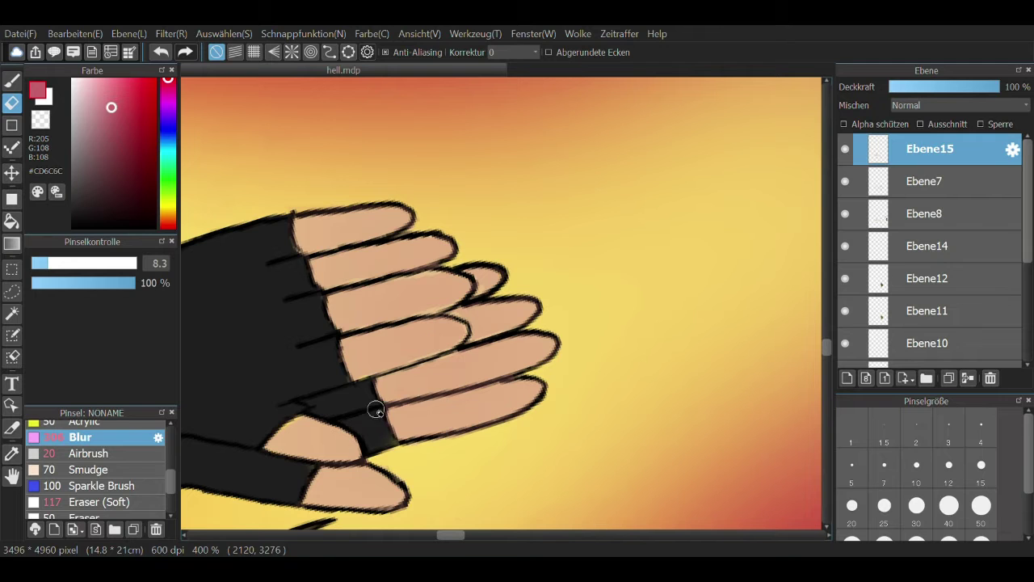
scroll(405, 272, "down", 6)
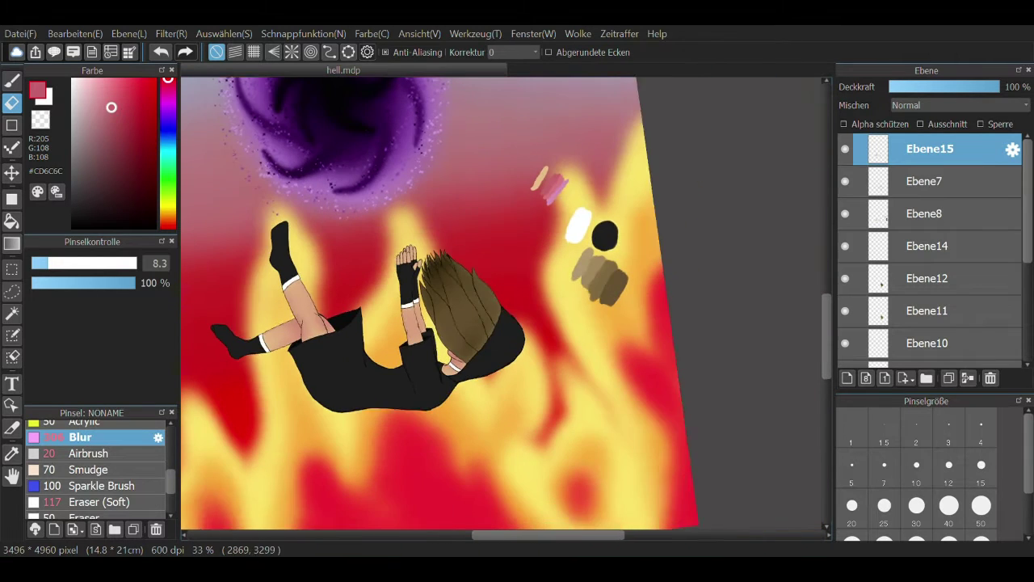
Add a new layer directly above Ebene9 and pick near-black #0D0D0D as the brush color
scroll(930, 248, "down", 2)
left_click(847, 379)
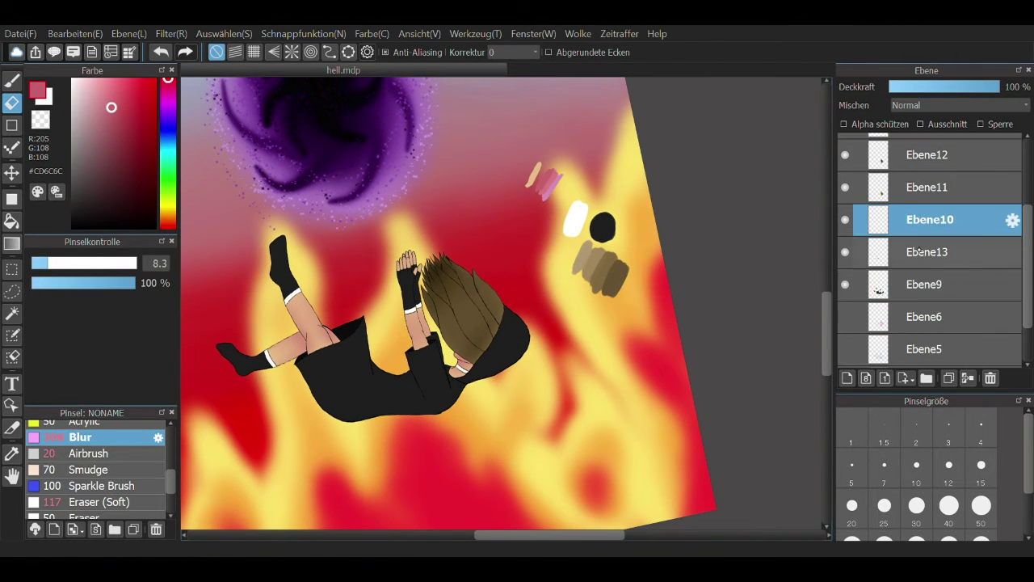
scroll(375, 343, "up", 1)
left_click_drag(929, 251, 929, 283)
key("alt")
left_click(719, 198)
scroll(267, 404, "up", 3)
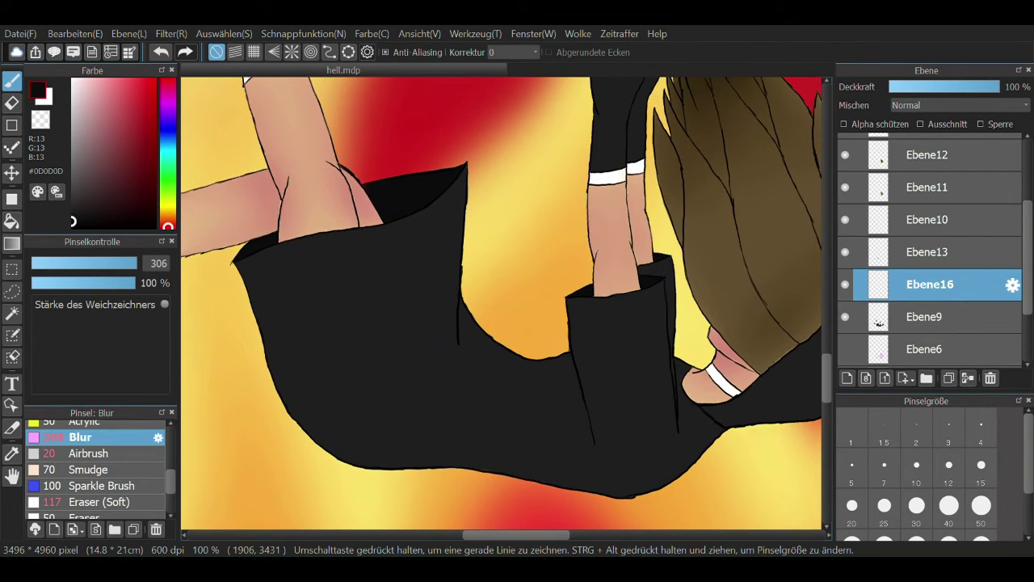
left_click(89, 454)
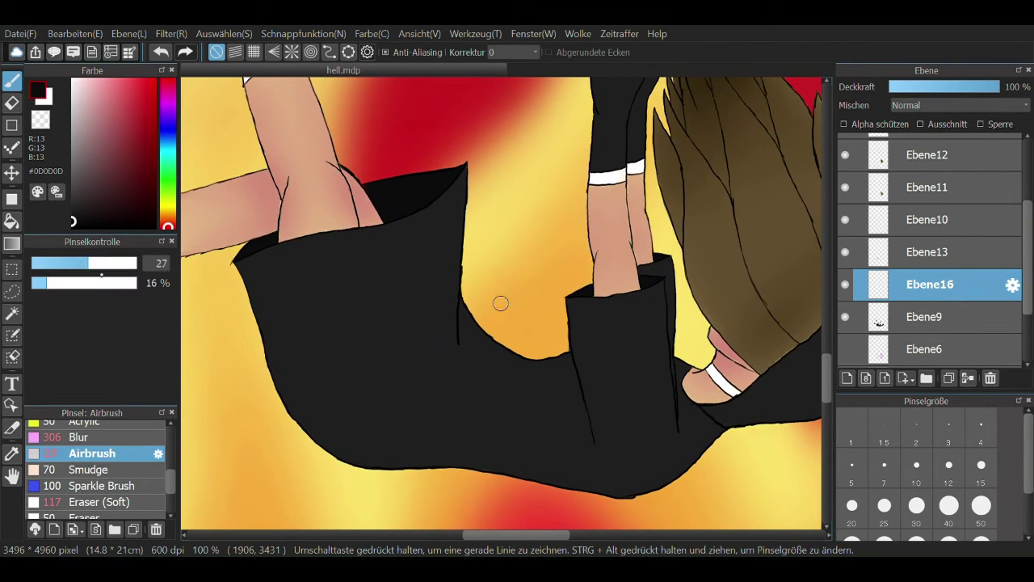
mouse_move(236, 260)
left_mouse_down()
mouse_move(316, 429)
mouse_move(249, 270)
mouse_move(352, 470)
left_mouse_up()
key("ctrl+z")
Paint near-black shading along the black garment's edges and sleeve outlines with the size 50 Watercolor brush
scroll(97, 468, "up", 1)
left_click(93, 447)
left_click_drag(466, 165, 462, 332)
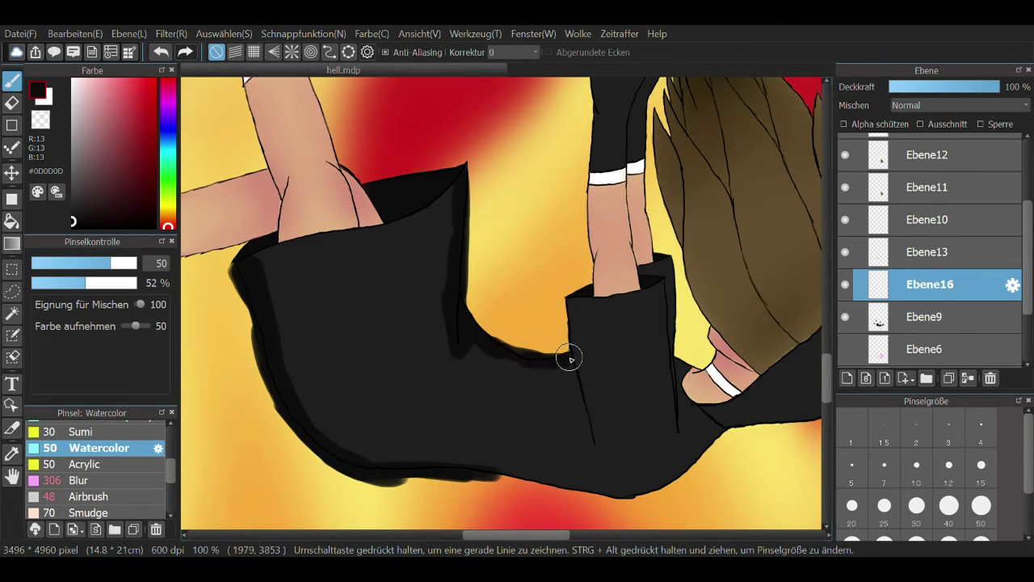
left_click_drag(569, 359, 572, 325)
scroll(676, 396, "up", 2)
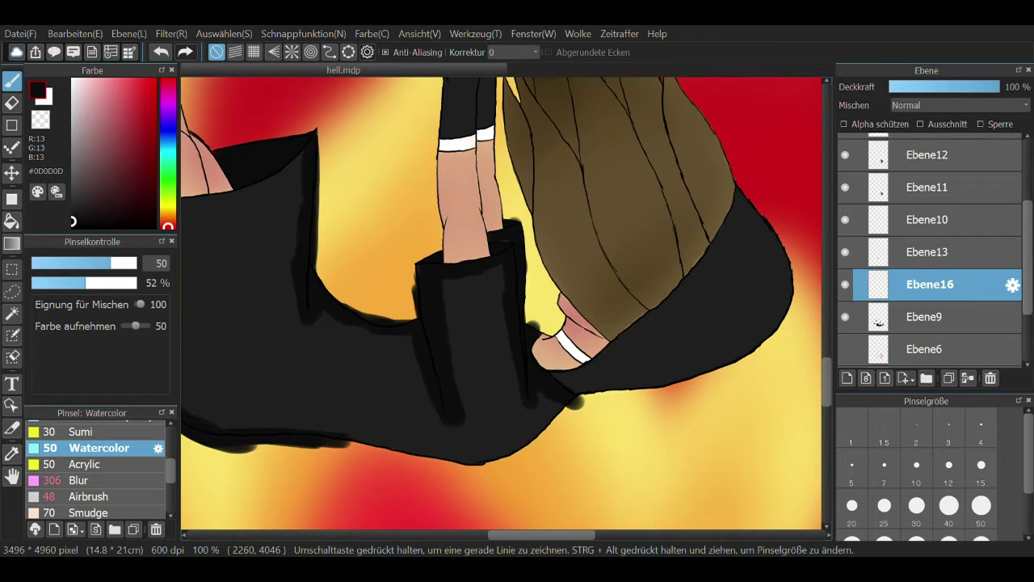
Shade the hood and the garment's remaining lower edge, and soften all the dark shading with the Blur brush at size 306
mouse_move(452, 380)
left_mouse_down()
mouse_move(534, 336)
mouse_move(682, 155)
mouse_move(733, 208)
mouse_move(555, 323)
mouse_move(569, 394)
mouse_move(762, 253)
left_mouse_up()
scroll(762, 253, "down", 4)
left_click_drag(450, 313, 378, 269)
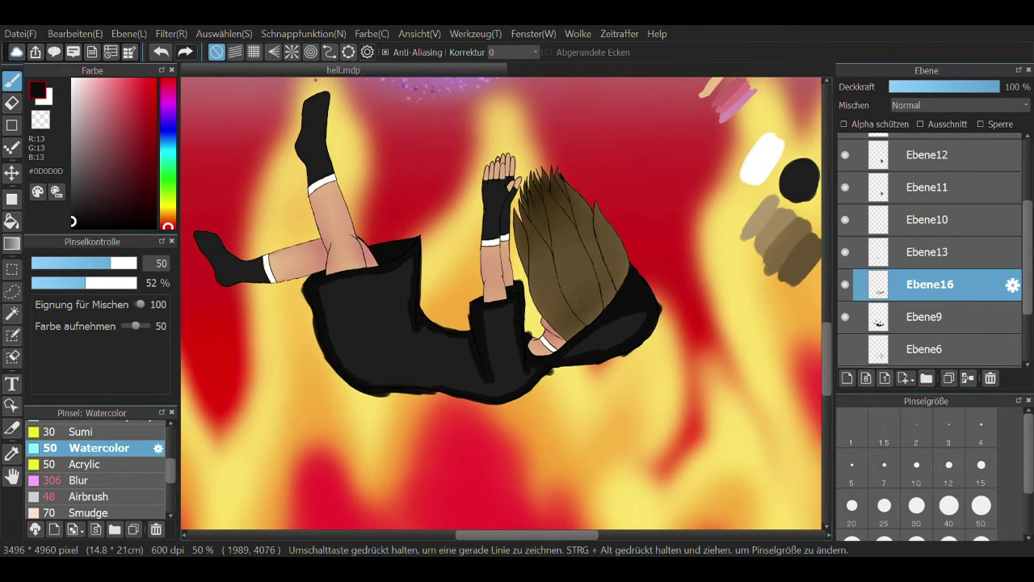
left_click(80, 480)
left_click_drag(524, 402, 380, 392)
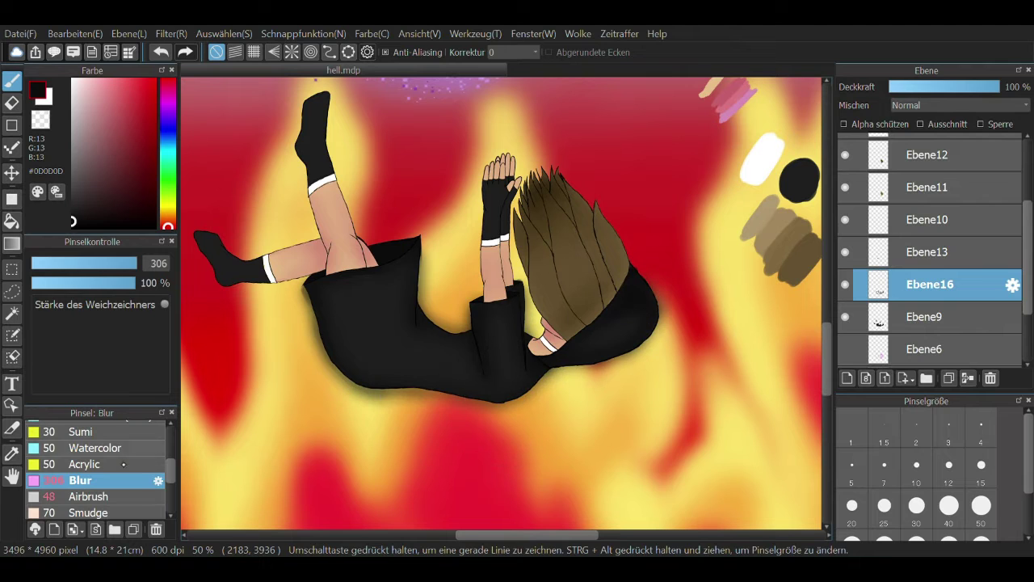
Add a second pass of near-black Watercolor shading on the garment and sleeve, and blend it with the Blur brush
left_click(80, 448)
scroll(415, 397, "up", 3)
scroll(415, 397, "down", 1)
left_click_drag(635, 242, 632, 232)
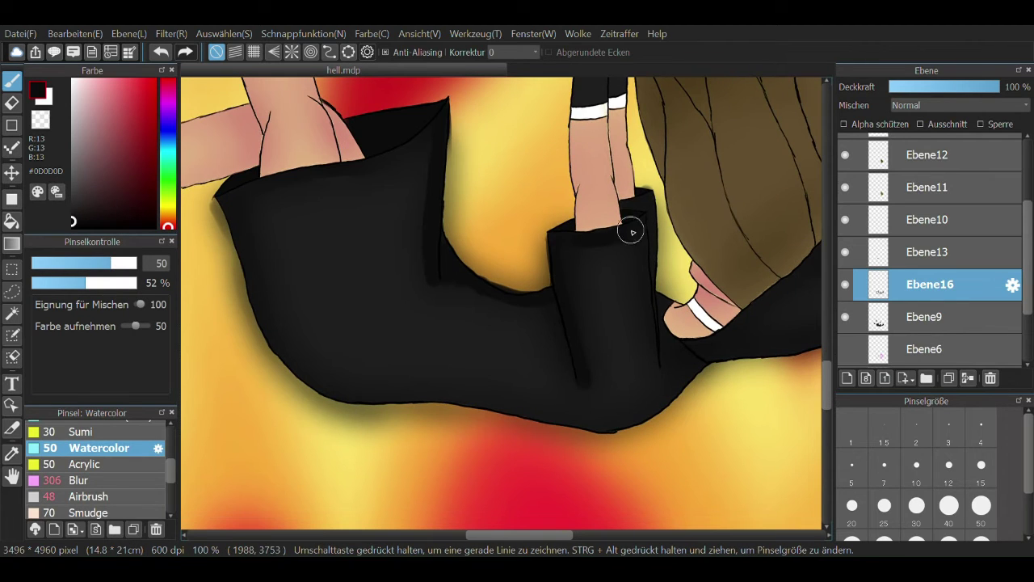
left_click_drag(282, 353, 688, 375)
left_click(80, 480)
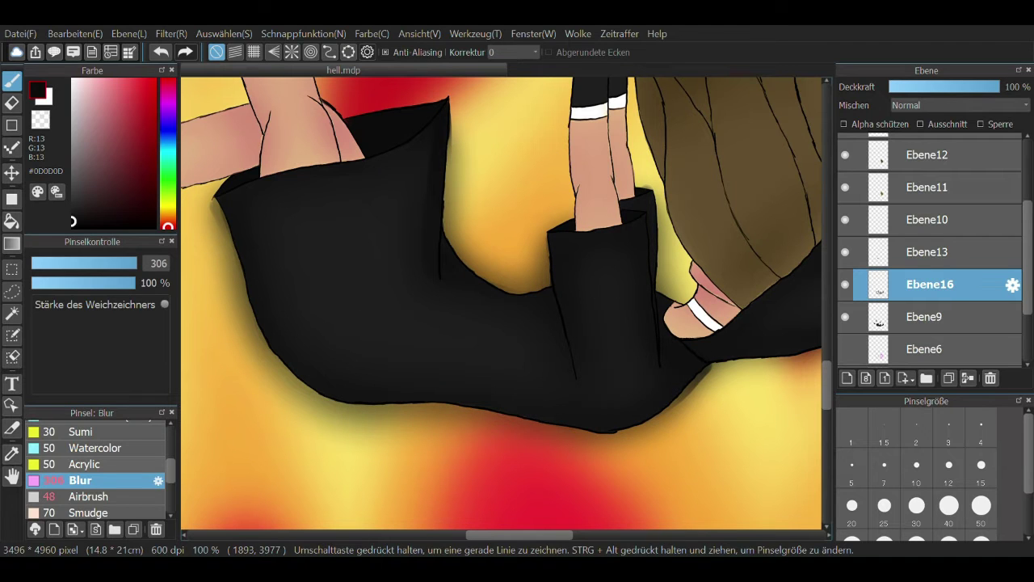
Erase the dark spill from the yellow background beside the garment's hem below the legs, with the eraser at size 26
key("e")
left_click_drag(210, 202, 216, 223)
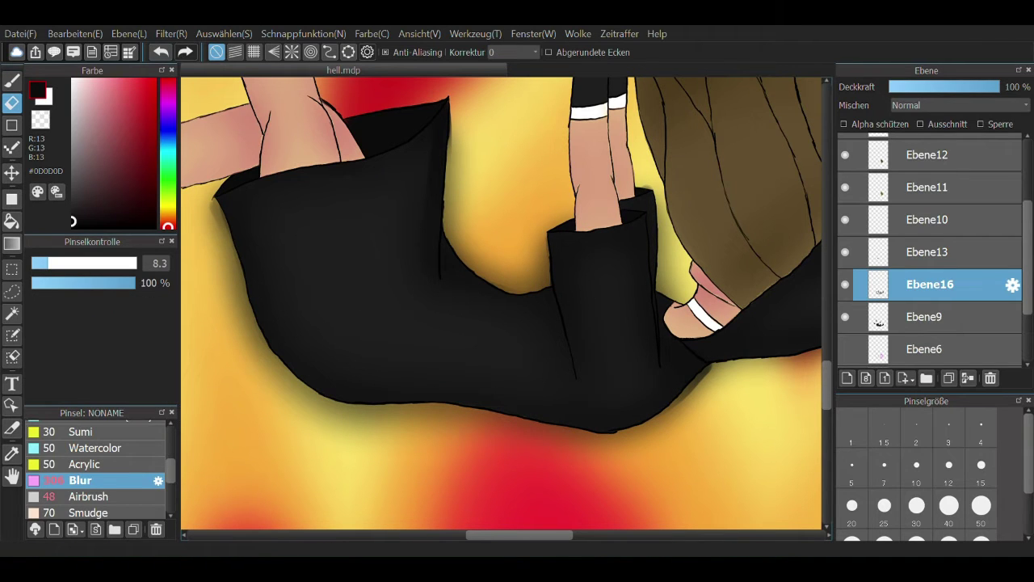
scroll(214, 202, "up", 5)
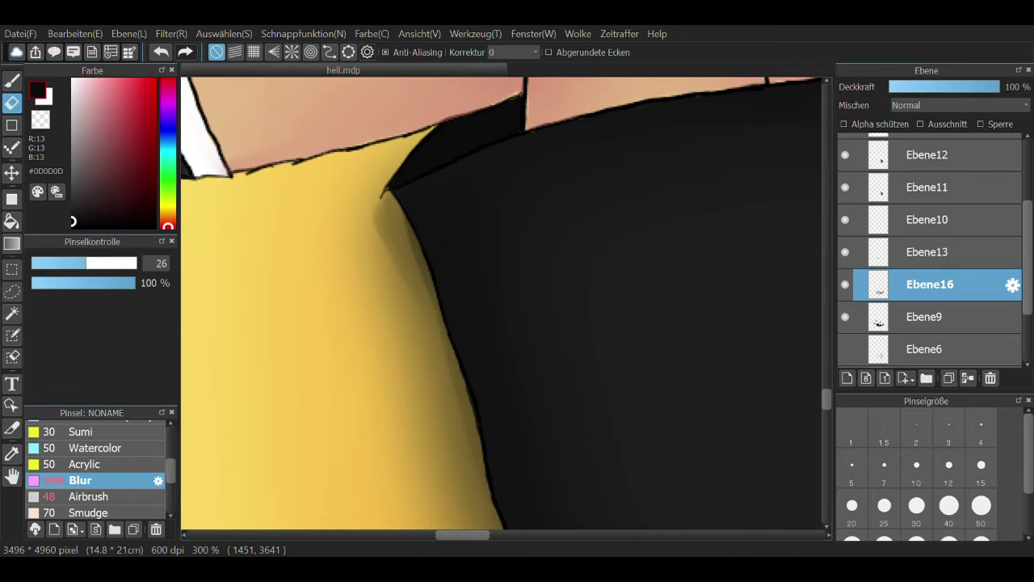
mouse_move(326, 178)
left_mouse_down()
mouse_move(417, 399)
mouse_move(387, 212)
mouse_move(400, 267)
left_mouse_up()
scroll(400, 266, "down", 3)
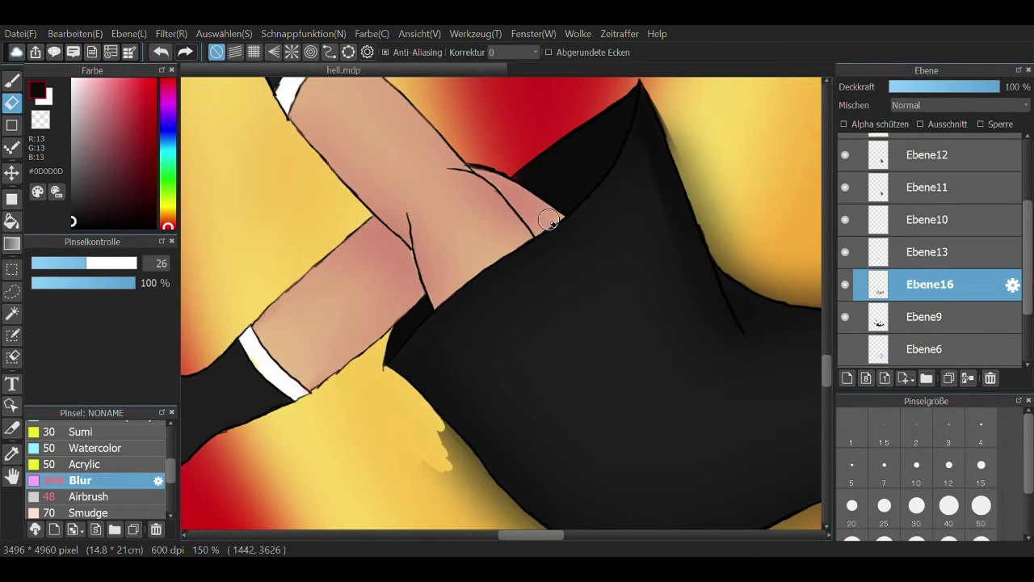
Erase the dark spill from the yellow-orange background between the garment's lap and the sleeve
scroll(549, 220, "up", 2)
left_click_drag(694, 189, 755, 234)
mouse_move(864, 354)
left_mouse_down()
mouse_move(549, 122)
mouse_move(697, 296)
mouse_move(722, 132)
mouse_move(665, 224)
mouse_move(703, 261)
left_mouse_up()
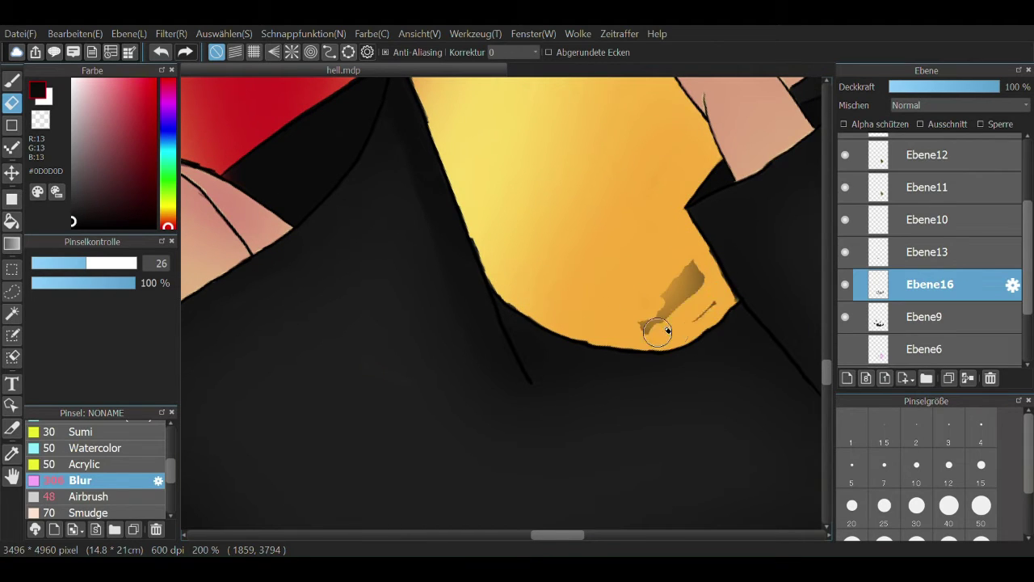
left_click_drag(657, 331, 691, 279)
left_click_drag(691, 279, 568, 426)
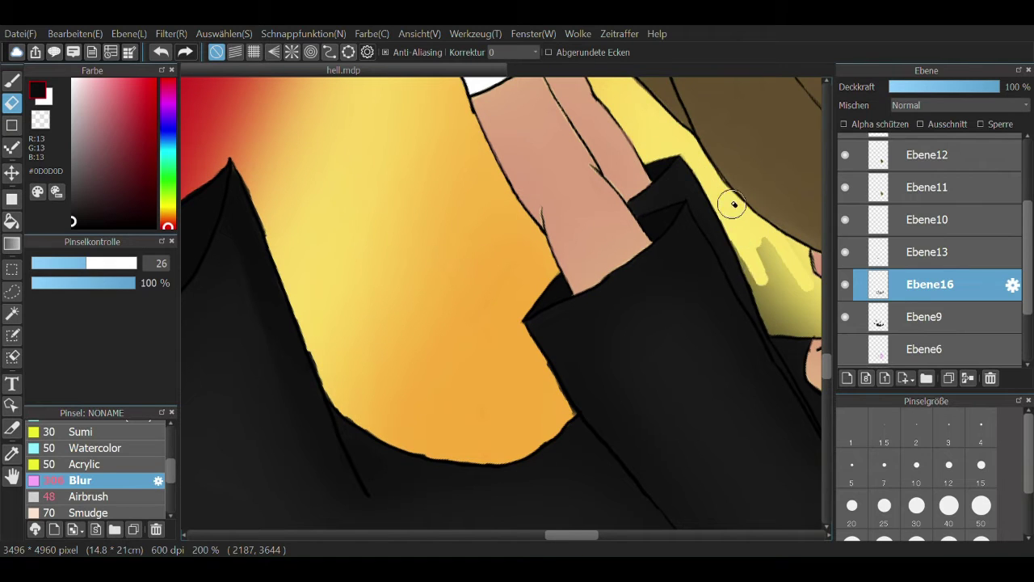
Erase the dark spill from the yellow gap between the sleeve and the hair
left_click_drag(734, 204, 583, 180)
scroll(521, 333, "up", 2)
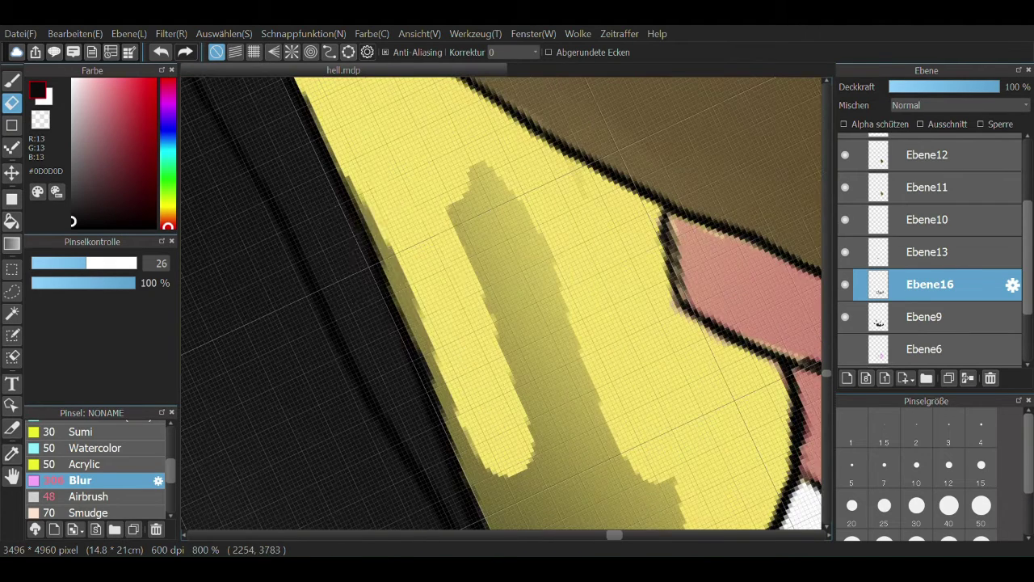
scroll(521, 333, "down", 1)
mouse_move(549, 434)
left_mouse_down()
mouse_move(627, 434)
mouse_move(584, 361)
mouse_move(517, 295)
mouse_move(586, 221)
mouse_move(592, 247)
mouse_move(766, 159)
left_mouse_up()
Erase the dark spill from the red and yellow background around the outer edge of the hood
scroll(593, 231, "down", 1)
scroll(792, 191, "up", 5)
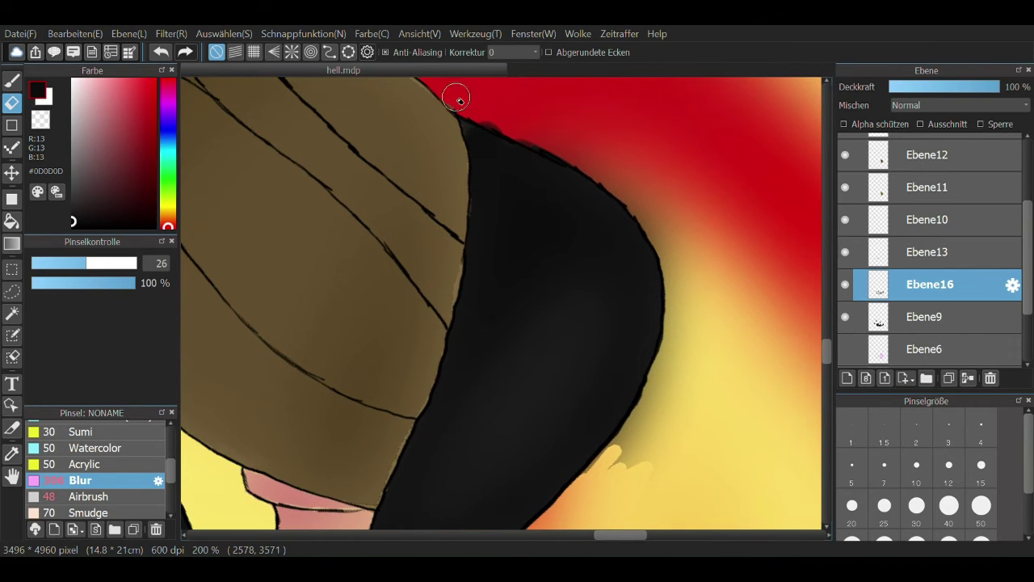
mouse_move(458, 99)
left_mouse_down()
mouse_move(563, 154)
mouse_move(564, 107)
mouse_move(710, 197)
mouse_move(690, 204)
mouse_move(673, 250)
mouse_move(615, 181)
mouse_move(729, 371)
mouse_move(629, 447)
left_mouse_up()
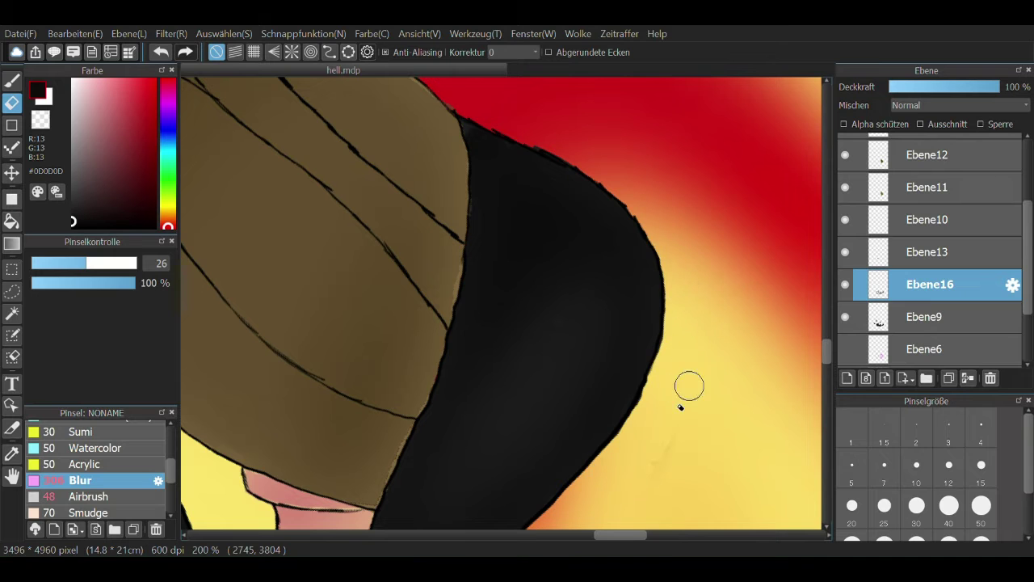
Erase the dark spill from the red and yellow background along the outer edge of the garment's back
scroll(680, 406, "down", 3)
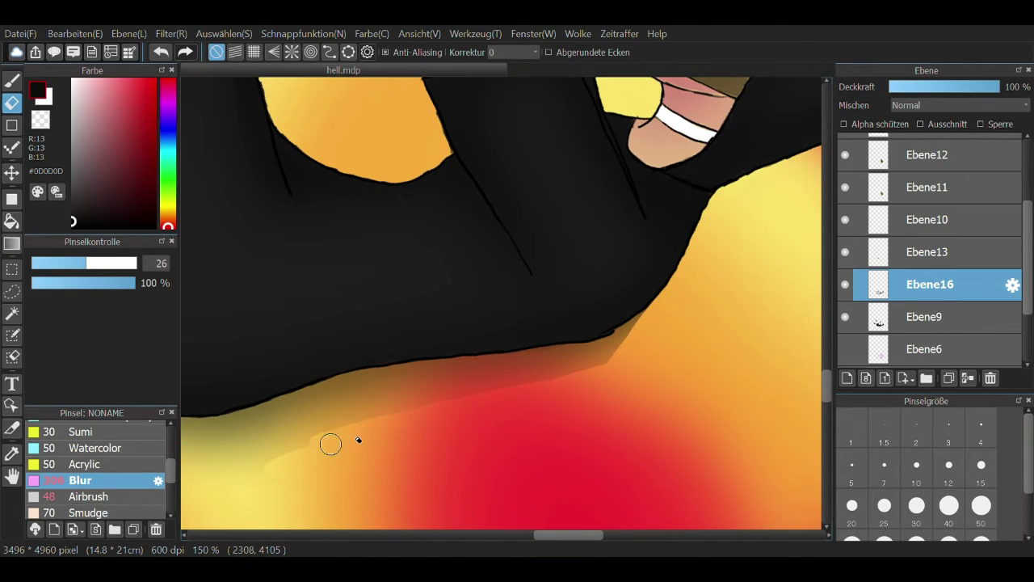
mouse_move(331, 444)
left_mouse_down()
mouse_move(481, 364)
mouse_move(418, 370)
mouse_move(681, 347)
left_mouse_up()
scroll(641, 325, "left", 3)
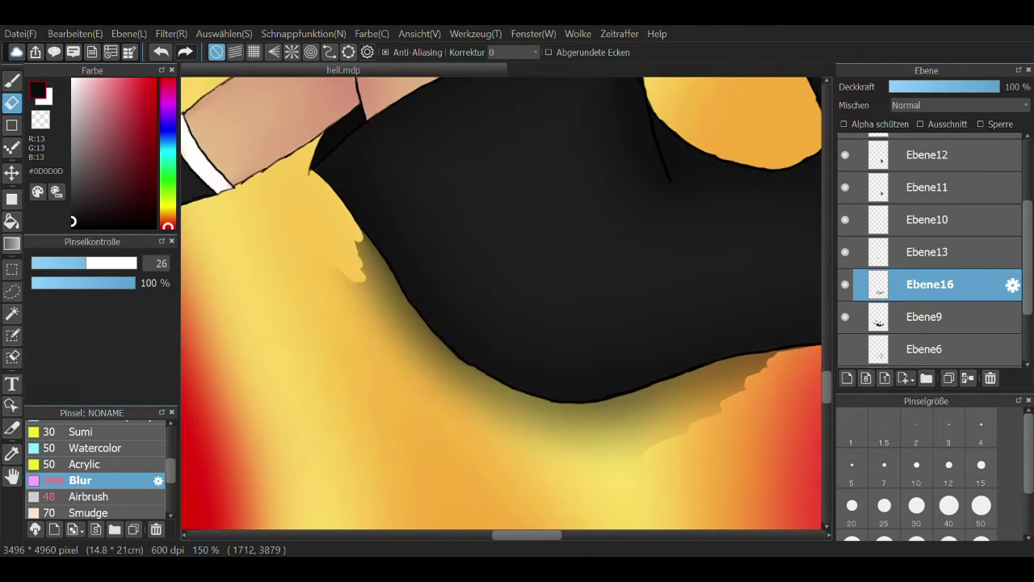
mouse_move(383, 327)
left_mouse_down()
mouse_move(394, 303)
mouse_move(502, 423)
mouse_move(482, 387)
mouse_move(530, 406)
mouse_move(516, 452)
mouse_move(658, 420)
left_mouse_up()
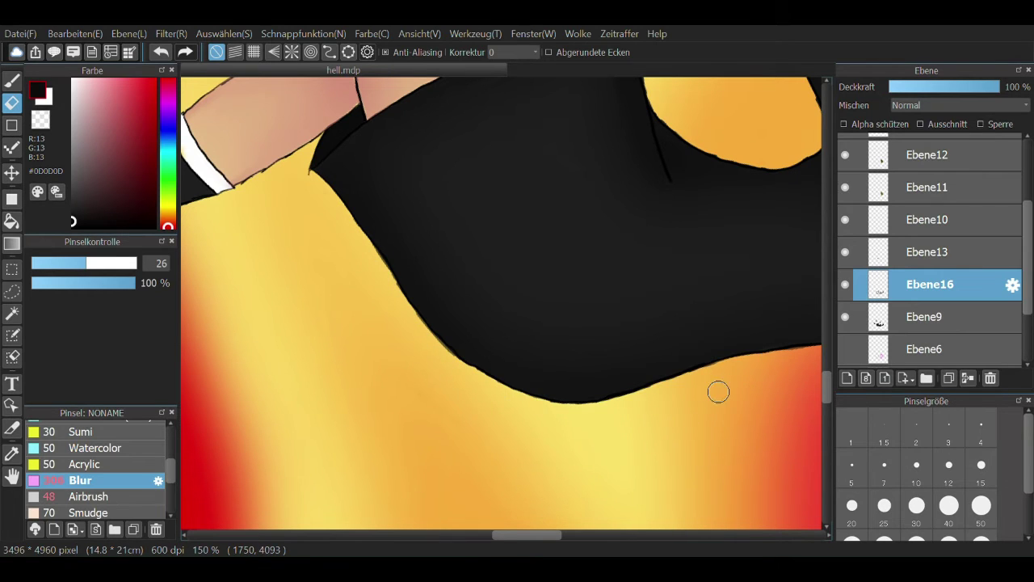
Blur the shading along the garment edge between lap and hem, and erase its spill from the yellow background
scroll(501, 169, "up", 3)
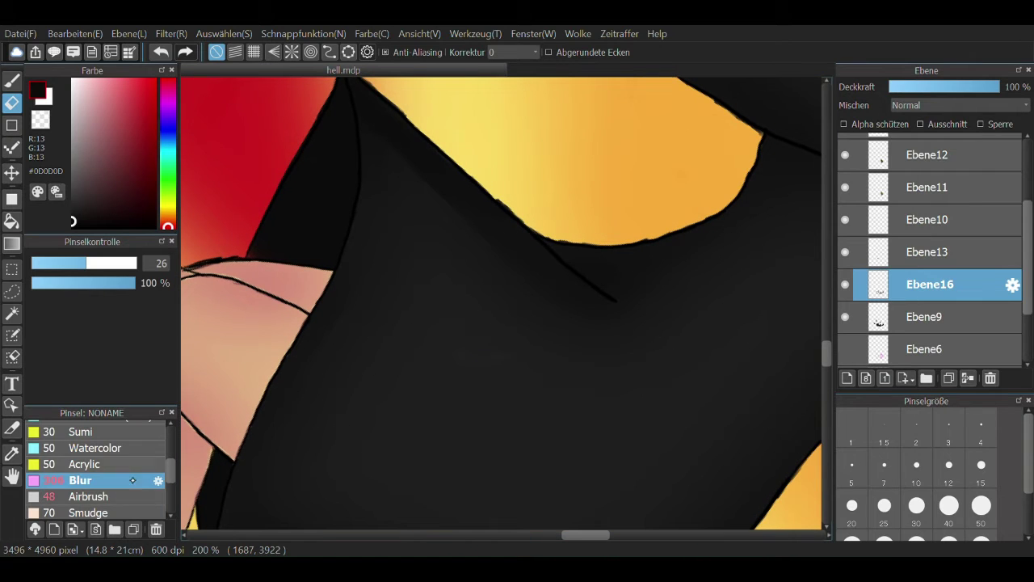
left_click(80, 480)
left_click_drag(404, 164, 550, 234)
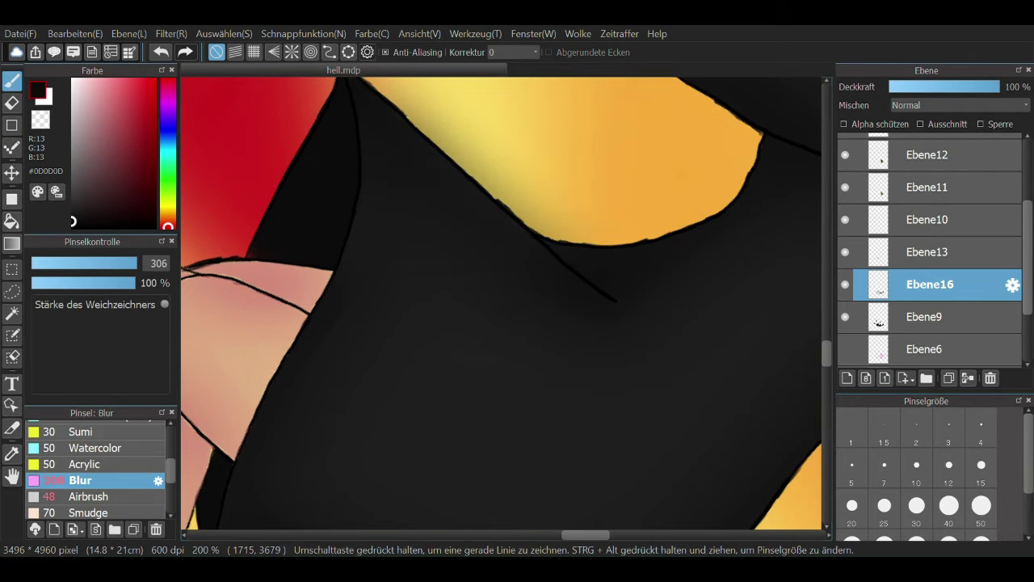
key("e")
scroll(337, 129, "up", 2)
left_click_drag(337, 129, 505, 291)
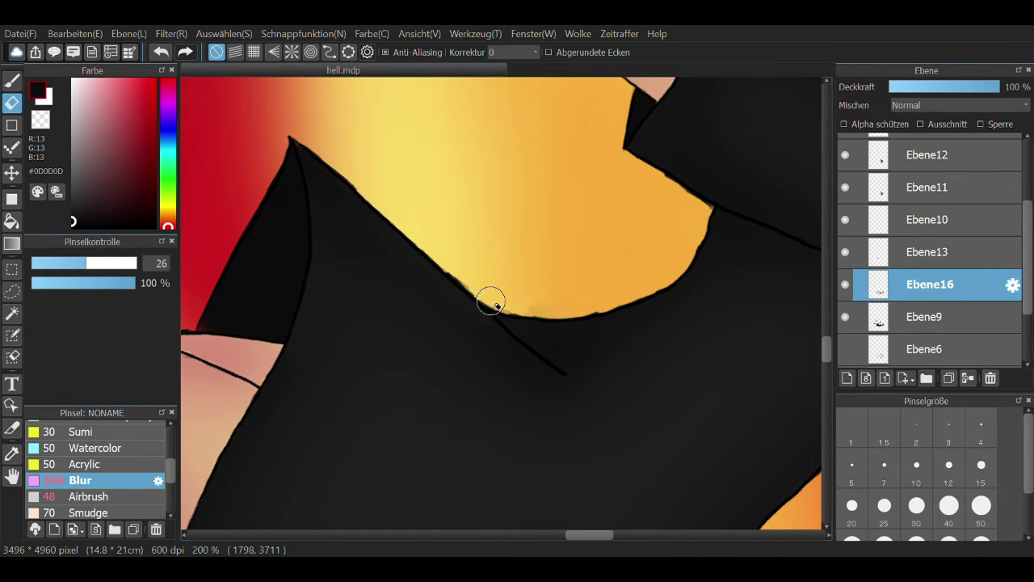
Paint #0D0D0D shading along the edges of the raised leg's black sock with the Watercolor brush at size 50
scroll(490, 301, "down", 5)
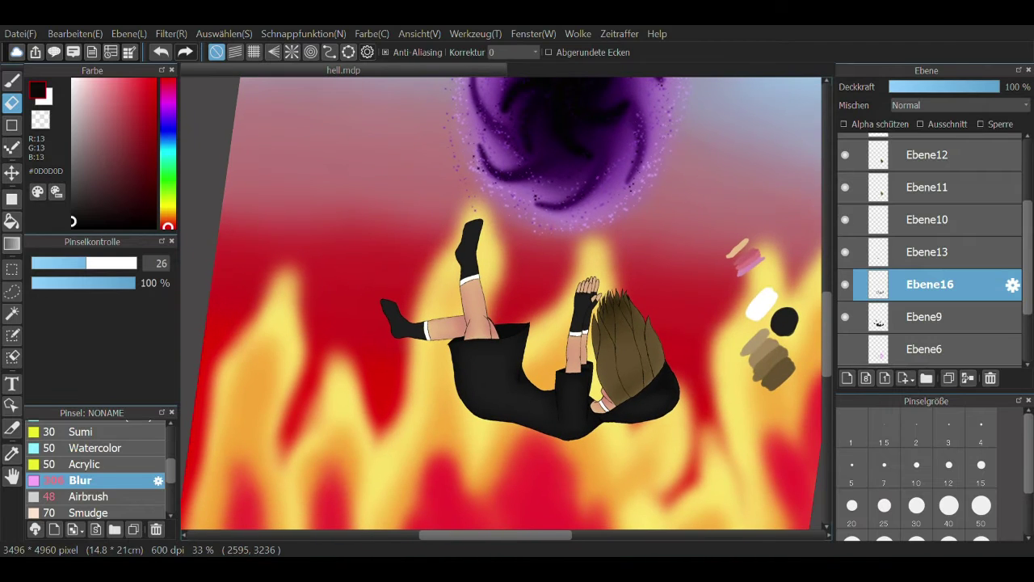
scroll(472, 243, "up", 5)
left_click(80, 447)
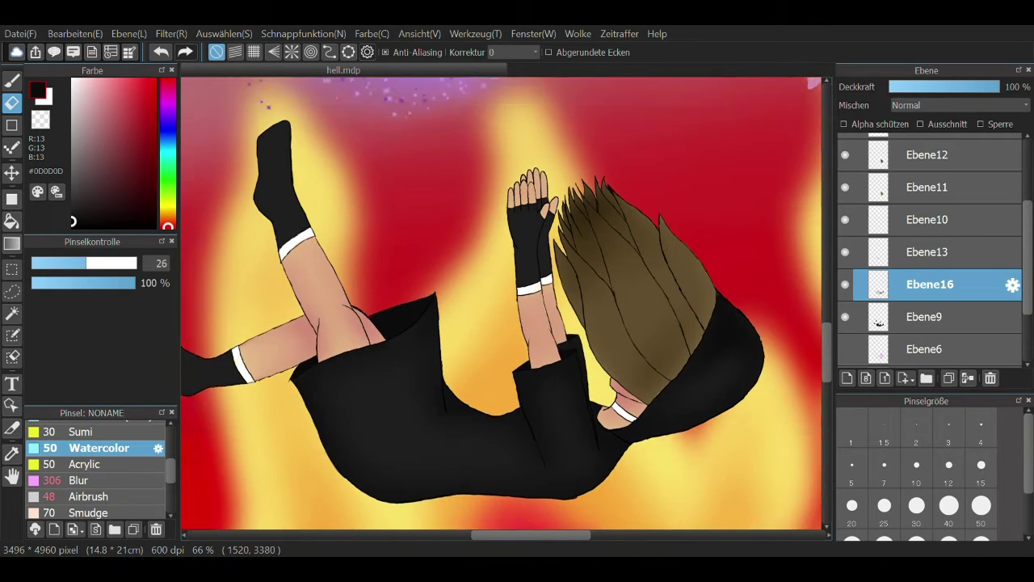
scroll(321, 263, "up", 2)
key("b")
mouse_move(321, 263)
left_mouse_down()
mouse_move(347, 352)
mouse_move(369, 93)
mouse_move(411, 254)
mouse_move(342, 340)
left_mouse_up()
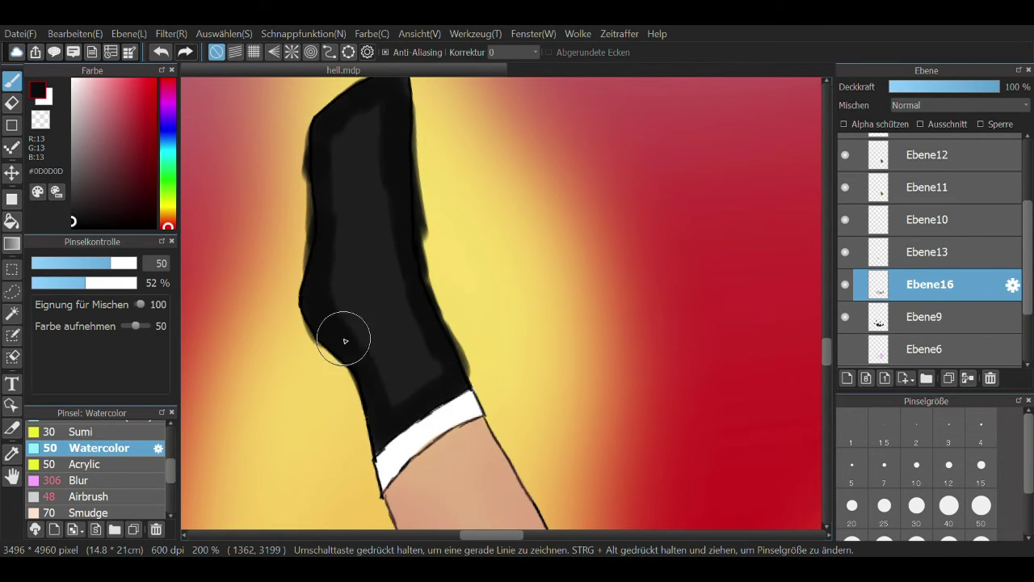
Soften the shading on the raised leg's sock with the Blur brush at size 306
left_click(80, 480)
mouse_move(332, 242)
left_mouse_down()
mouse_move(347, 339)
mouse_move(387, 189)
left_mouse_up()
scroll(485, 307, "down", 3)
scroll(393, 277, "up", 3)
left_click(80, 448)
left_click(80, 480)
left_click_drag(358, 370, 416, 173)
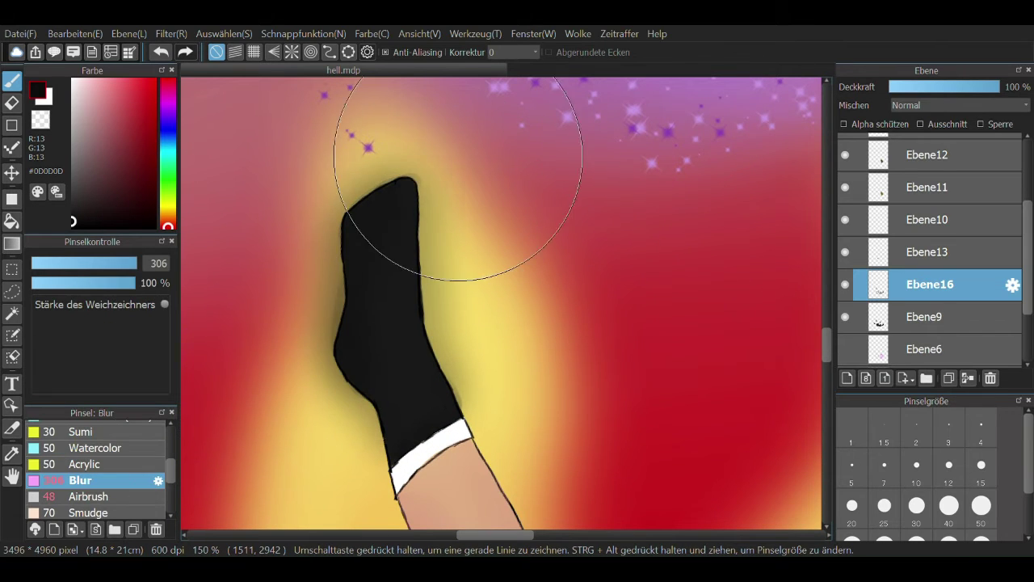
scroll(416, 173, "down", 2)
left_click(80, 448)
left_click(80, 480)
left_click(80, 496)
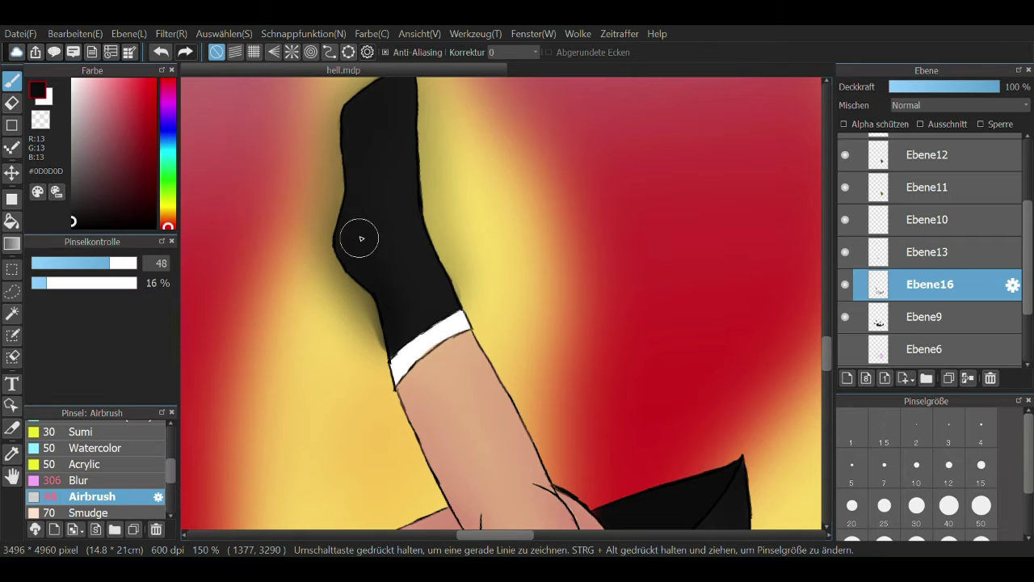
Shade the edges of the lower leg's black sock with the Watercolor brush in #0D0D0D and blur the strokes
scroll(358, 238, "down", 5)
left_click(80, 447)
mouse_move(356, 222)
left_mouse_down()
mouse_move(302, 185)
mouse_move(474, 302)
mouse_move(310, 242)
left_mouse_up()
left_click(80, 480)
left_click_drag(382, 235, 307, 267)
left_click(80, 447)
mouse_move(307, 186)
left_mouse_down()
mouse_move(369, 224)
mouse_move(400, 272)
mouse_move(461, 267)
left_mouse_up()
left_click(80, 479)
left_click(80, 496)
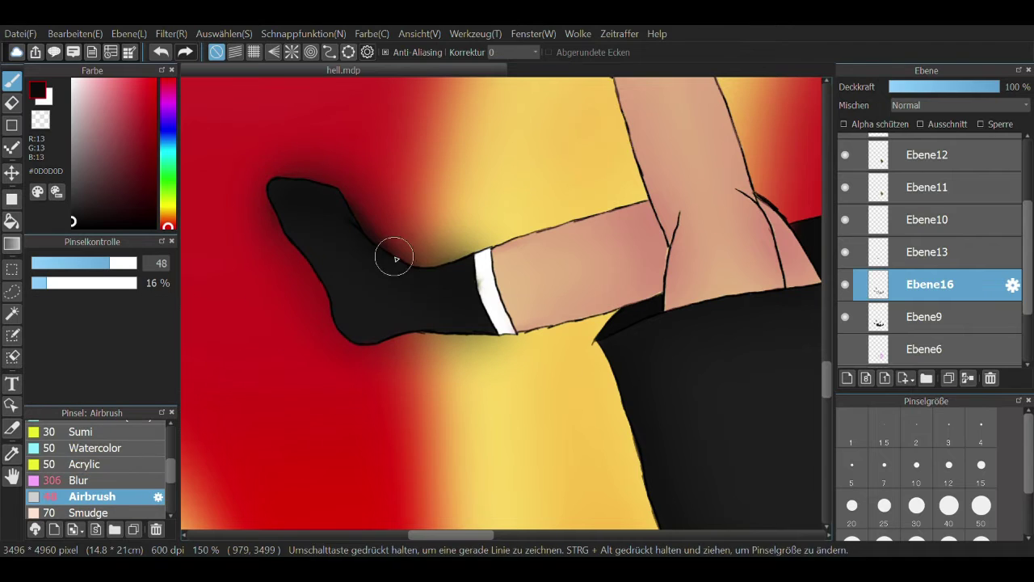
Erase the dark spill from the red and yellow background around the lower leg's sock with the eraser at size 26
key("e")
scroll(279, 275, "up", 1)
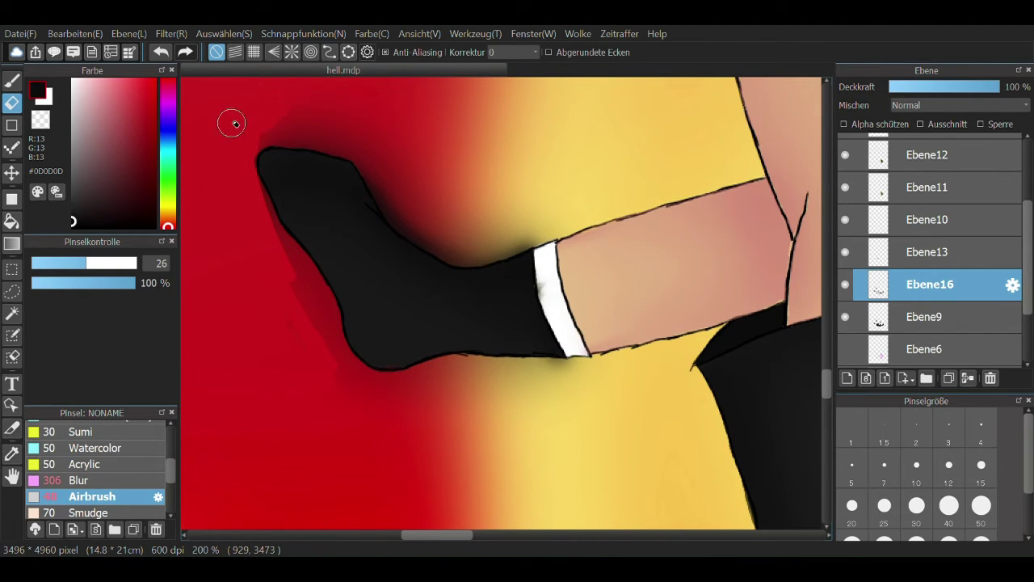
left_click_drag(463, 220, 558, 230)
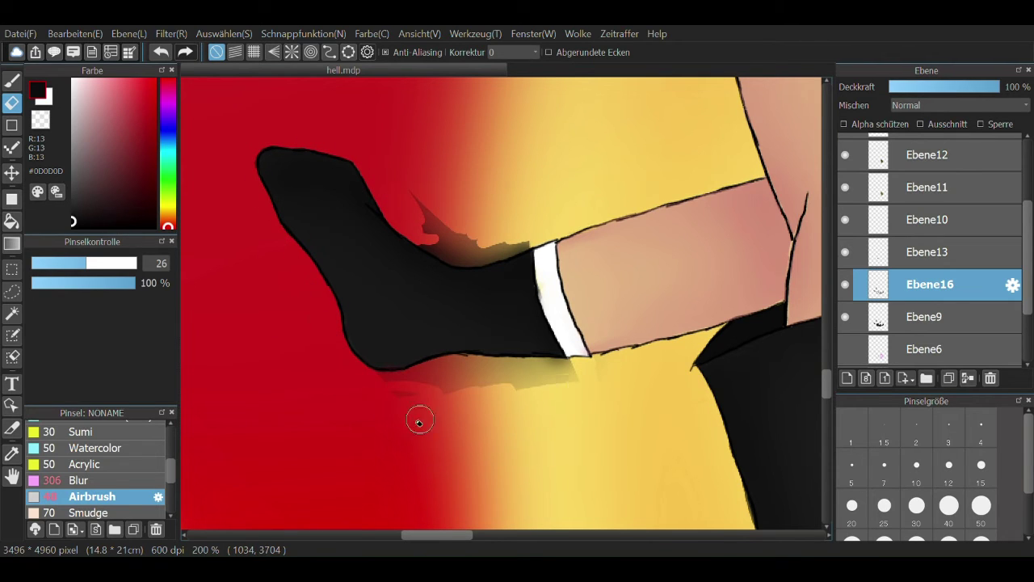
left_click_drag(570, 365, 514, 369)
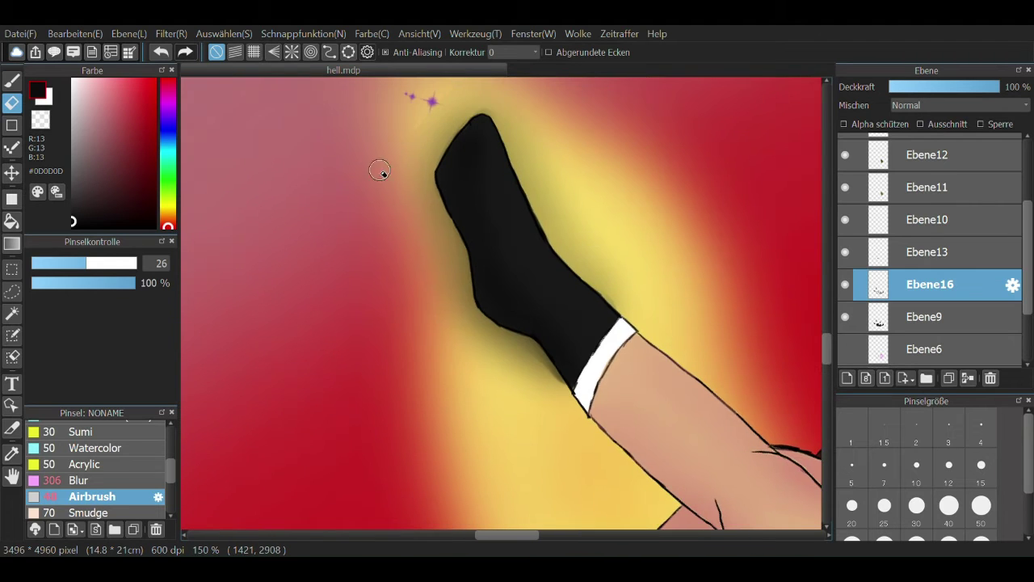
Erase the dark spill from the background on both sides of the raised leg's sock
mouse_move(377, 166)
left_mouse_down()
mouse_move(414, 185)
mouse_move(436, 232)
mouse_move(419, 116)
mouse_move(418, 219)
mouse_move(387, 277)
left_mouse_up()
scroll(550, 369, "up", 2)
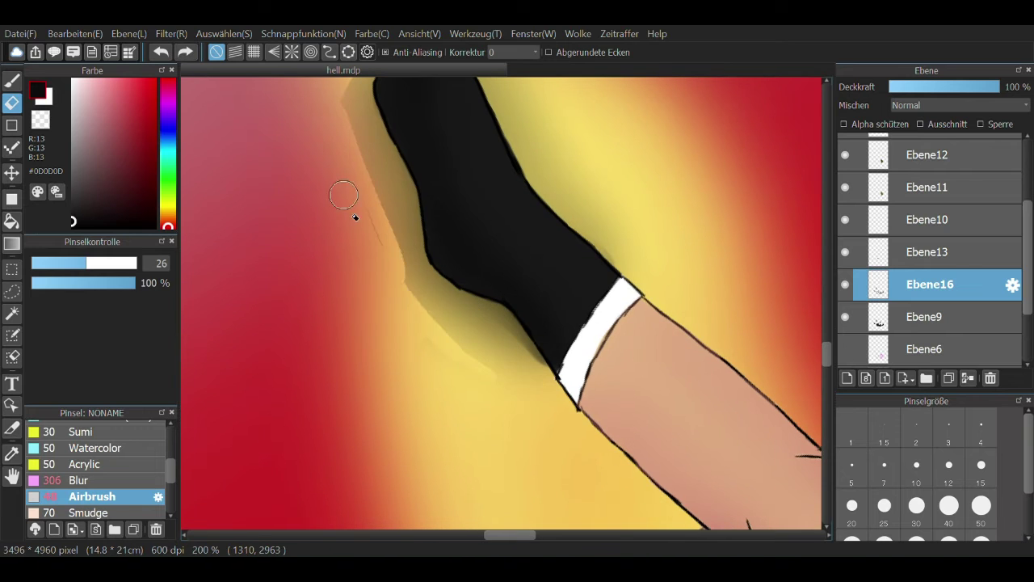
left_click_drag(435, 333, 508, 344)
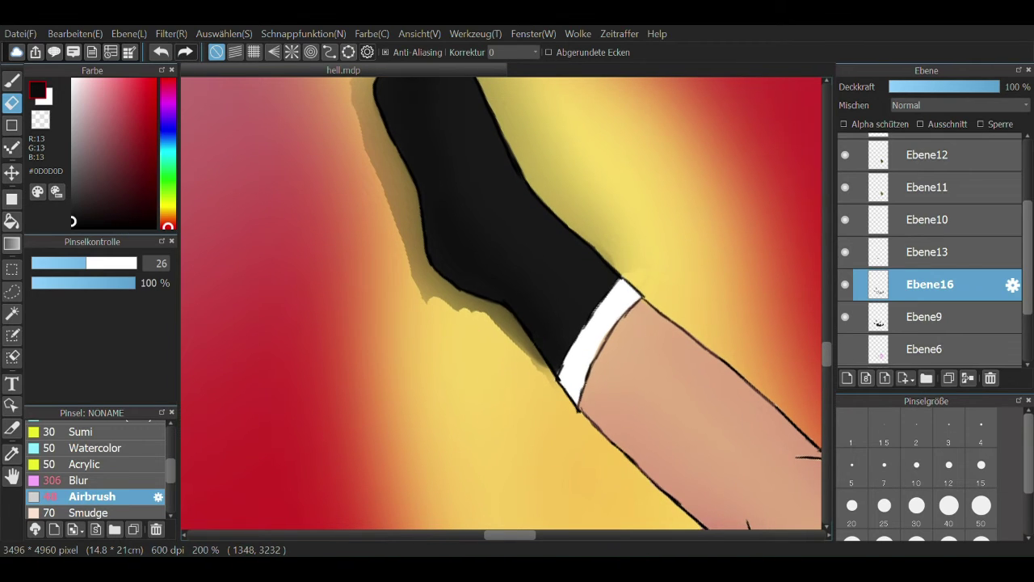
scroll(525, 291, "up", 3)
mouse_move(496, 157)
left_mouse_down()
mouse_move(540, 263)
mouse_move(645, 358)
mouse_move(624, 396)
left_mouse_up()
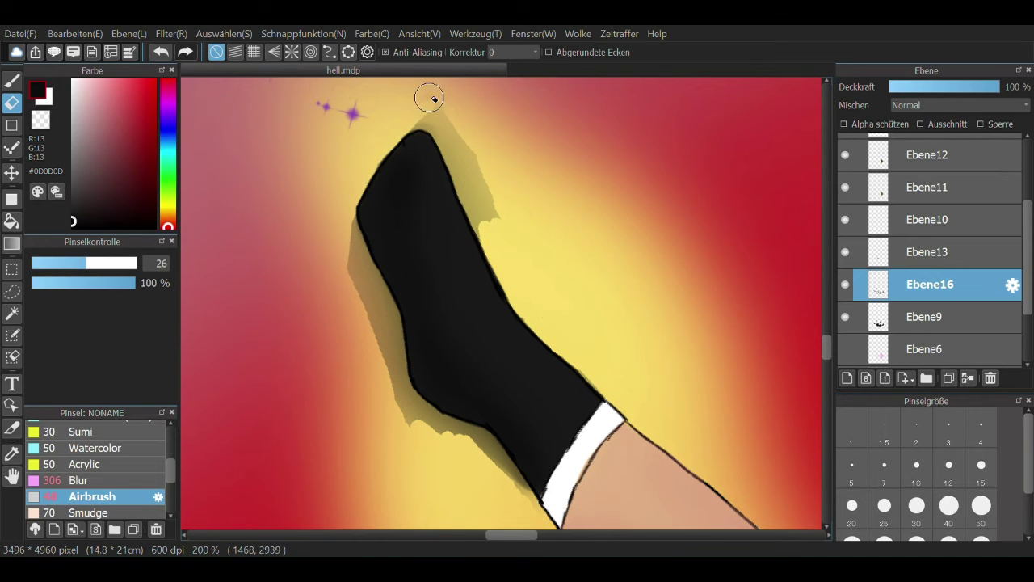
left_click_drag(430, 98, 493, 234)
scroll(388, 243, "down", 2)
left_click_drag(359, 137, 392, 235)
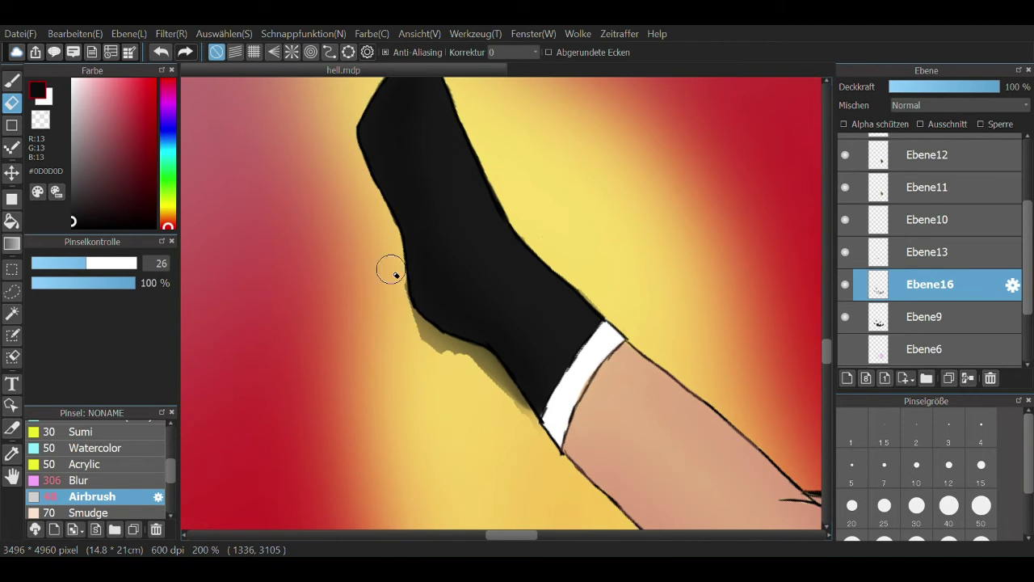
scroll(459, 347, "down", 3)
Shade the edges of the black fingerless gloves in #0D0D0D with the Watercolor brush and the Airbrush
scroll(423, 219, "up", 4)
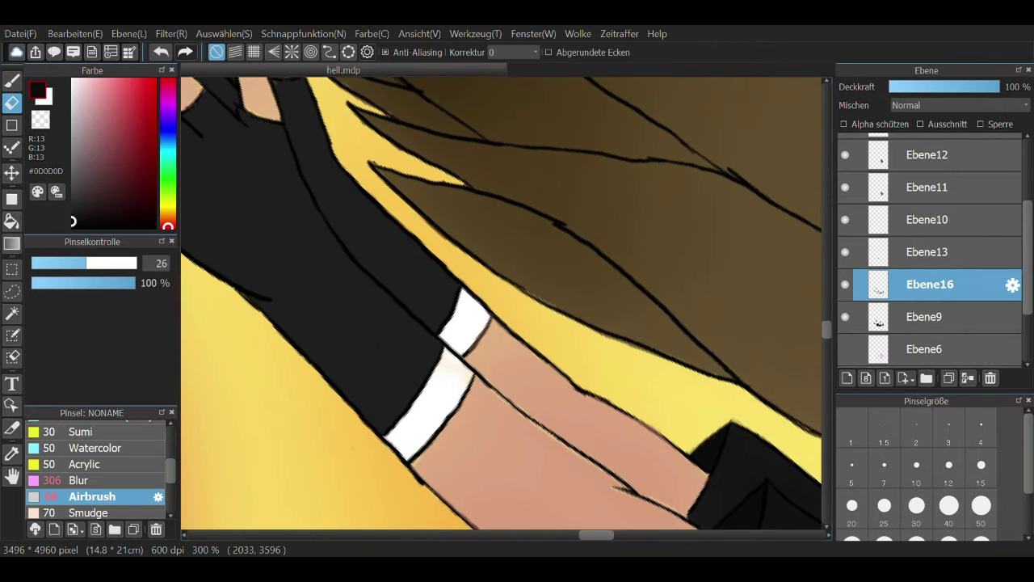
left_click(98, 448)
key("b")
mouse_move(292, 256)
left_mouse_down()
mouse_move(498, 429)
mouse_move(411, 189)
mouse_move(315, 146)
mouse_move(414, 128)
mouse_move(563, 291)
mouse_move(377, 126)
left_mouse_up()
left_click(87, 496)
left_click_drag(278, 351, 420, 339)
left_click(79, 480)
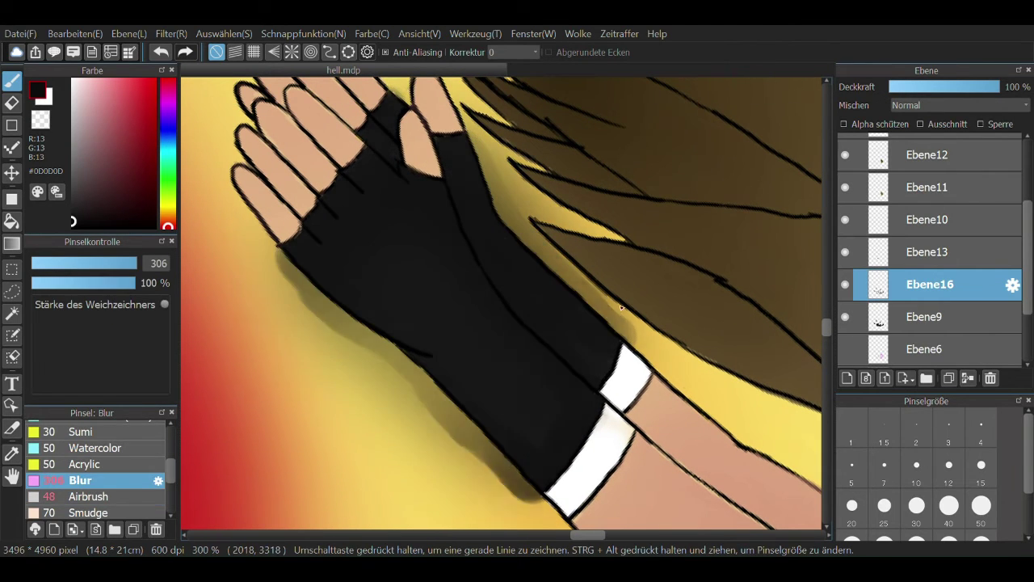
Darken the gloves' outer edge and finger openings with the Watercolor brush at size 24, and blur the strokes
left_click(81, 431)
left_click(98, 447)
mouse_move(323, 275)
left_mouse_down()
mouse_move(345, 297)
mouse_move(413, 299)
left_mouse_up()
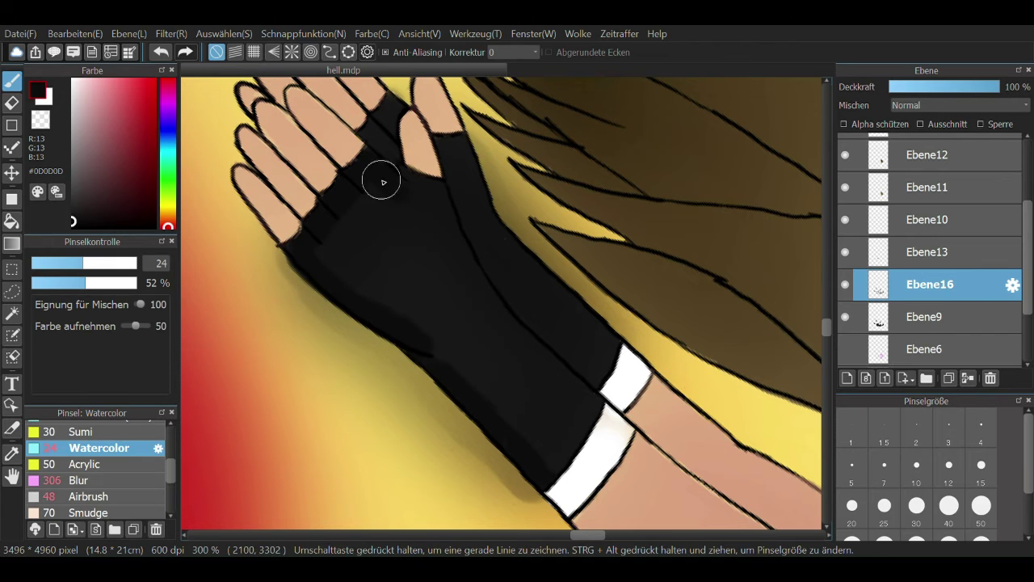
scroll(487, 293, "down", 1)
left_click(87, 496)
left_click(79, 480)
scroll(343, 372, "down", 1)
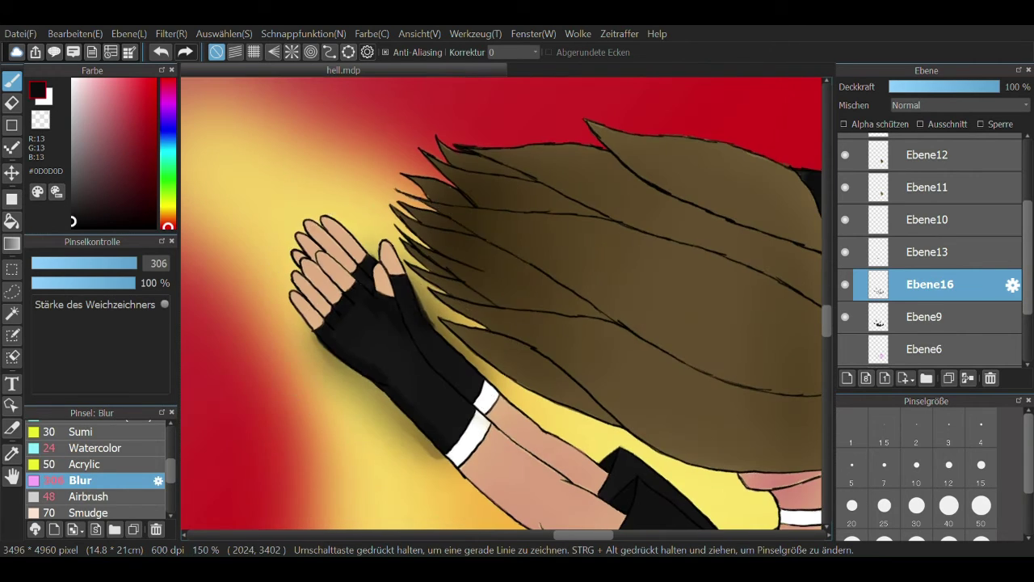
Airbrush dark shading along both long edges of the gloves at size 48 and 16% opacity
scroll(343, 373, "up", 1)
left_click(87, 496)
scroll(420, 323, "up", 2)
mouse_move(356, 101)
left_mouse_down()
mouse_move(367, 228)
mouse_move(420, 457)
left_mouse_up()
mouse_move(471, 157)
left_mouse_down()
mouse_move(526, 324)
mouse_move(517, 388)
left_mouse_up()
scroll(517, 388, "down", 1)
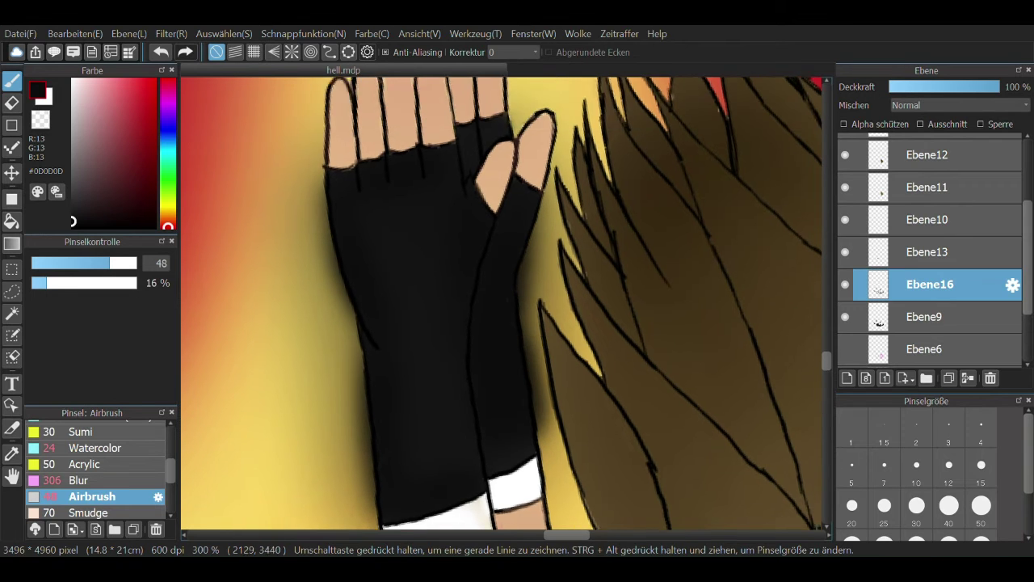
Erase the dark spill around the gloves, including the narrow gap beside the hair, with the eraser at size 26
key("e")
scroll(415, 427, "up", 1)
mouse_move(291, 505)
left_mouse_down()
mouse_move(208, 398)
mouse_move(266, 377)
mouse_move(258, 323)
left_mouse_up()
scroll(495, 119, "down", 2)
scroll(458, 244, "up", 1)
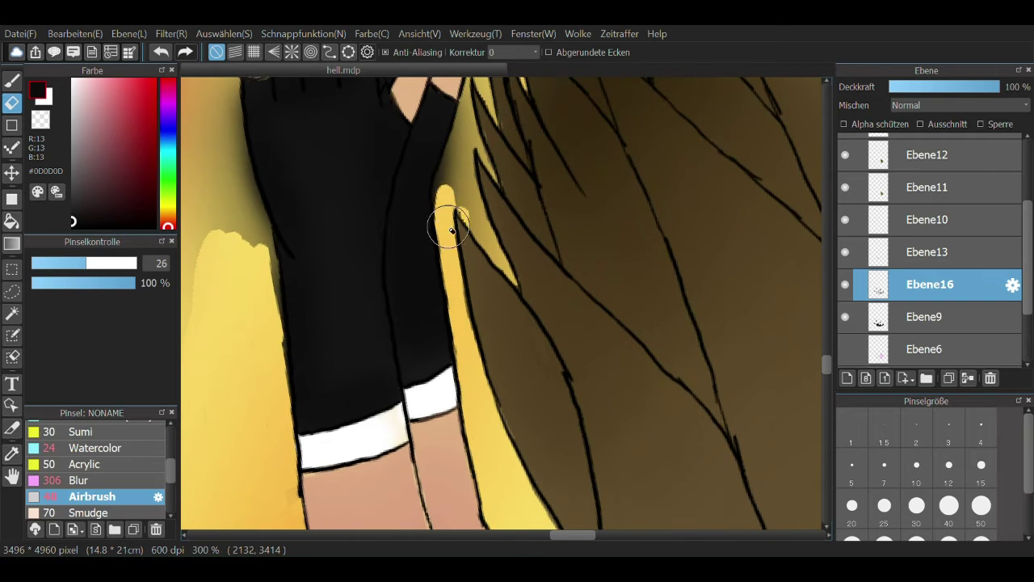
left_click_drag(446, 219, 513, 231)
scroll(493, 194, "up", 2)
left_click_drag(245, 166, 247, 236)
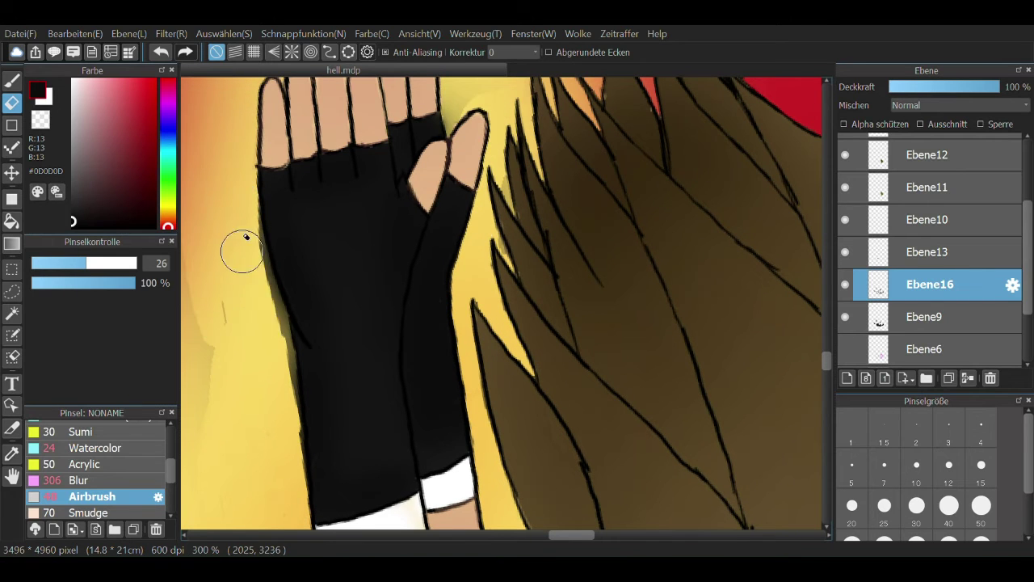
scroll(514, 166, "down", 2)
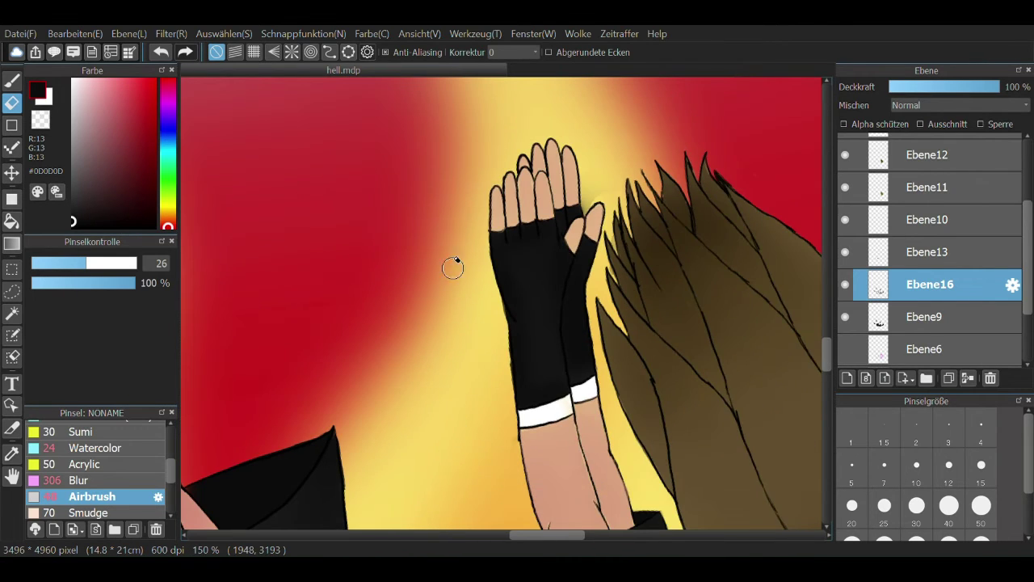
scroll(453, 267, "up", 1)
scroll(564, 218, "down", 3)
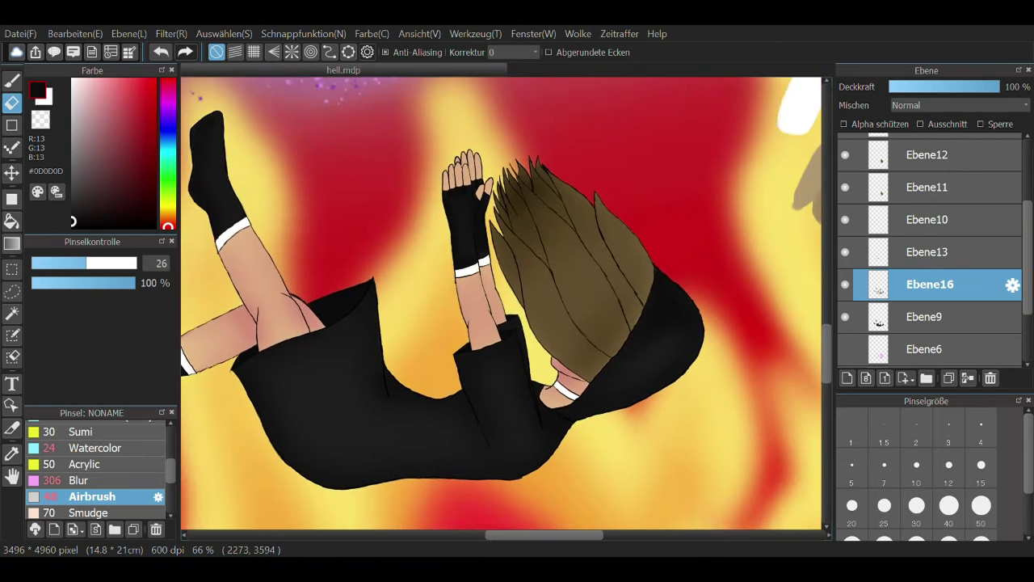
Select layer Ebene10 in the layer stack
scroll(566, 242, "up", 1)
left_click(925, 251)
left_click(923, 226)
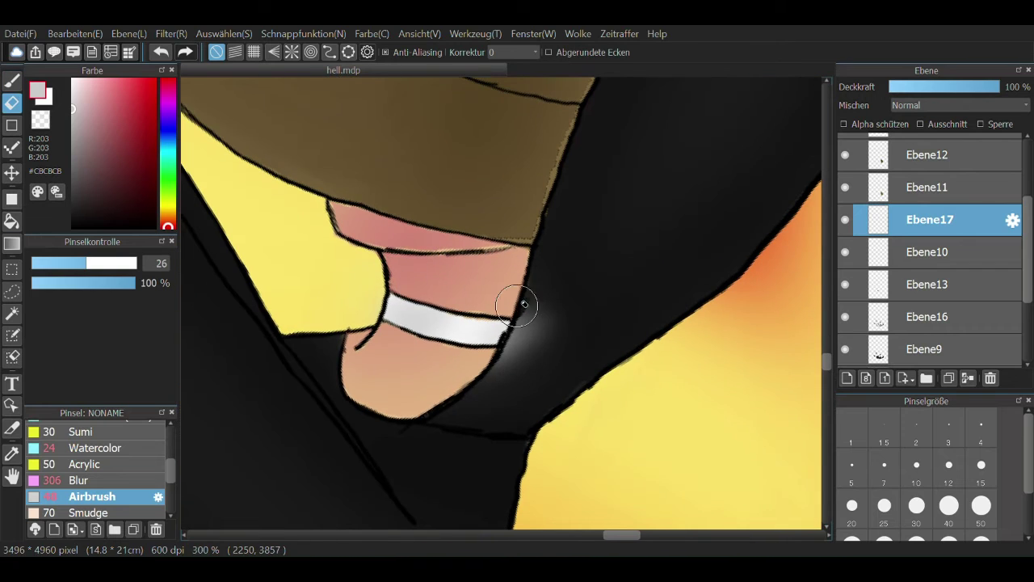
Erase the grey #CBCBCB spill around the white bands at the neck, wrists and socks on layer Ebene17
mouse_move(524, 304)
left_mouse_down()
mouse_move(523, 386)
mouse_move(449, 428)
left_mouse_up()
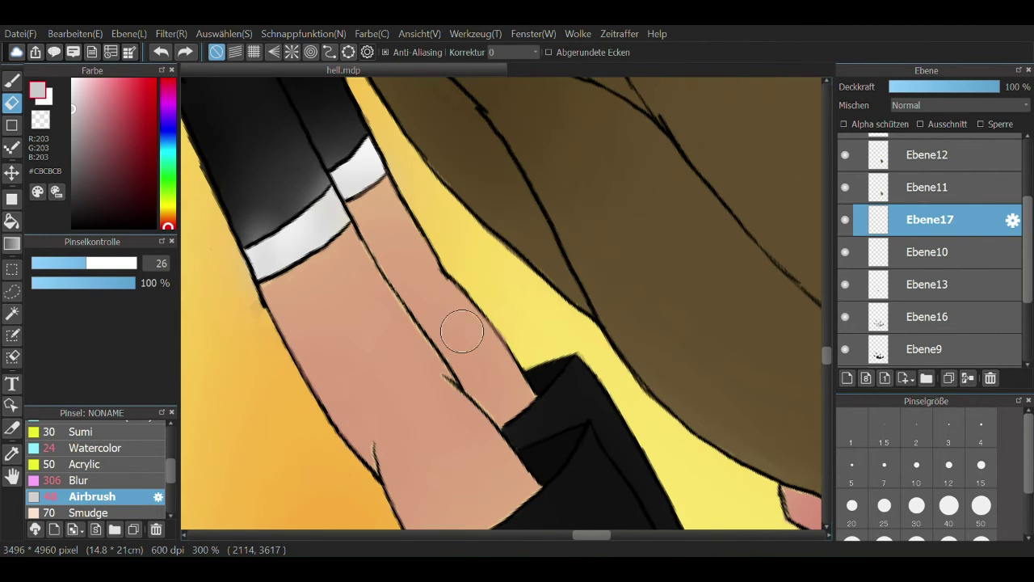
left_click_drag(267, 242, 289, 95)
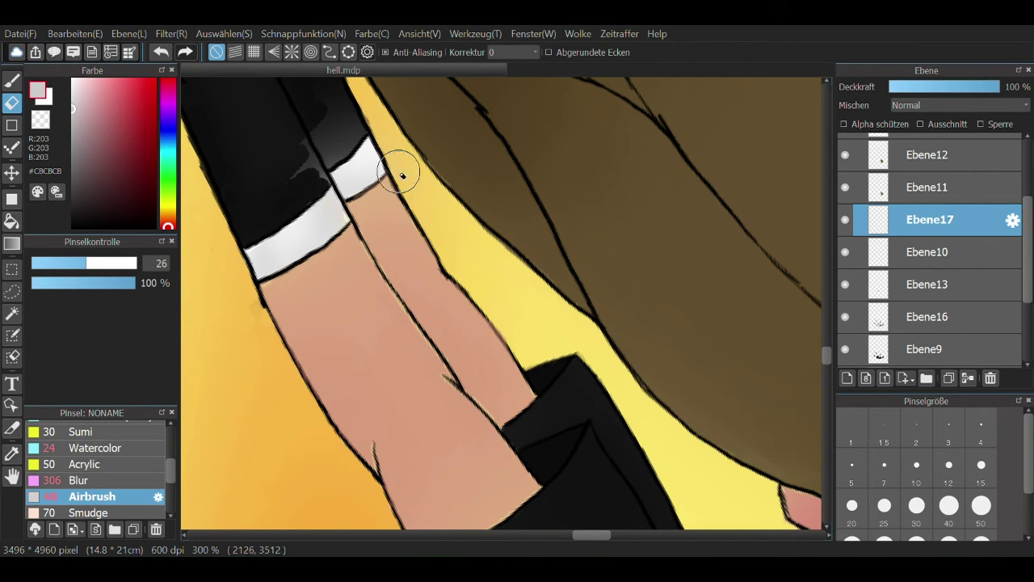
left_click_drag(403, 175, 198, 216)
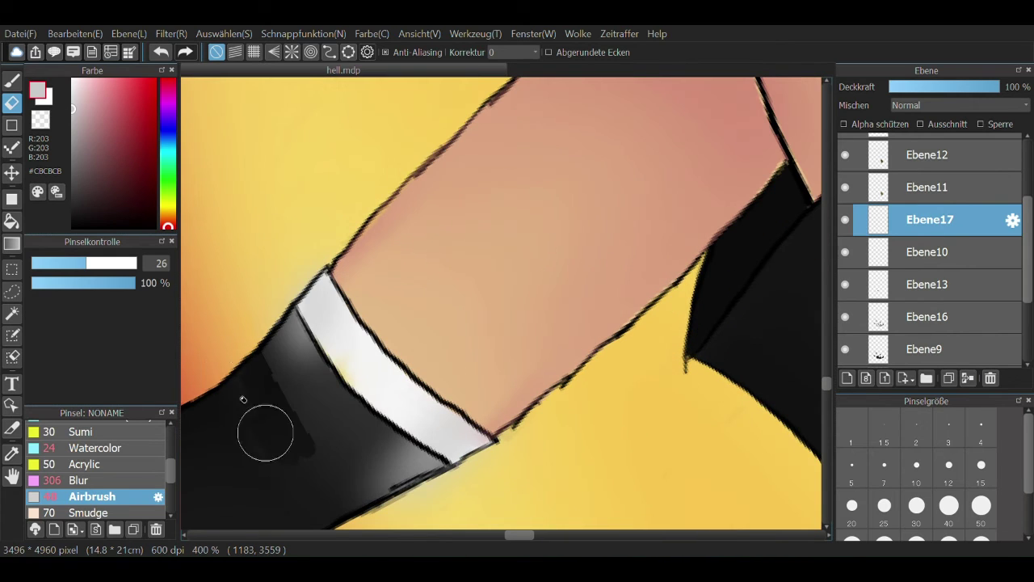
mouse_move(266, 428)
left_mouse_down()
mouse_move(377, 432)
mouse_move(257, 420)
left_mouse_up()
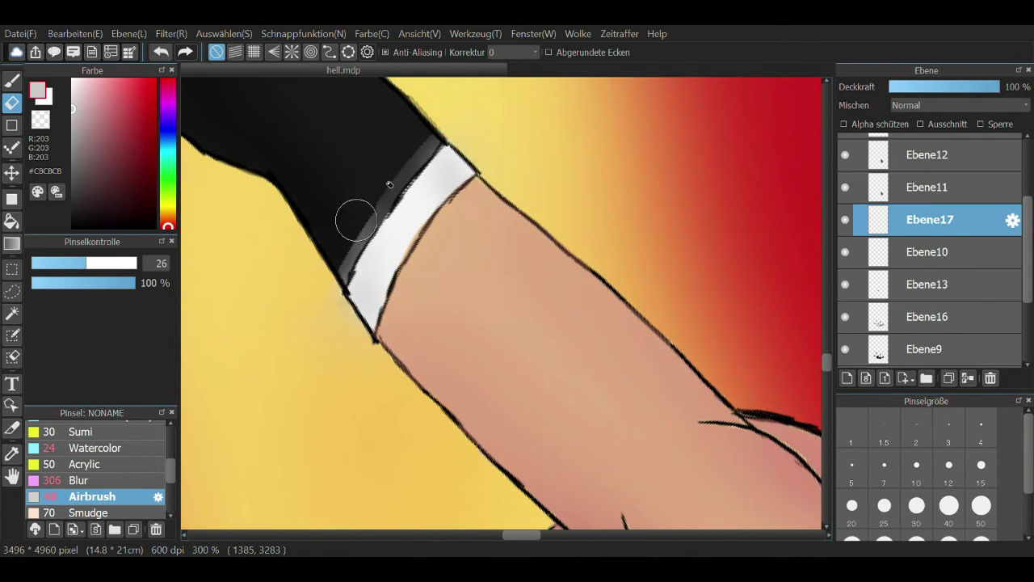
mouse_move(351, 219)
left_mouse_down()
mouse_move(409, 176)
mouse_move(320, 300)
mouse_move(320, 208)
left_mouse_up()
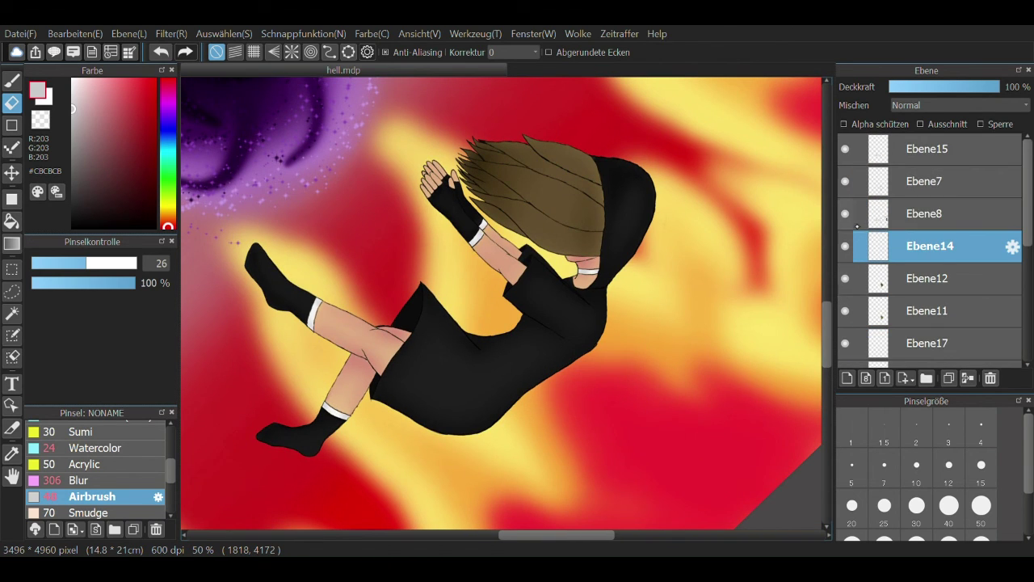
Select layer Ebene8 and move on to layer Ebene15 above it
left_click(857, 226)
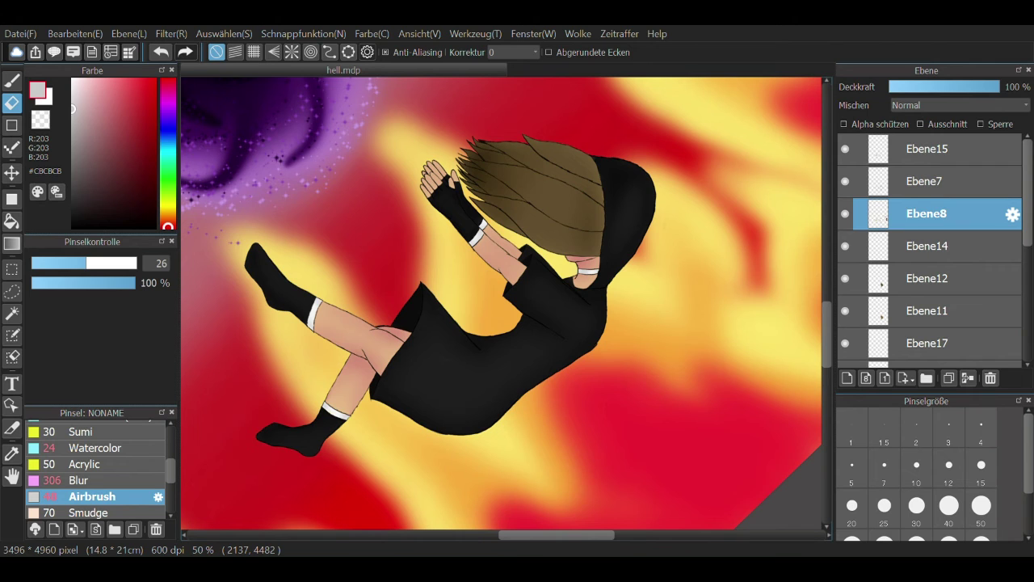
left_click(860, 155)
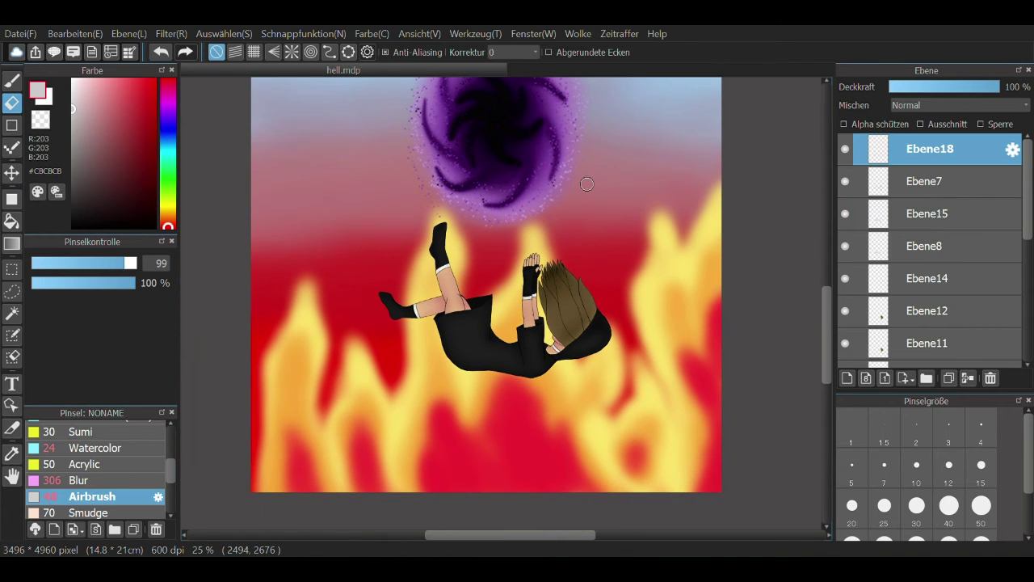
Switch to the Mapping Pen at size 9.5 in black #000000 for drawing on layer Ebene18
scroll(566, 307, "down", 2)
key("b")
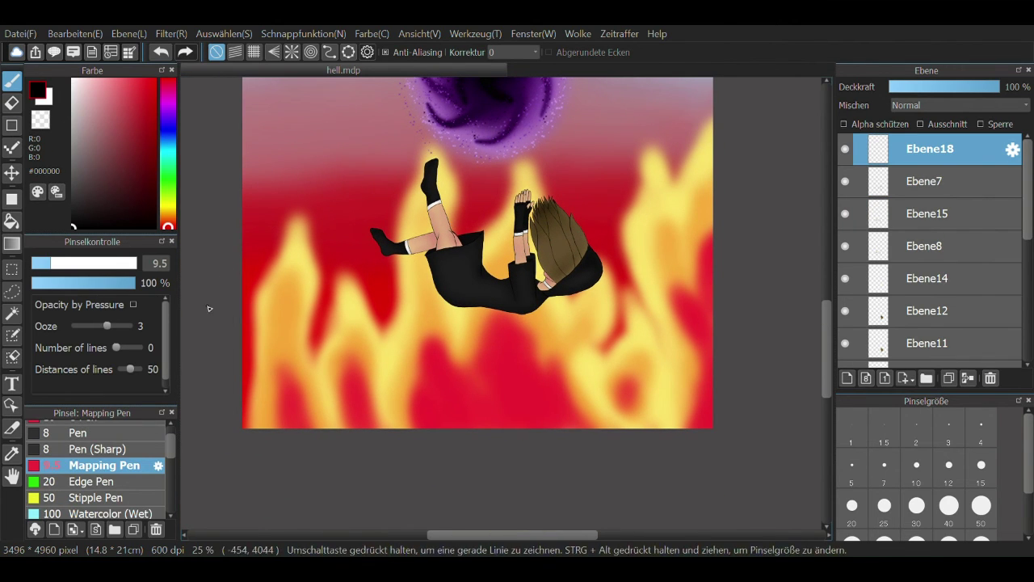